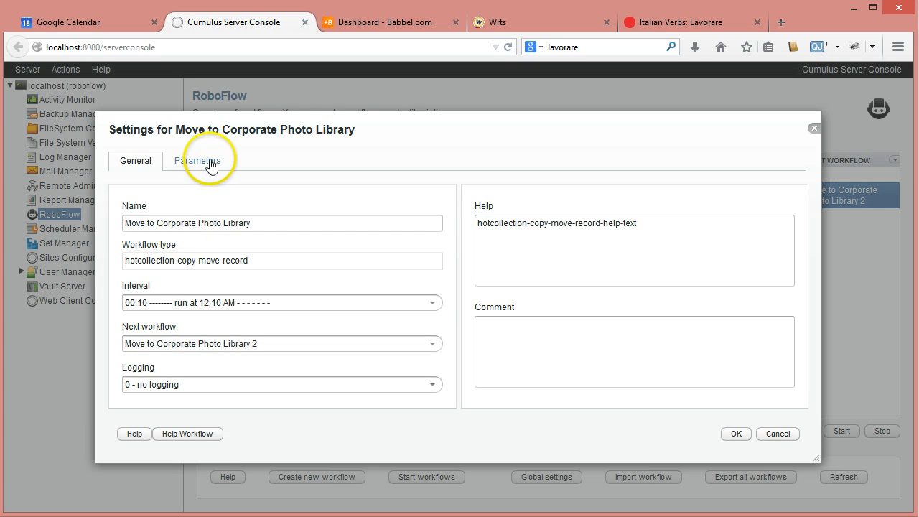
# Examine the query, record action and target catalog parameters of the Move to Corporate Photo Library workflow, and close its settings.
pyautogui.click(209, 162)
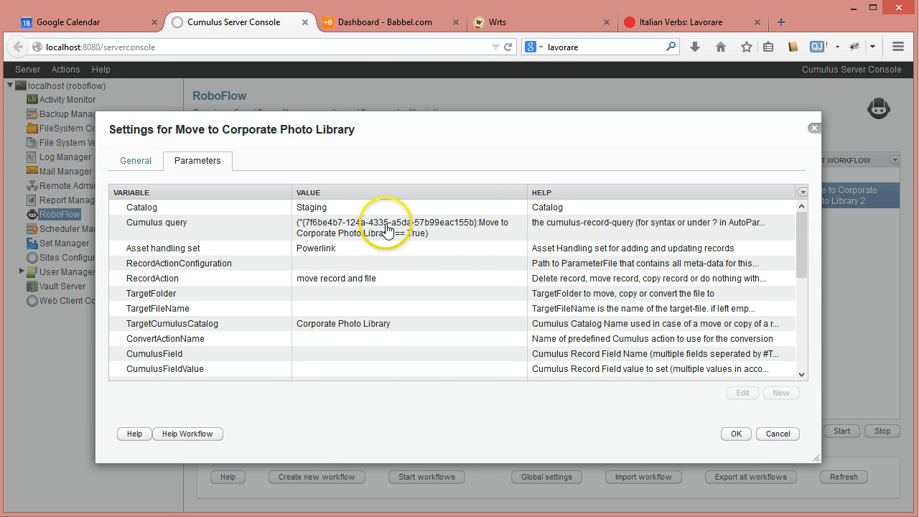
pyautogui.click(386, 229)
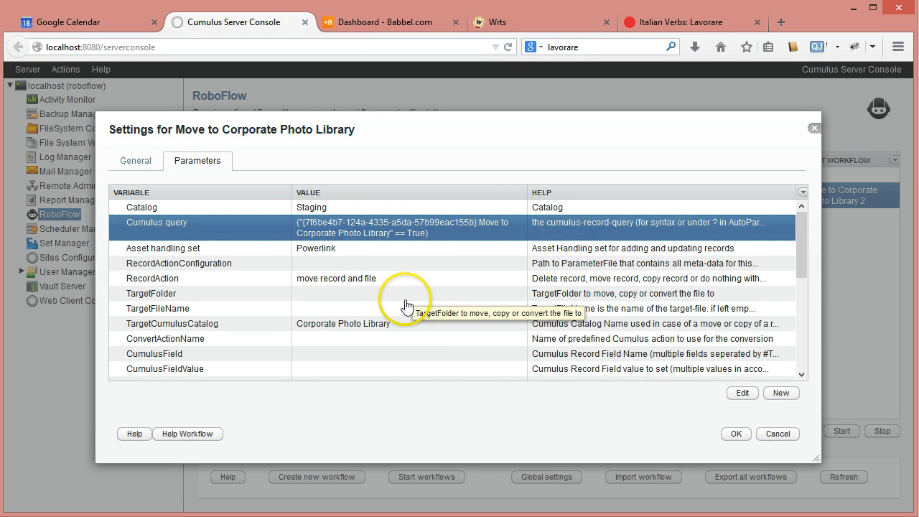
pyautogui.click(380, 283)
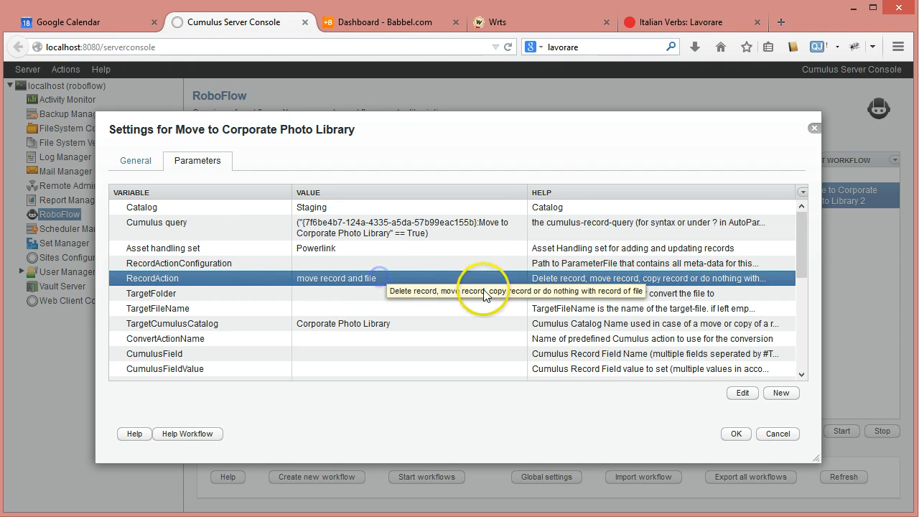
pyautogui.click(324, 281)
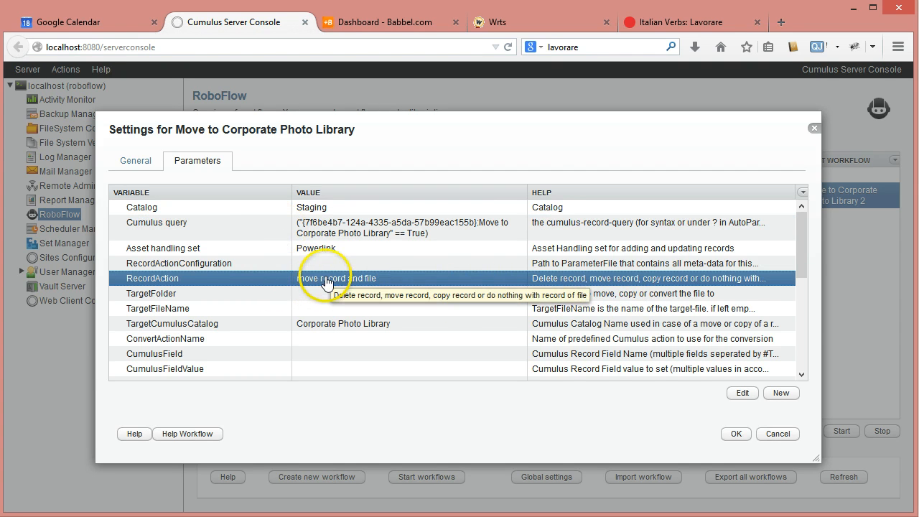
pyautogui.click(329, 327)
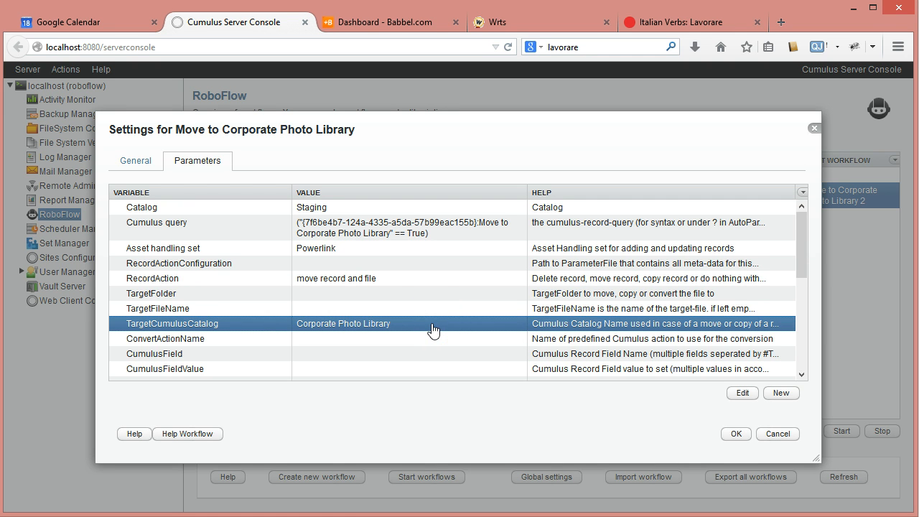
pyautogui.click(352, 283)
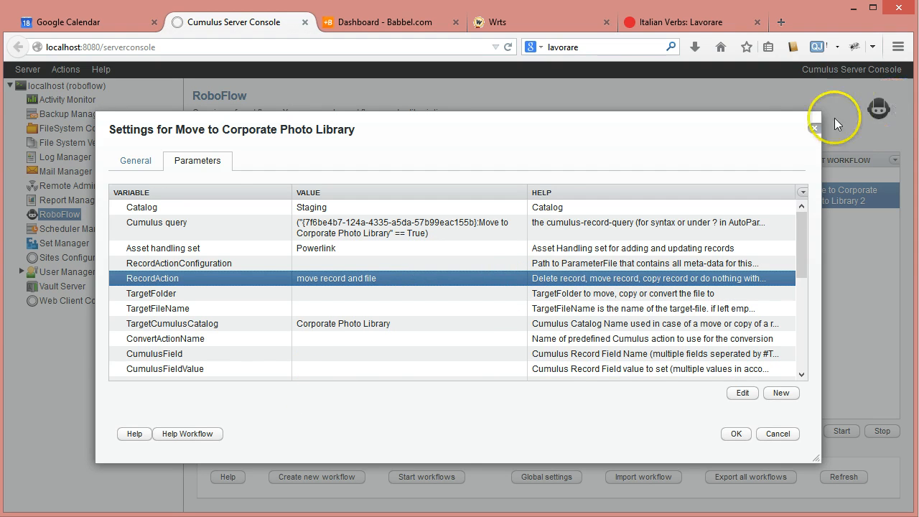
pyautogui.click(815, 128)
# Open the parameters of the Move to Corporate Photo Library 9 workflow.
pyautogui.click(358, 219)
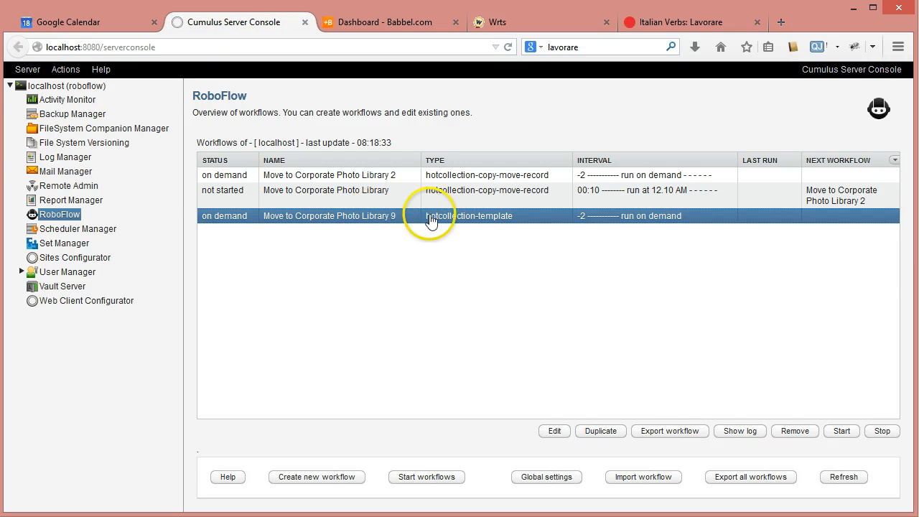
pyautogui.click(555, 432)
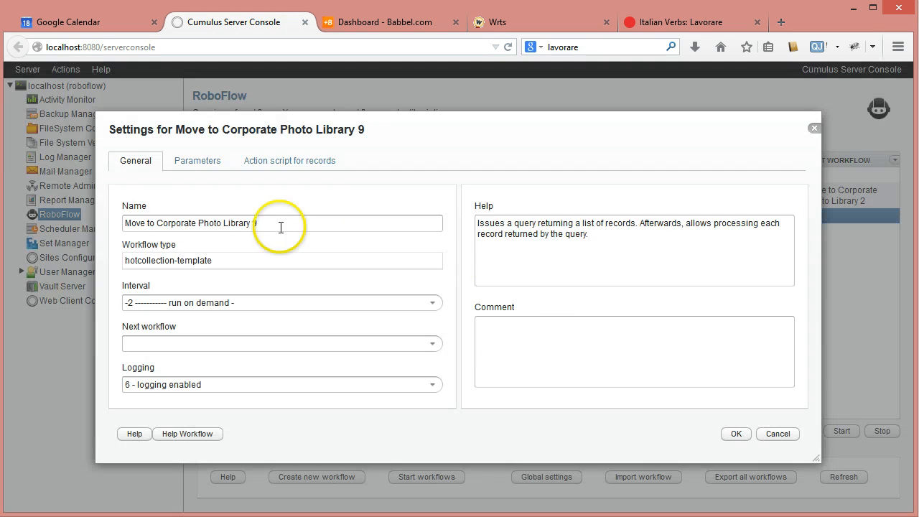
pyautogui.click(197, 161)
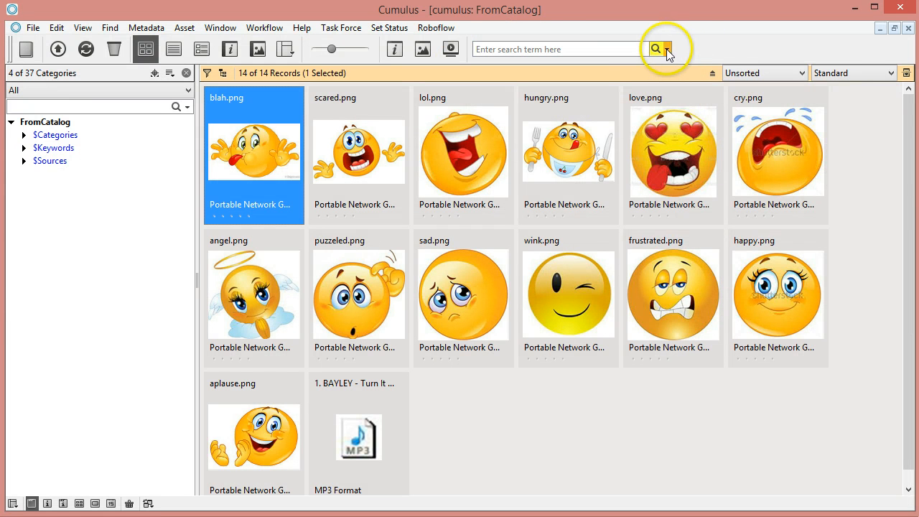
# Switch to the Cumulus client, open the record search window for FromCatalog and move it fully into view.
pyautogui.click(667, 49)
pyautogui.click(707, 254)
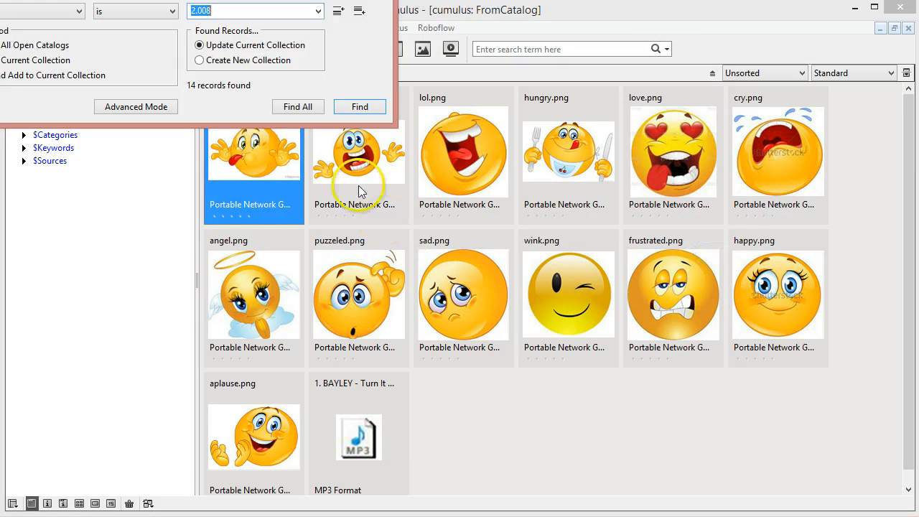
pyautogui.click(172, 11)
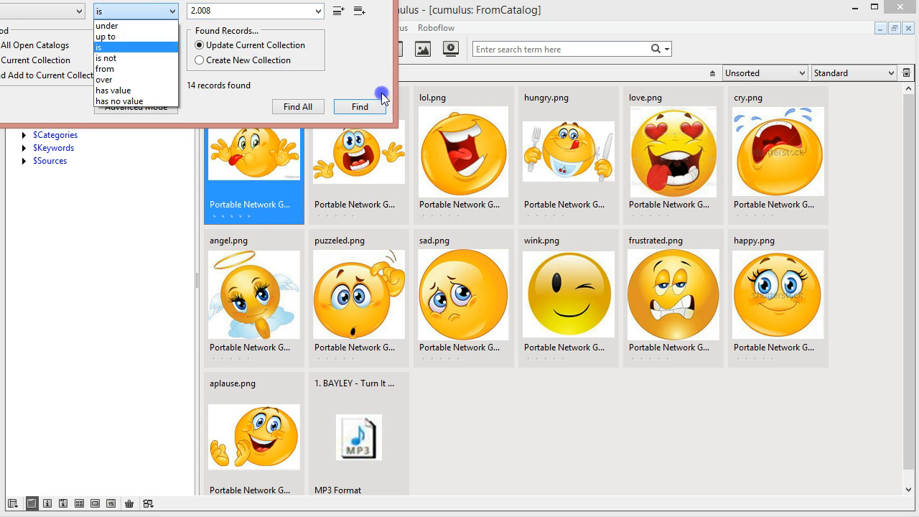
pyautogui.click(393, 79)
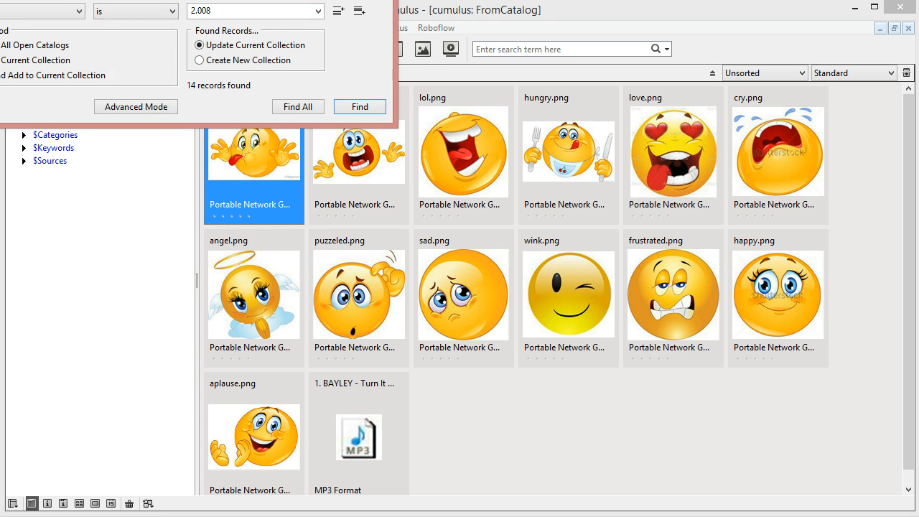
pyautogui.moveTo(236, 0); pyautogui.dragTo(538, 118)
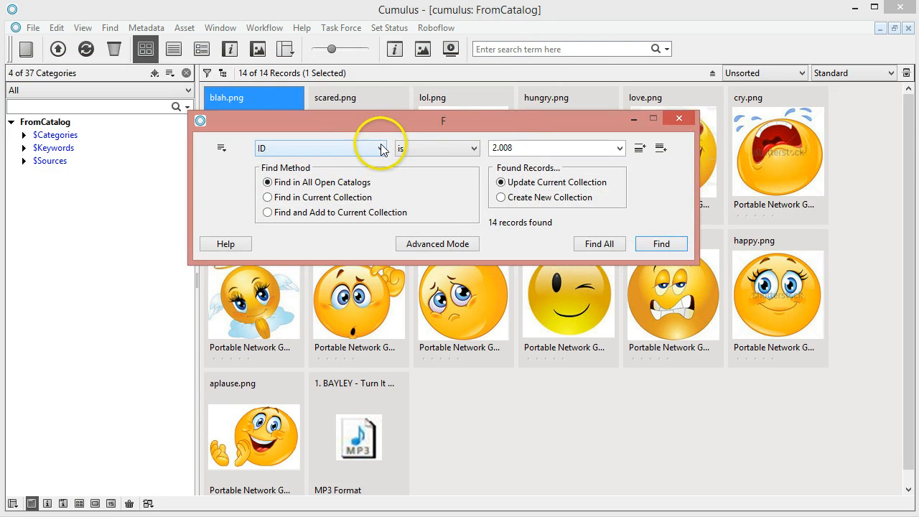
pyautogui.click(439, 245)
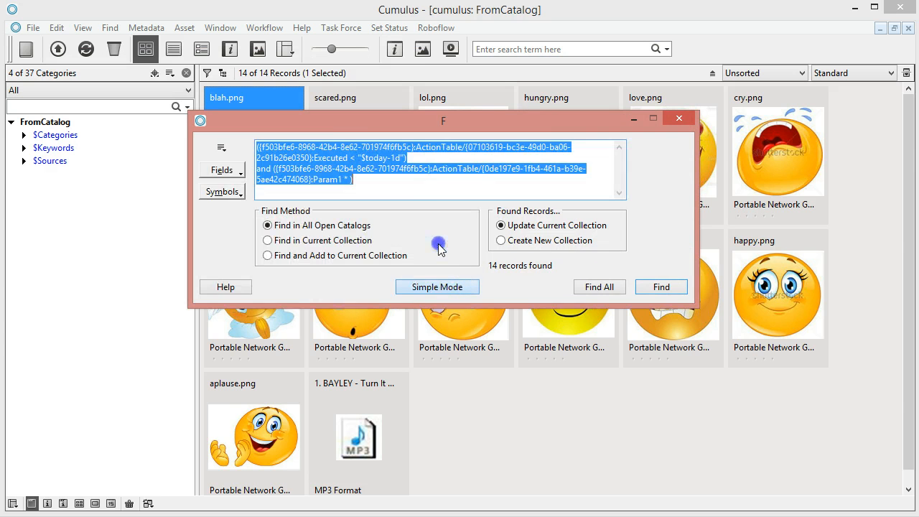
pyautogui.press('Delete')
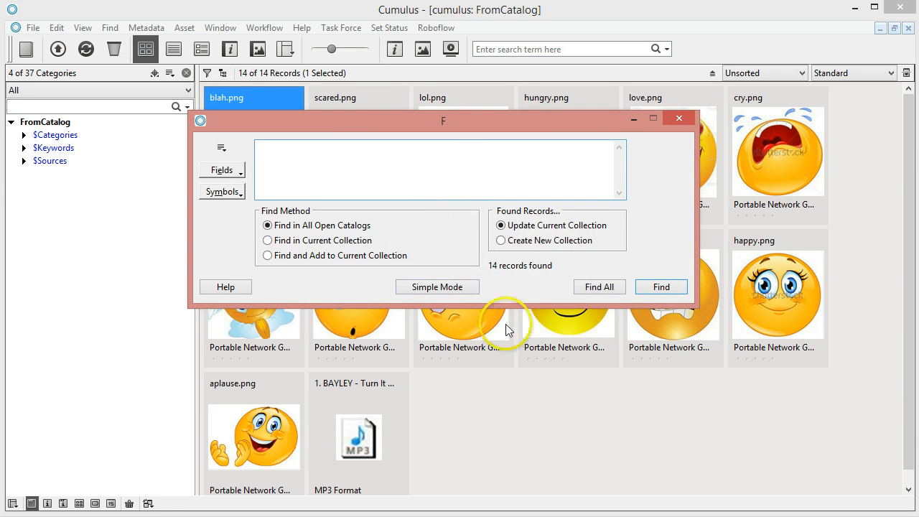
pyautogui.click(440, 286)
# Find the records in all open catalogs whose Status is found, and move the search window off the resulting thumbnail.
pyautogui.click(379, 149)
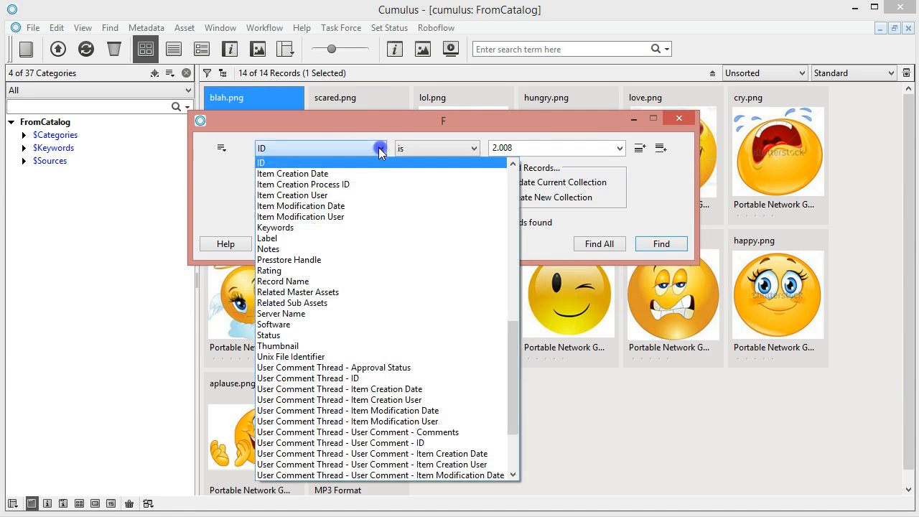
pyautogui.scroll(-3, 291, 223)
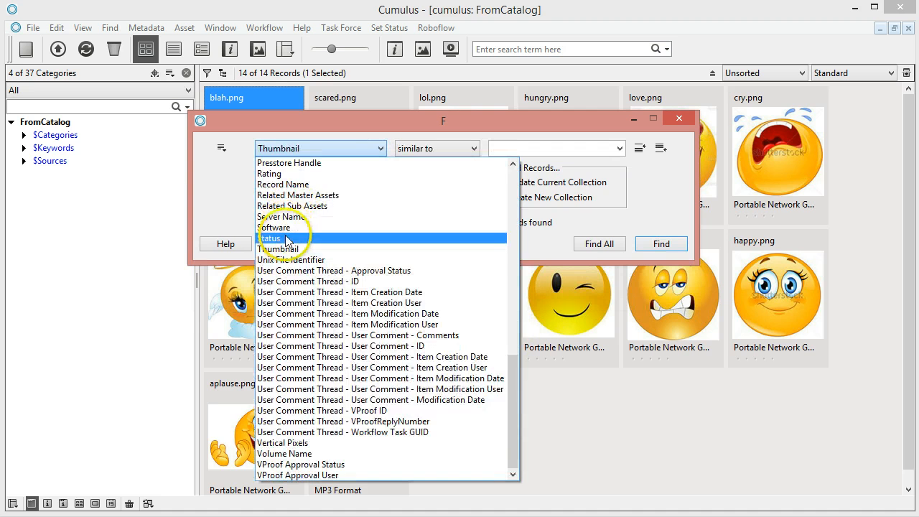
pyautogui.click(286, 239)
pyautogui.click(509, 149)
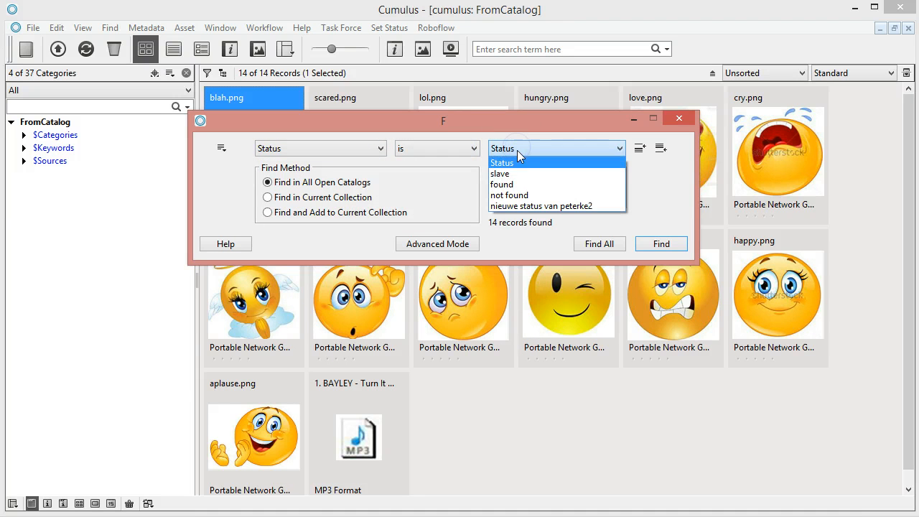
pyautogui.click(512, 185)
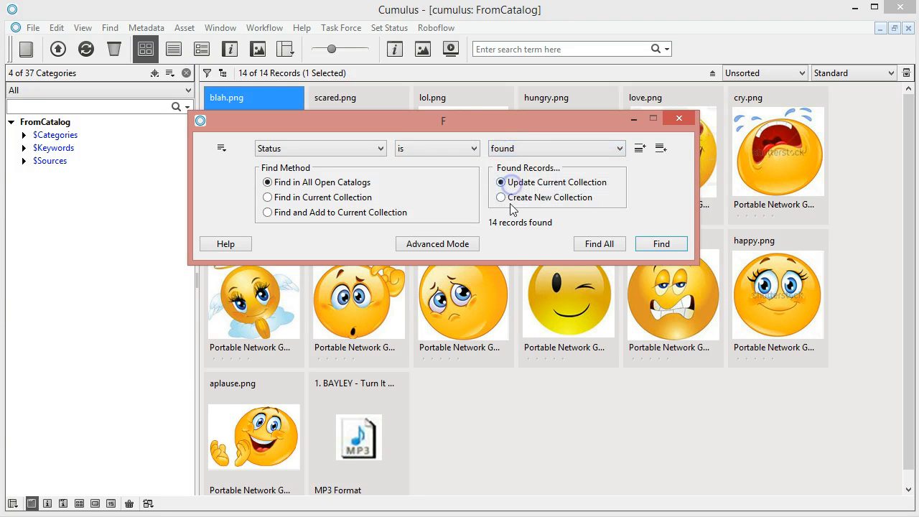
pyautogui.click(662, 245)
pyautogui.moveTo(381, 122); pyautogui.dragTo(505, 155)
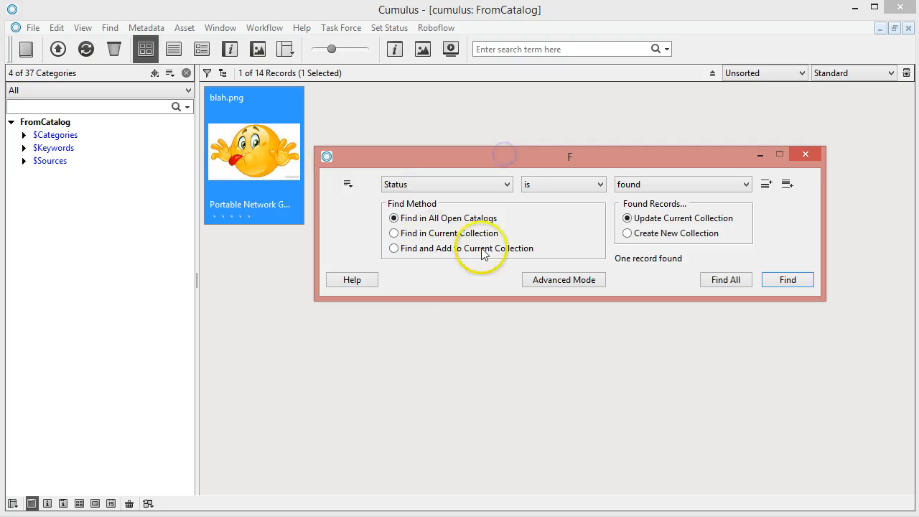
# Display the Status search as an advanced query, copy its expression and return to the Cumulus Server Console in the browser.
pyautogui.click(544, 280)
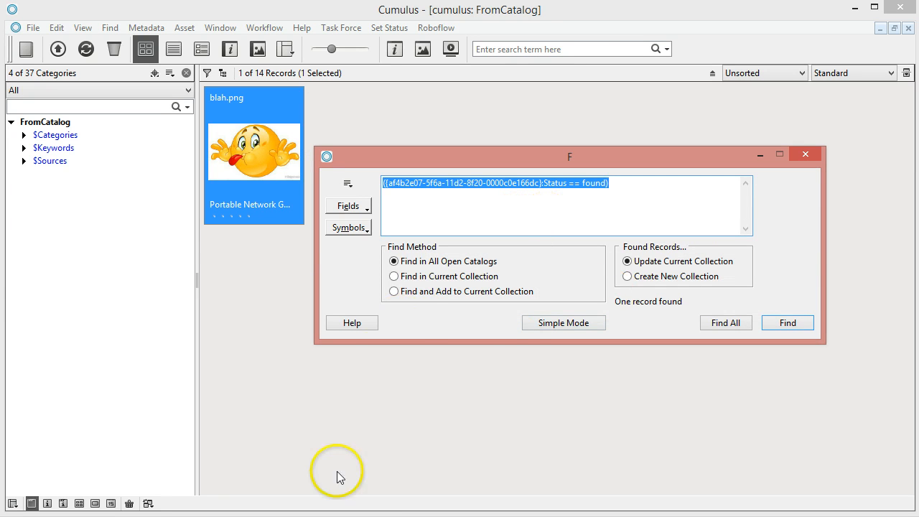
pyautogui.click(632, 516)
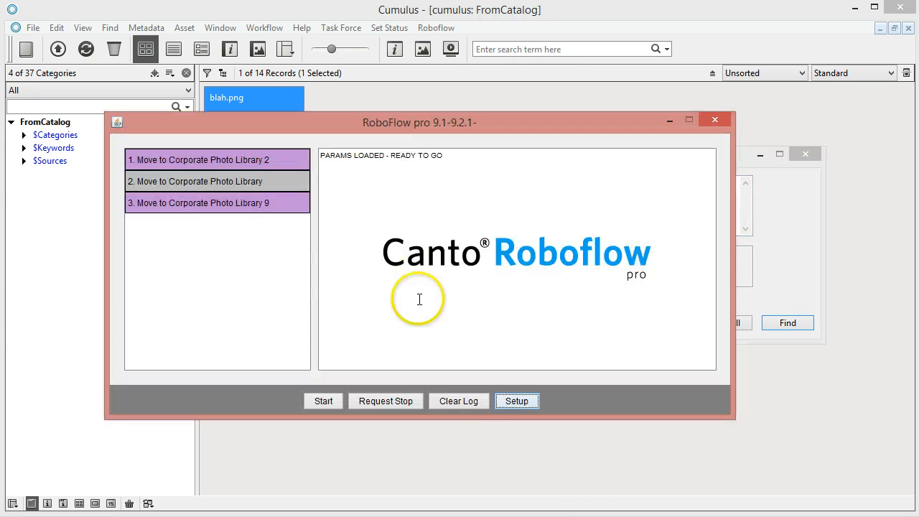
pyautogui.click(632, 516)
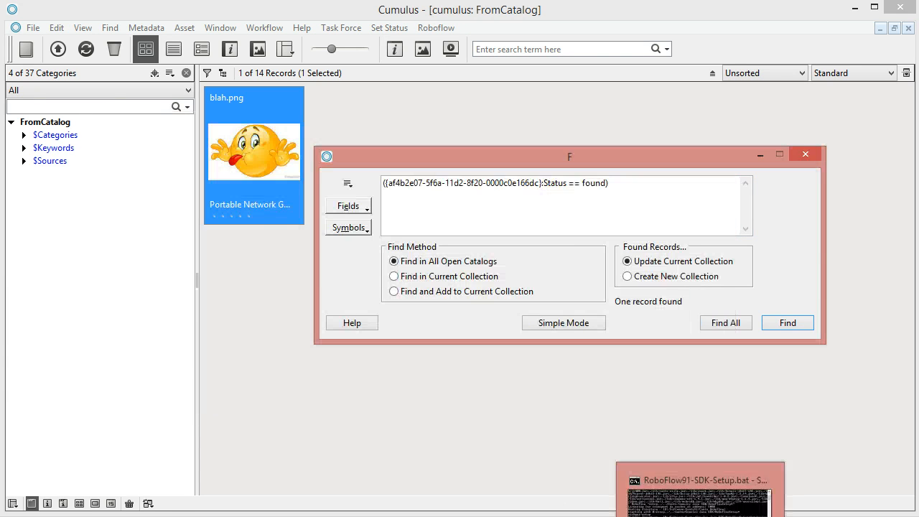
pyautogui.click(40, 496)
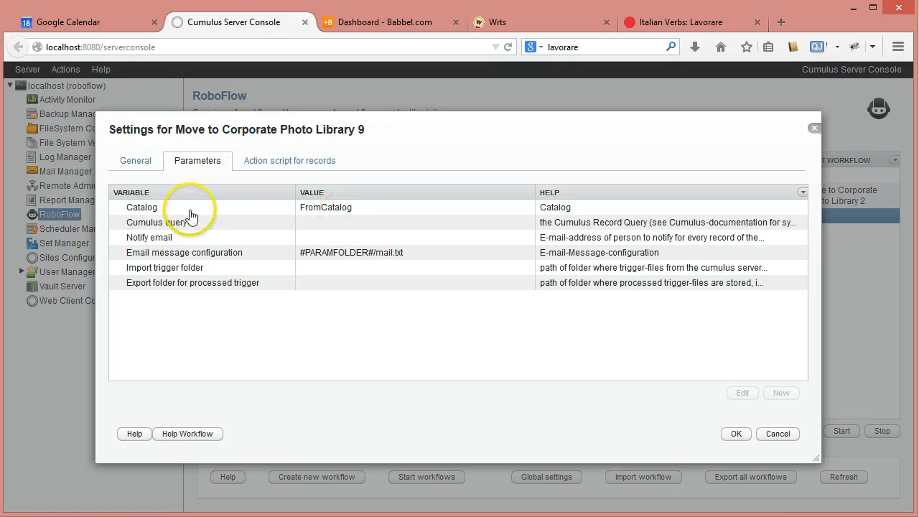
# Enter ({af4b2e07-5f6a-11d2-8f20-0000c0e166dc}:Status == found) as the workflow's Cumulus query parameter.
pyautogui.doubleClick(354, 225)
pyautogui.click(302, 261)
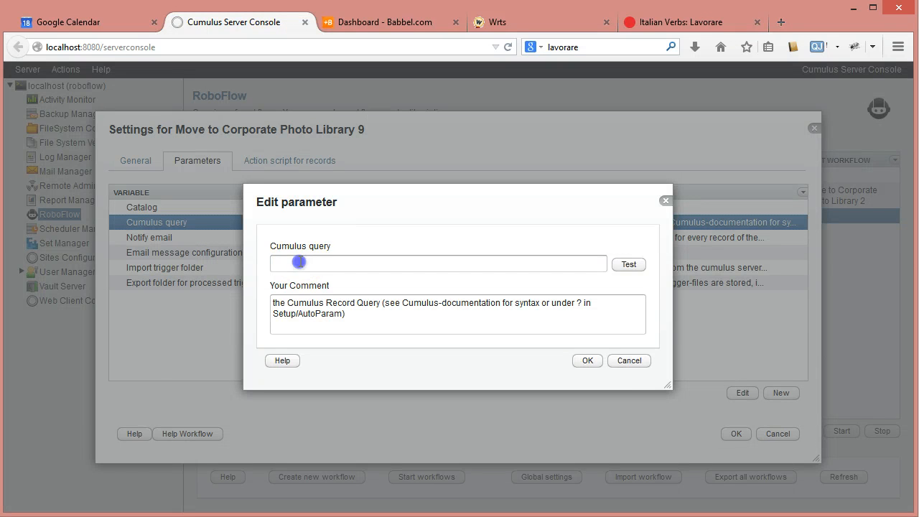
pyautogui.write('({af4b2e07-5f6a-11d2-8f20-0000c0e166dc}:Status == found)')
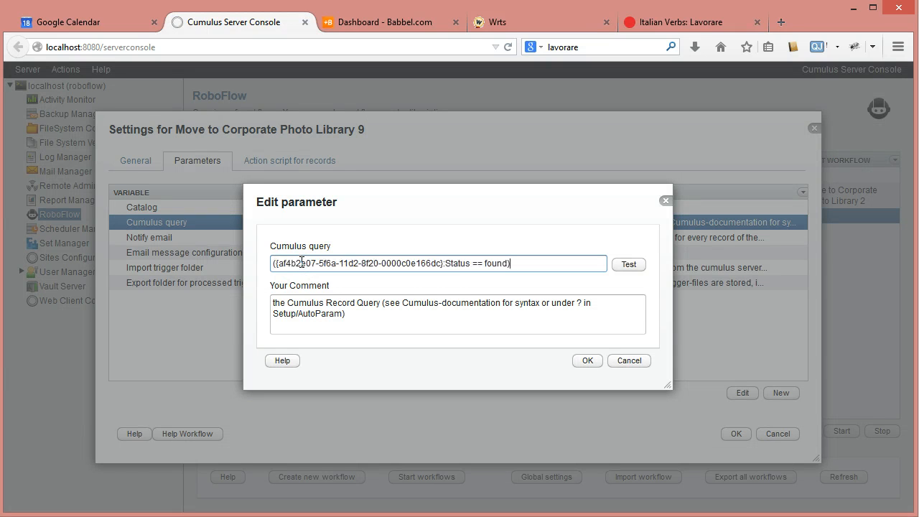
# Choose FromCatalog as the query's test catalog, accept the query without running the test and save the Cumulus query parameter.
pyautogui.click(629, 265)
pyautogui.click(629, 229)
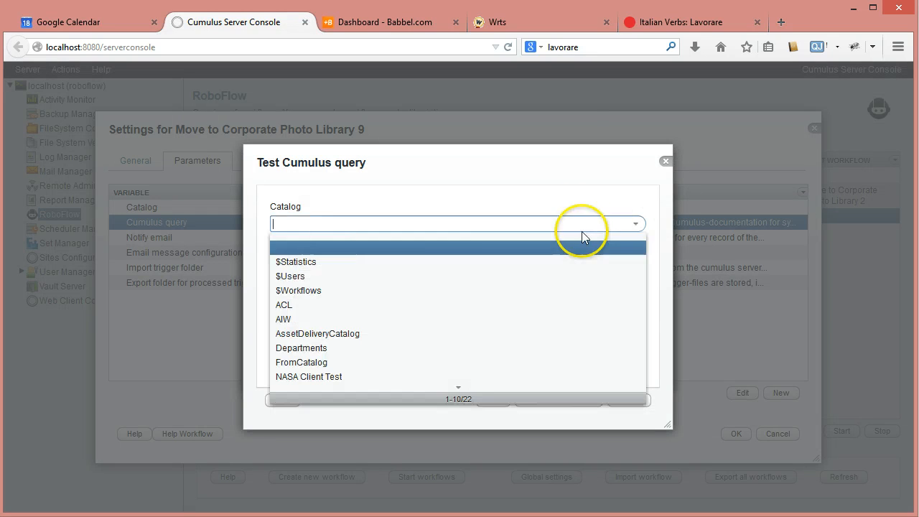
pyautogui.scroll(-1, 313, 369)
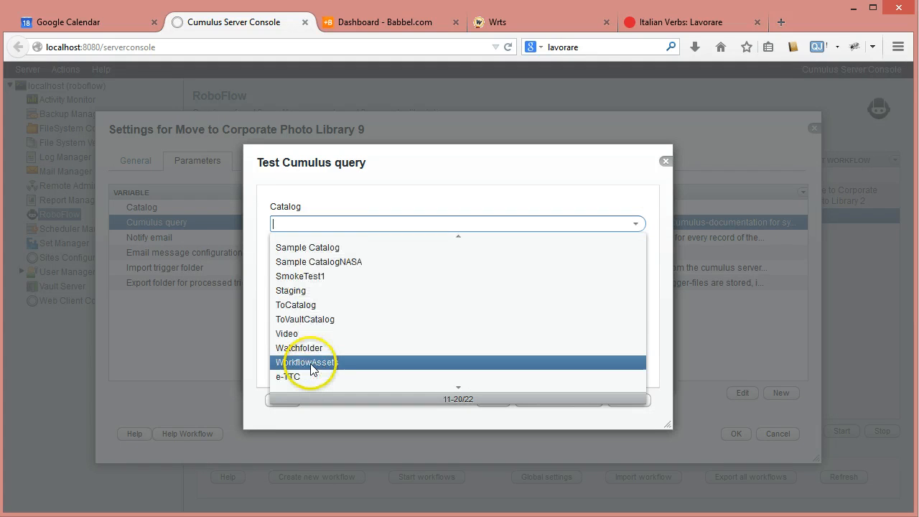
pyautogui.scroll(1, 310, 333)
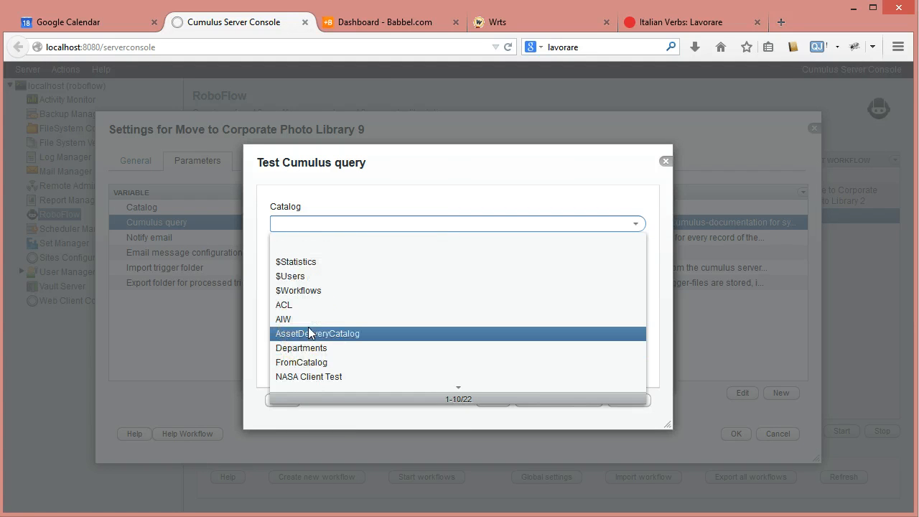
pyautogui.click(308, 363)
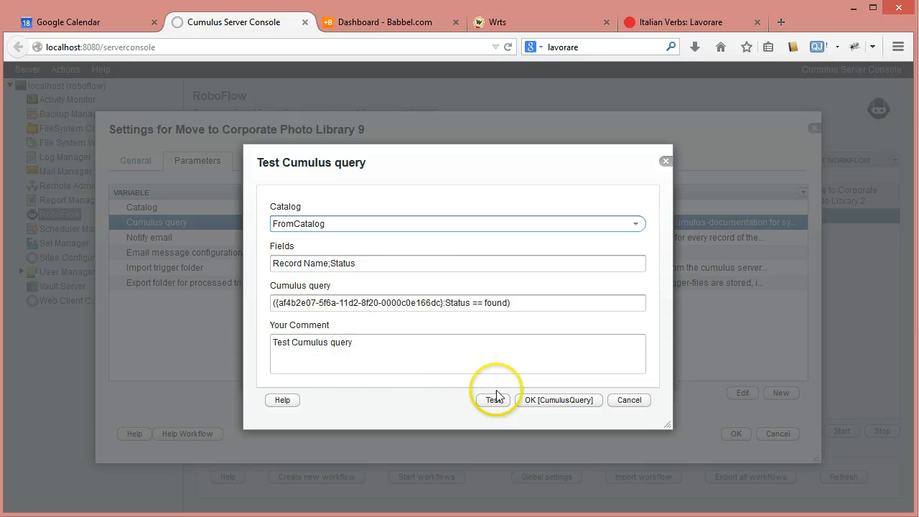
pyautogui.click(553, 401)
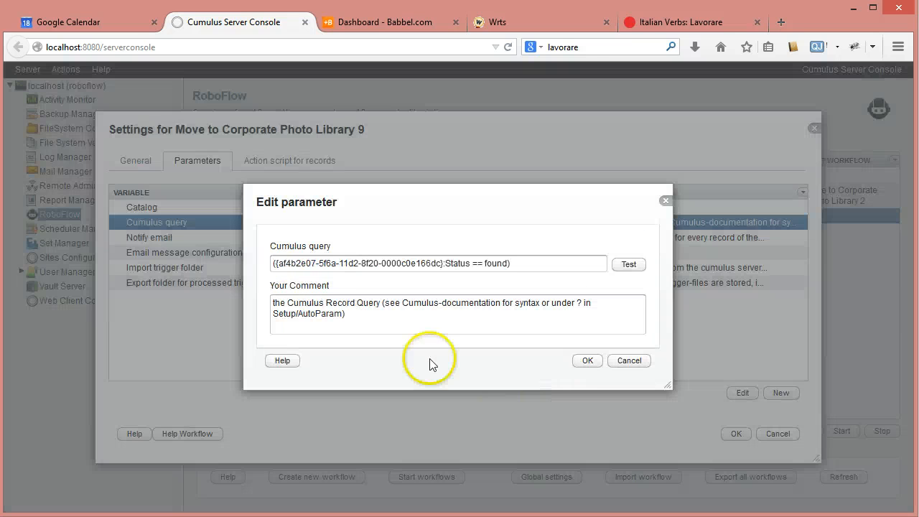
pyautogui.click(587, 363)
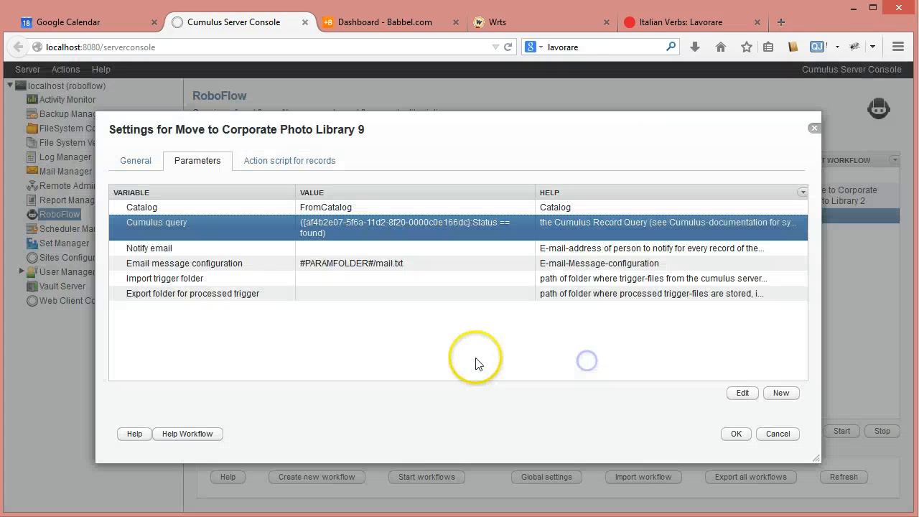
# Test the workflow's Cumulus query against FromCatalog, then close the test results and keep the query parameter.
pyautogui.doubleClick(347, 219)
pyautogui.click(630, 264)
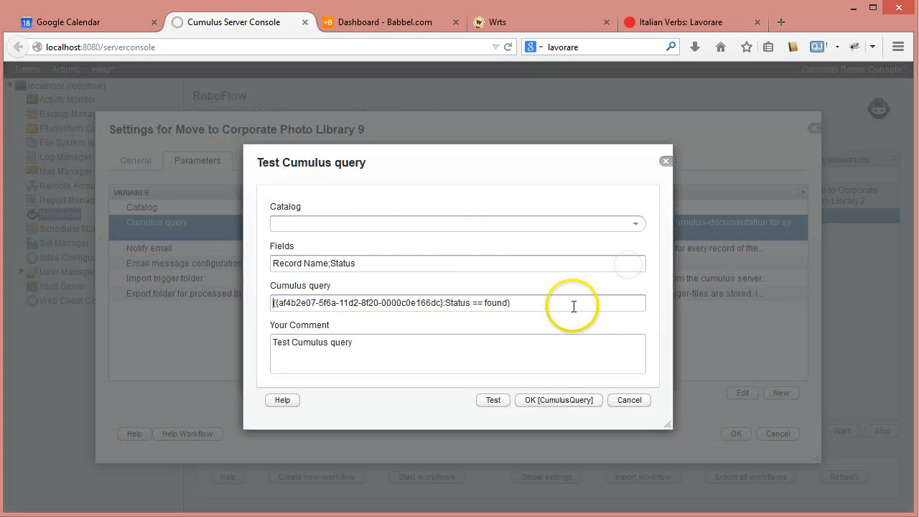
pyautogui.click(503, 404)
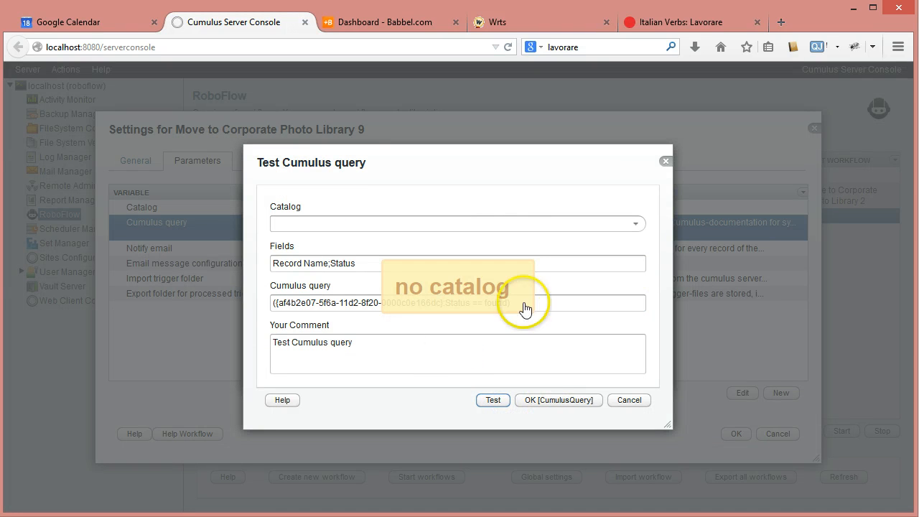
pyautogui.click(638, 223)
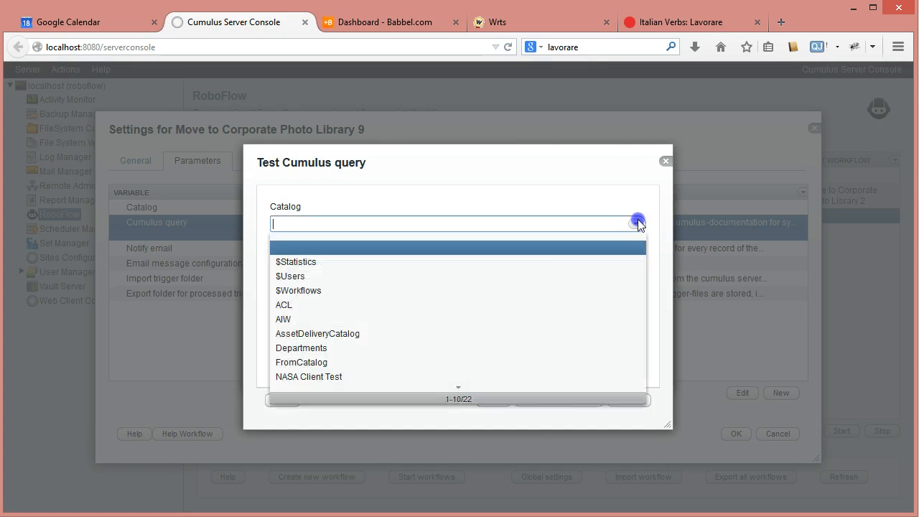
pyautogui.click(345, 363)
pyautogui.click(492, 400)
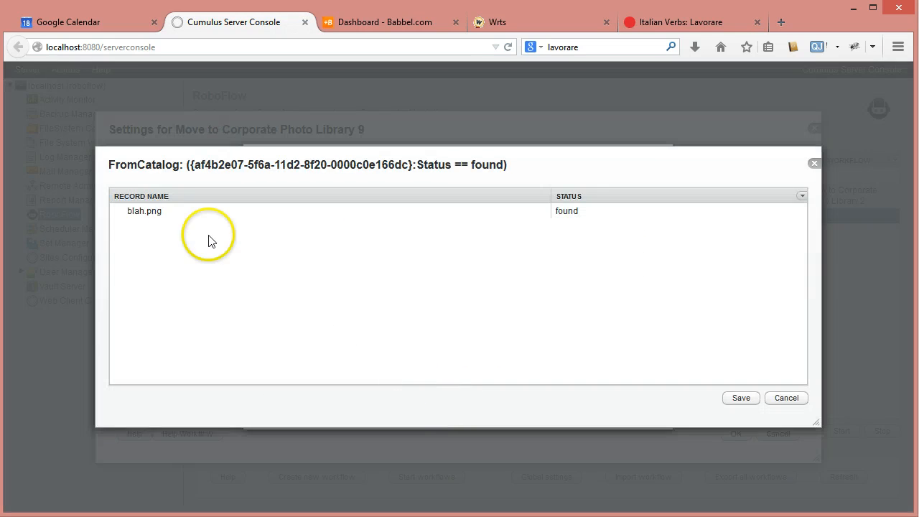
pyautogui.click(162, 215)
pyautogui.click(787, 398)
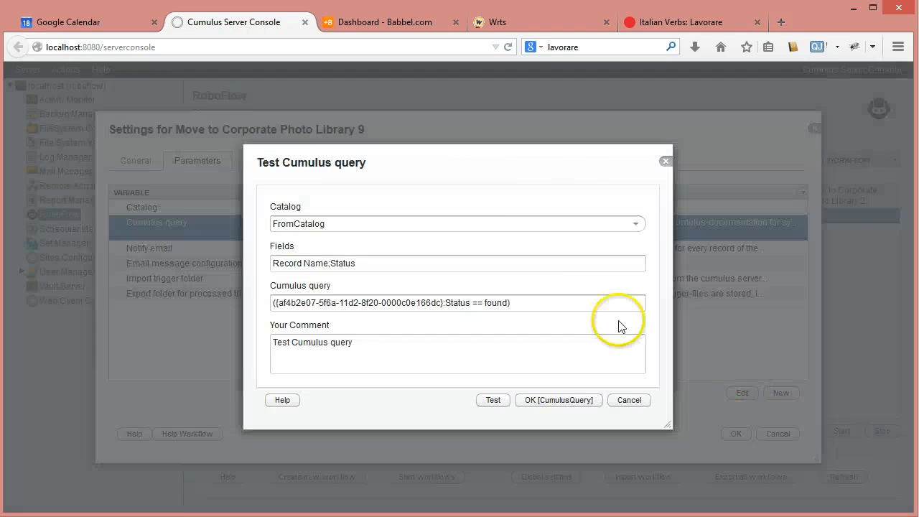
pyautogui.click(544, 399)
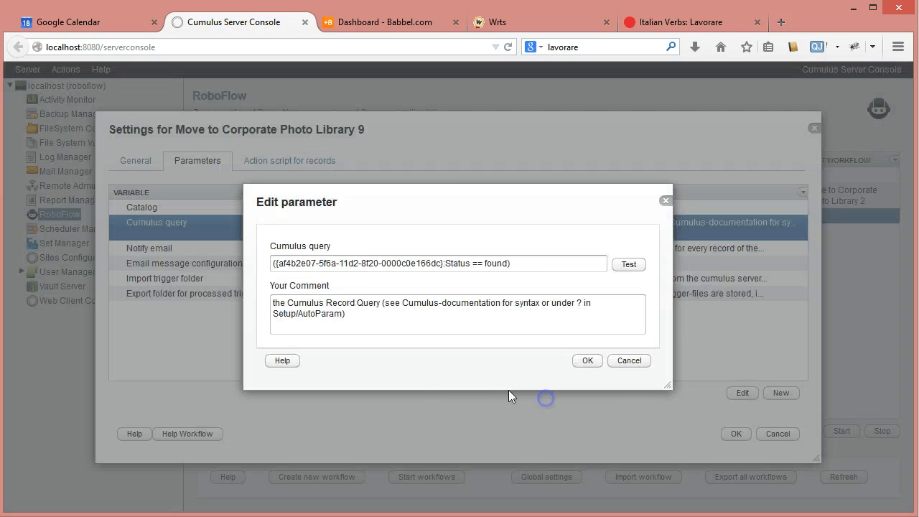
pyautogui.click(587, 361)
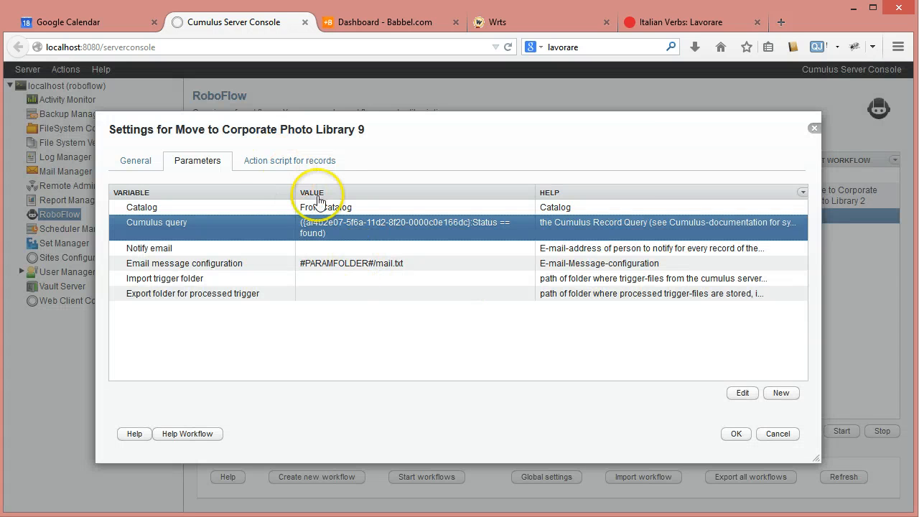
# Add an open-catalog action from the cumulus-catalog category to the workflow's action script for records.
pyautogui.click(290, 160)
pyautogui.click(620, 393)
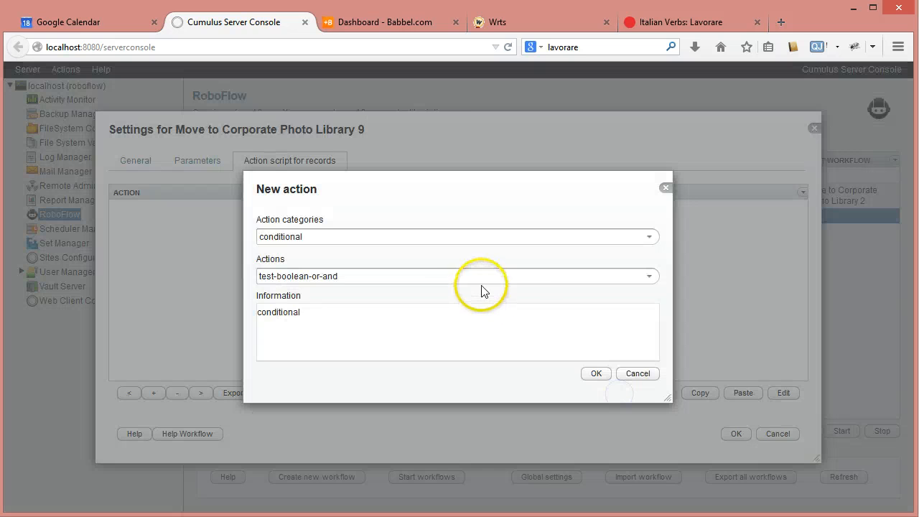
pyautogui.click(649, 237)
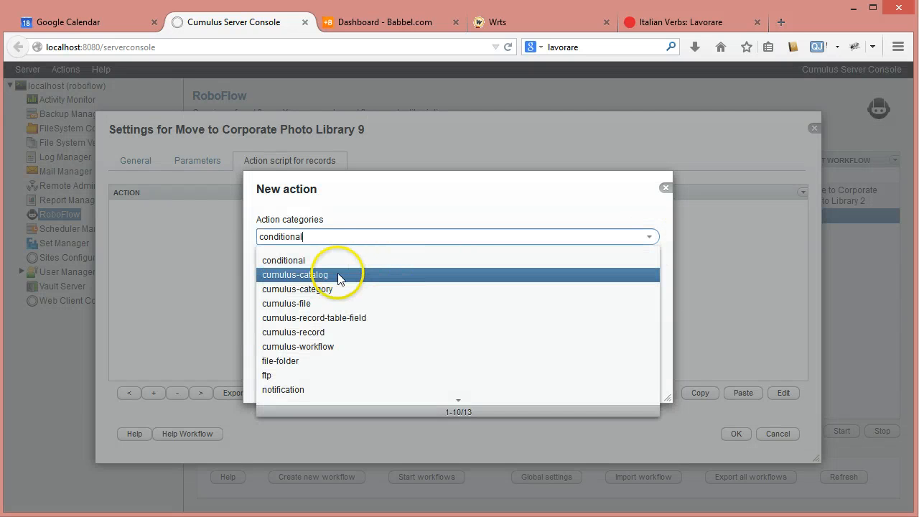
pyautogui.click(373, 277)
pyautogui.click(649, 277)
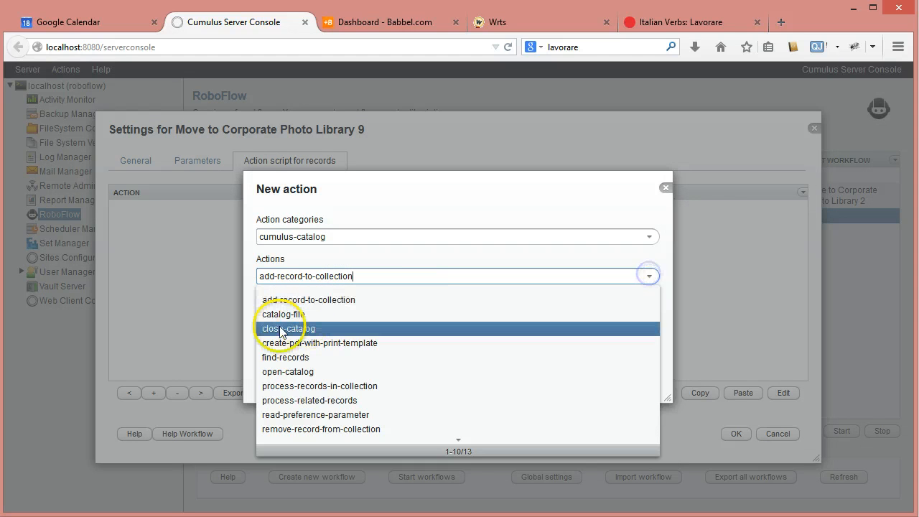
pyautogui.click(288, 371)
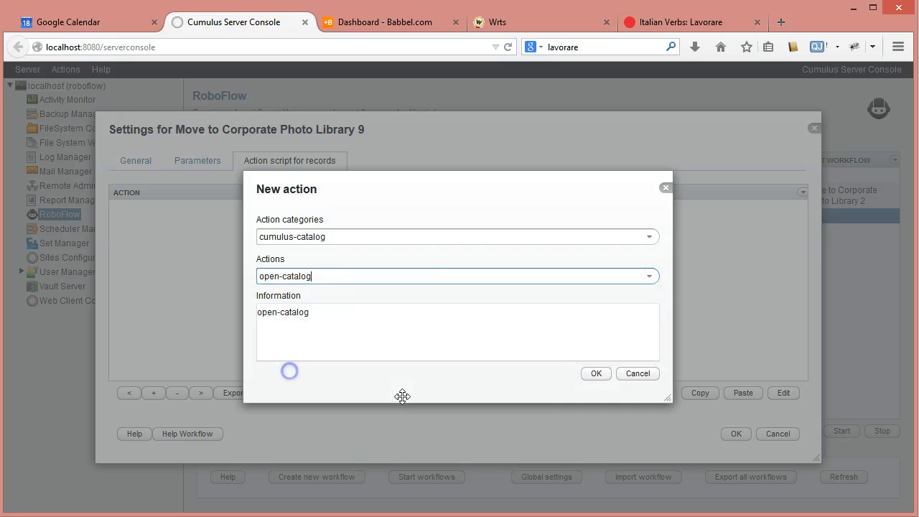
pyautogui.click(590, 374)
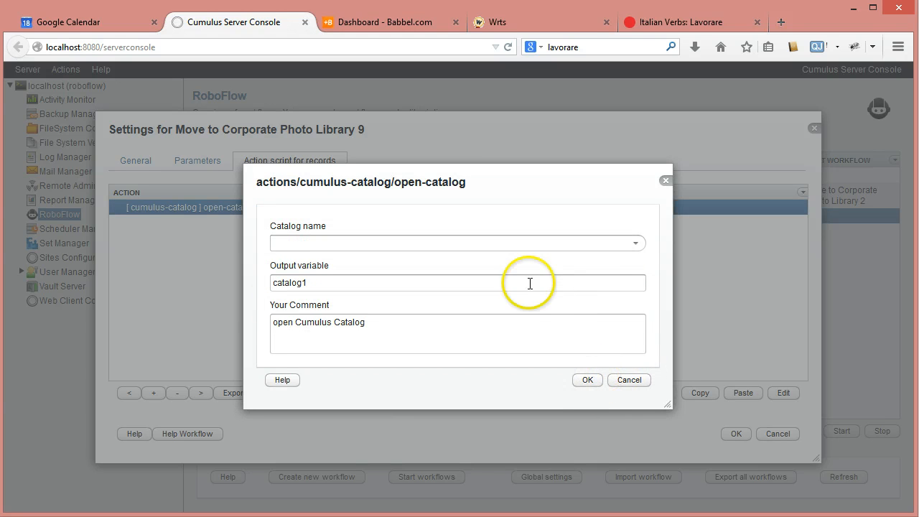
# Configure the open-catalog action with catalog ToVaultCatalog, output variable target-catalog and comment "open Cumulus Catalog: ToVaultCatalog".
pyautogui.click(635, 242)
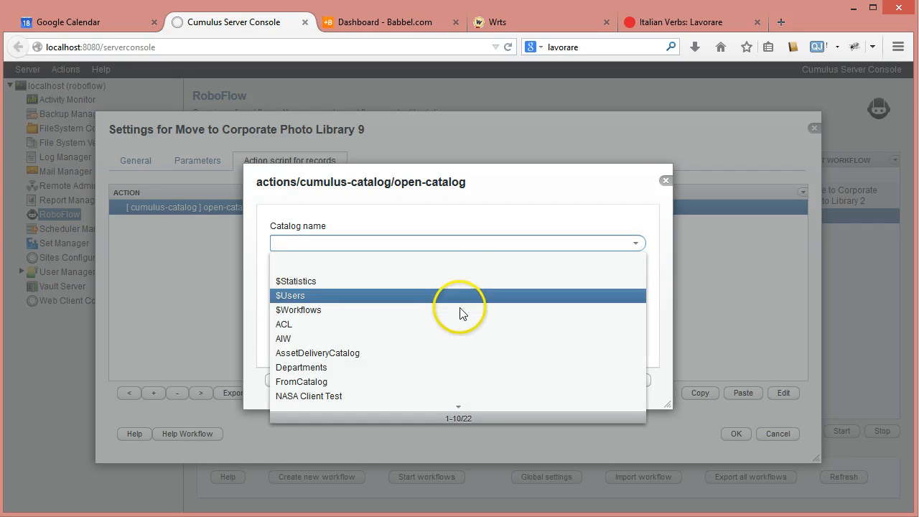
pyautogui.scroll(-5, 460, 308)
pyautogui.scroll(5, 326, 287)
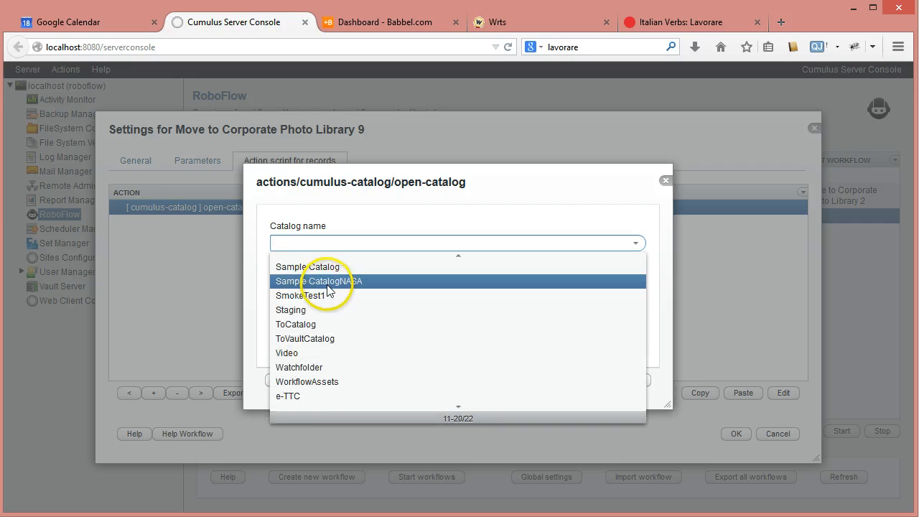
pyautogui.scroll(-3, 323, 369)
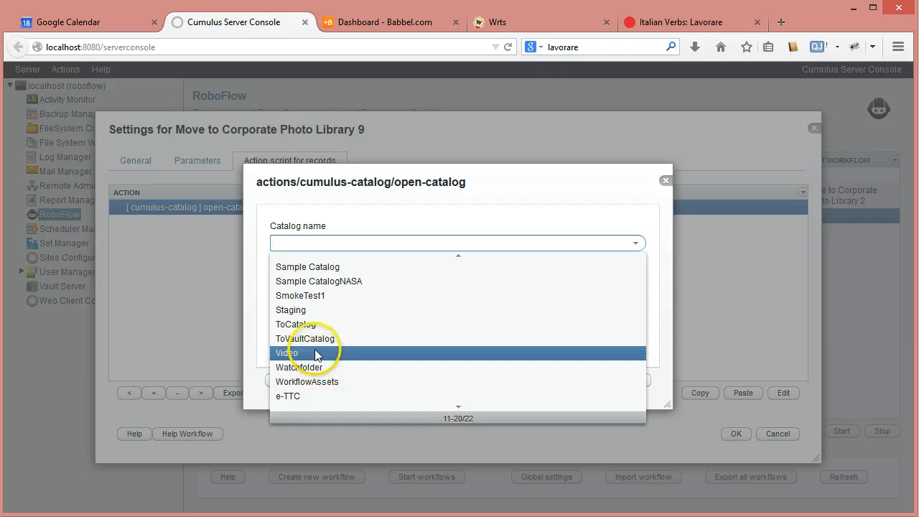
pyautogui.click(316, 339)
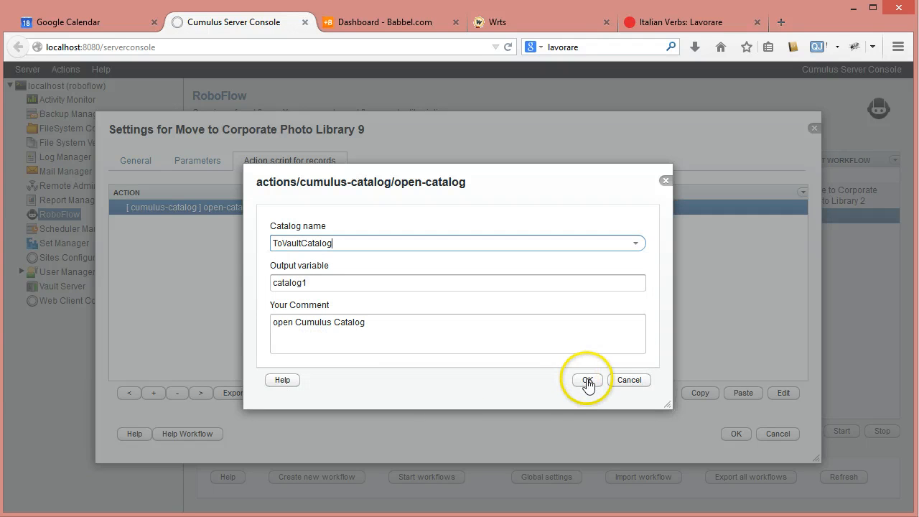
pyautogui.doubleClick(320, 286)
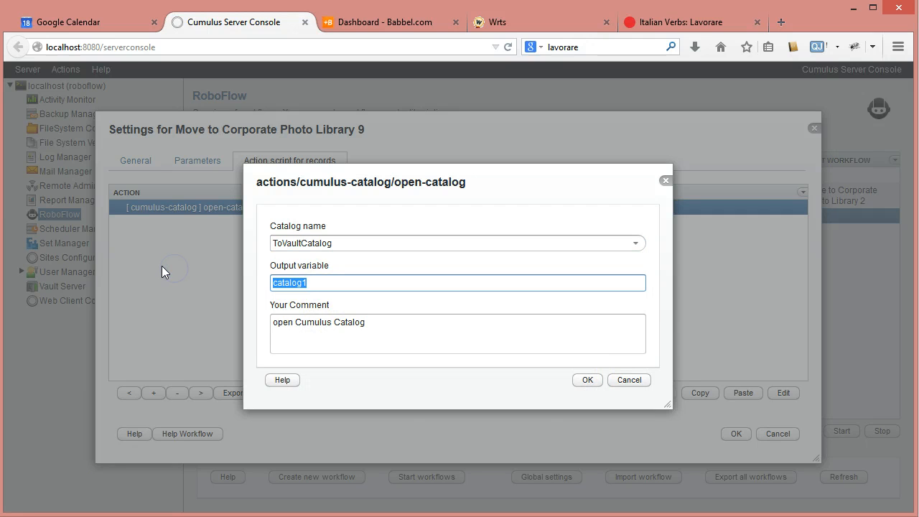
pyautogui.write('target-cat')
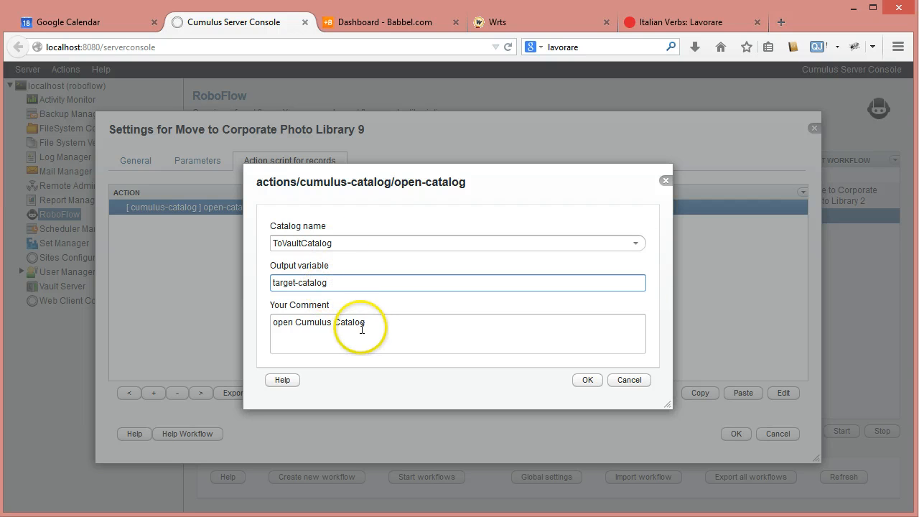
pyautogui.click(388, 333)
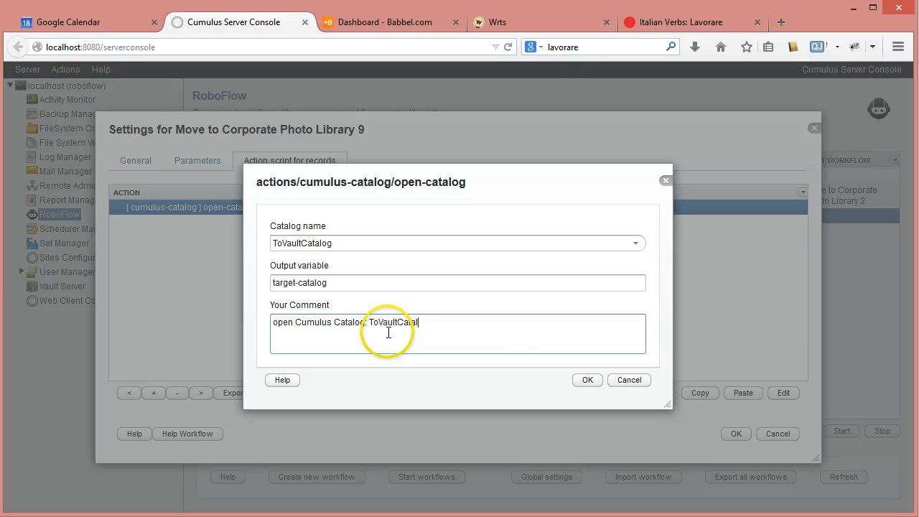
pyautogui.click(588, 380)
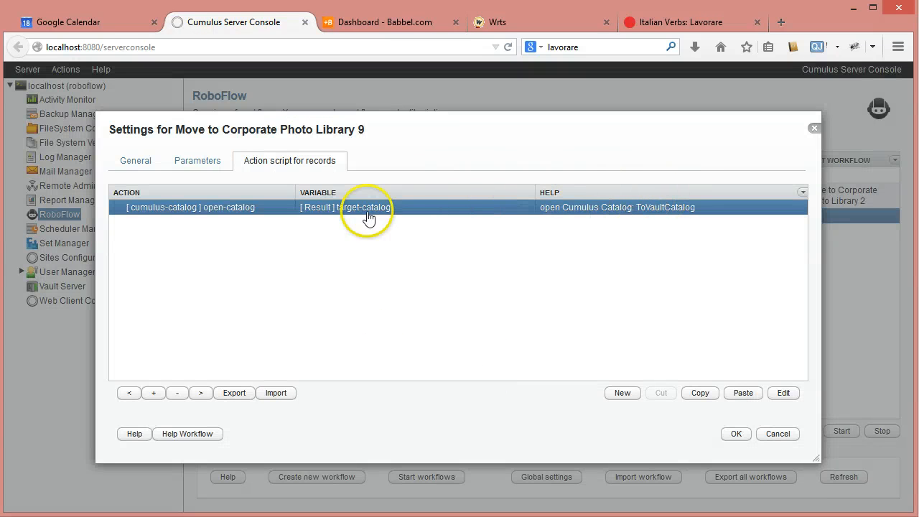
# Add a close-catalog action from the cumulus-catalog category that uses the target-catalog variable.
pyautogui.click(632, 393)
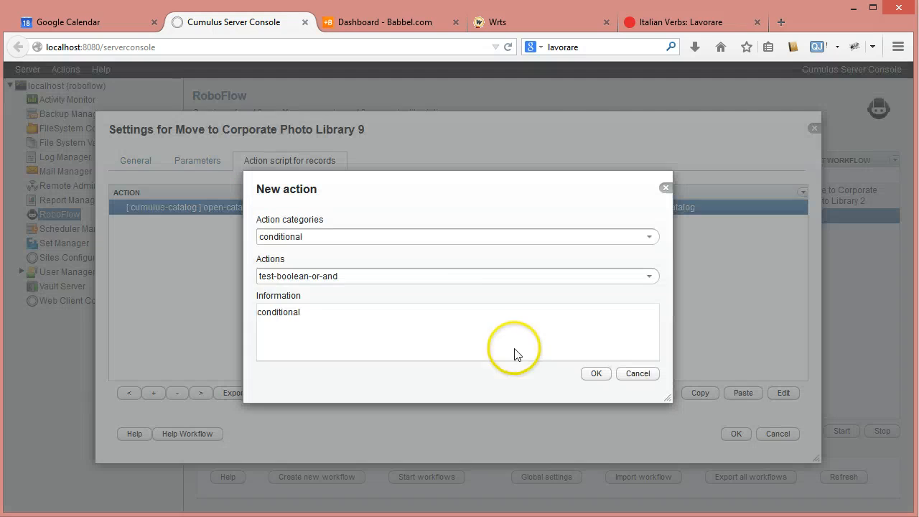
pyautogui.click(650, 237)
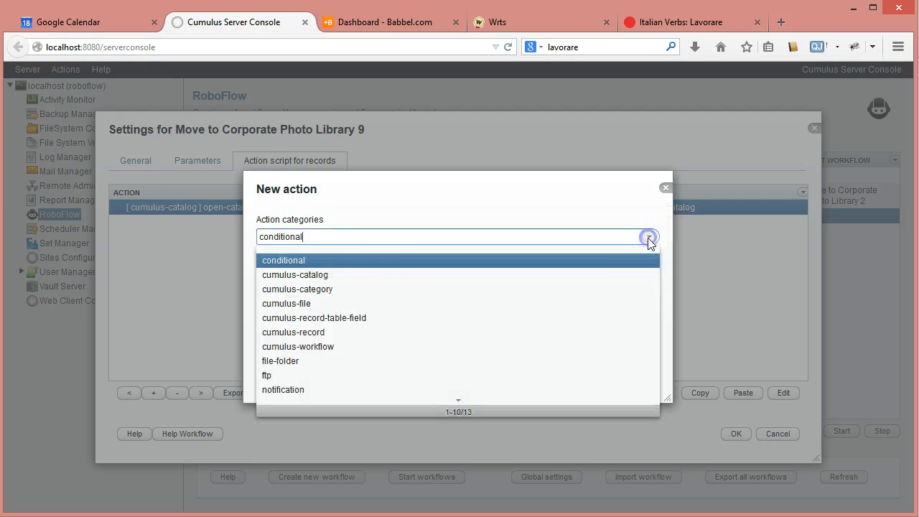
pyautogui.click(352, 275)
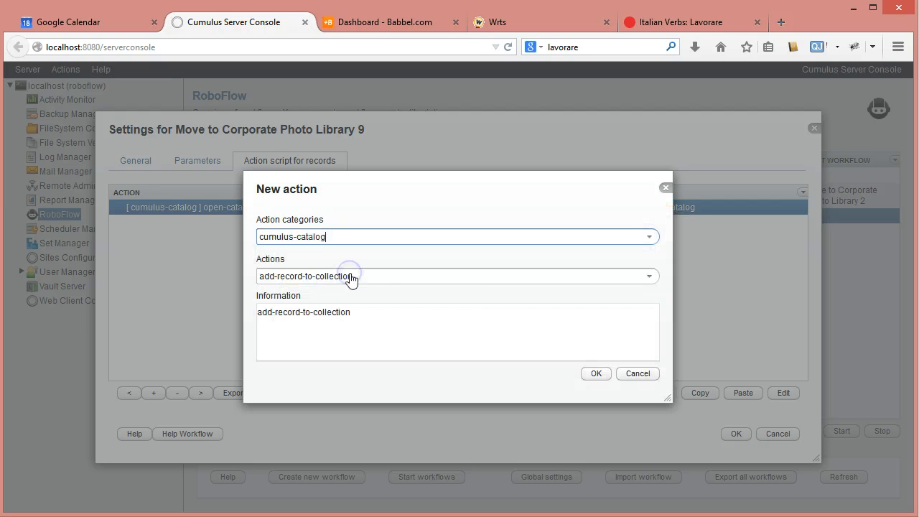
pyautogui.click(633, 280)
pyautogui.click(335, 322)
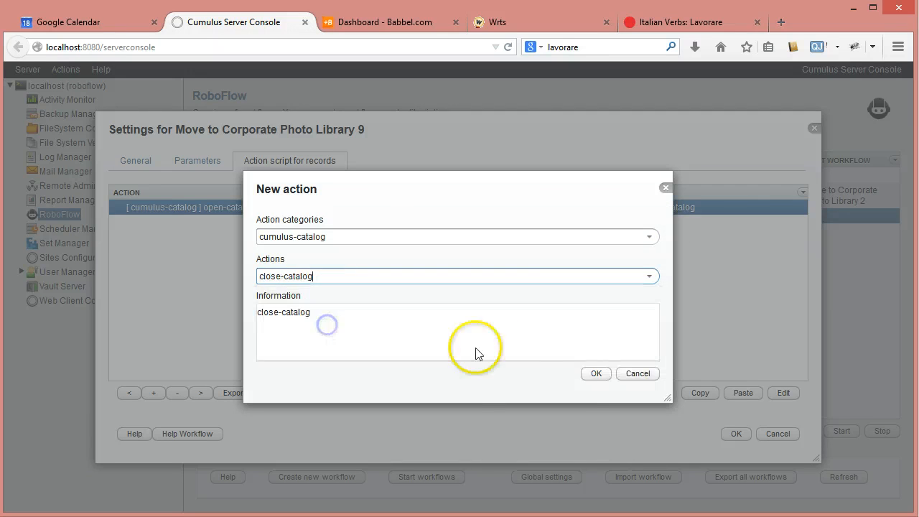
pyautogui.click(596, 374)
pyautogui.click(636, 264)
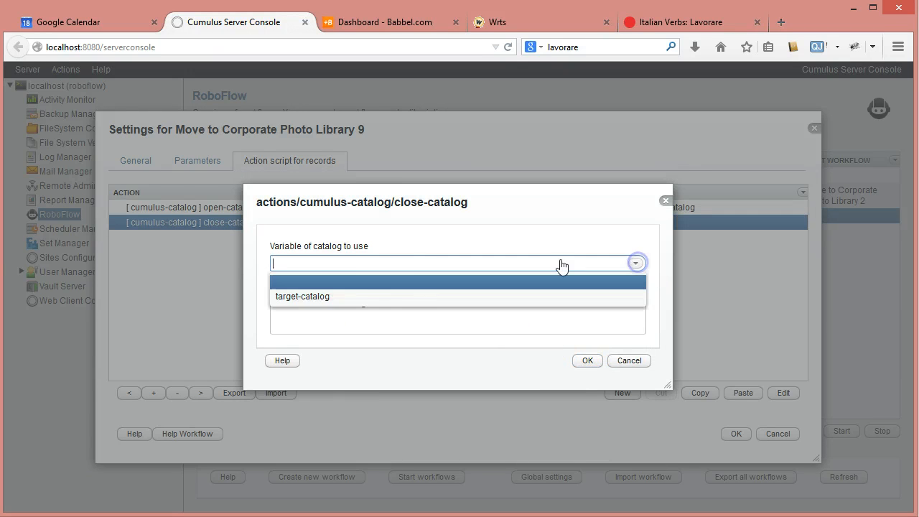
pyautogui.click(331, 296)
pyautogui.click(587, 361)
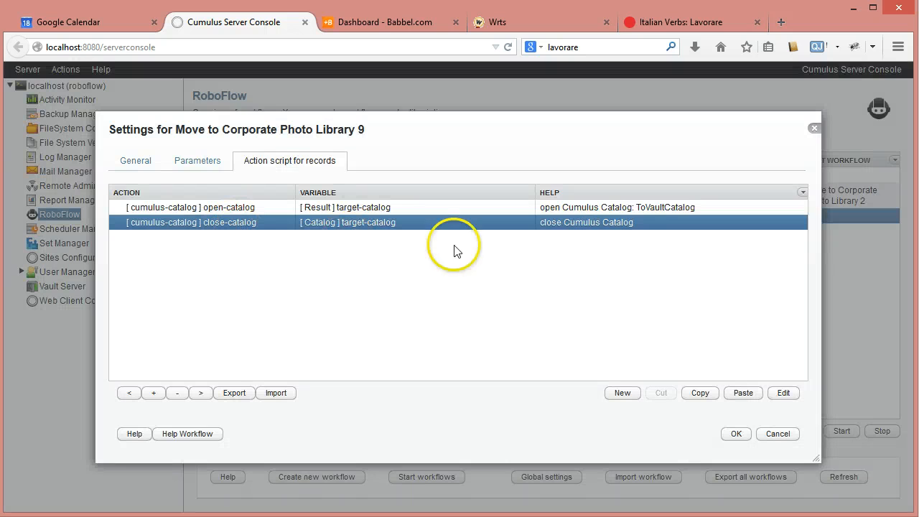
# Change the close-catalog action's comment to "close Cumulus Catalog: ToVaultCatalog".
pyautogui.click(622, 225)
pyautogui.click(395, 310)
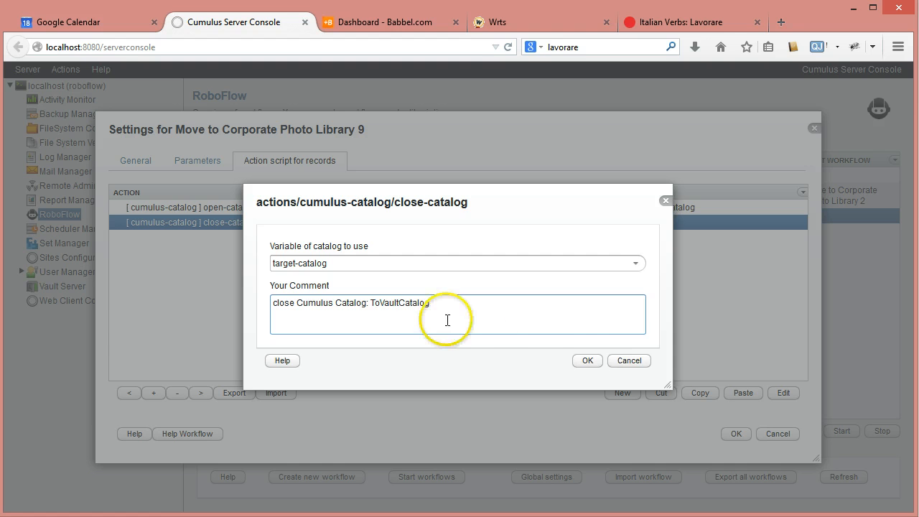
pyautogui.click(588, 361)
pyautogui.click(158, 207)
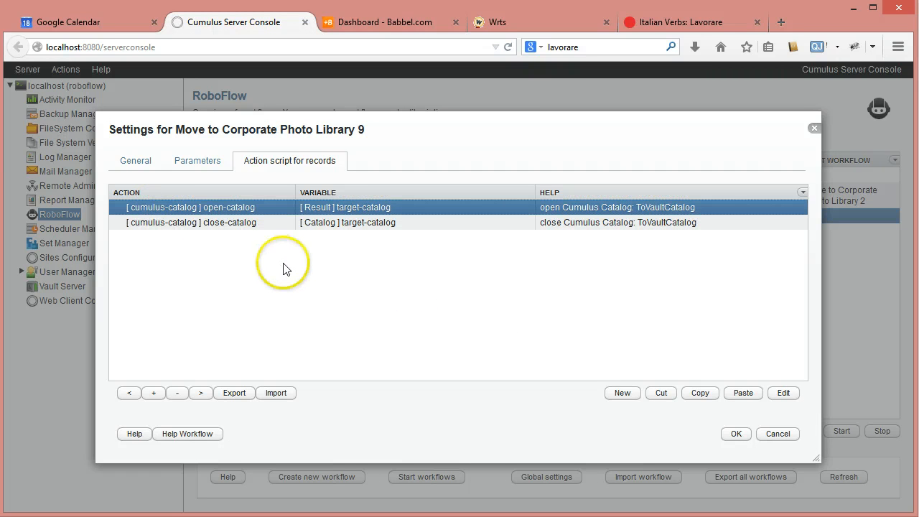
pyautogui.click(631, 401)
pyautogui.click(649, 238)
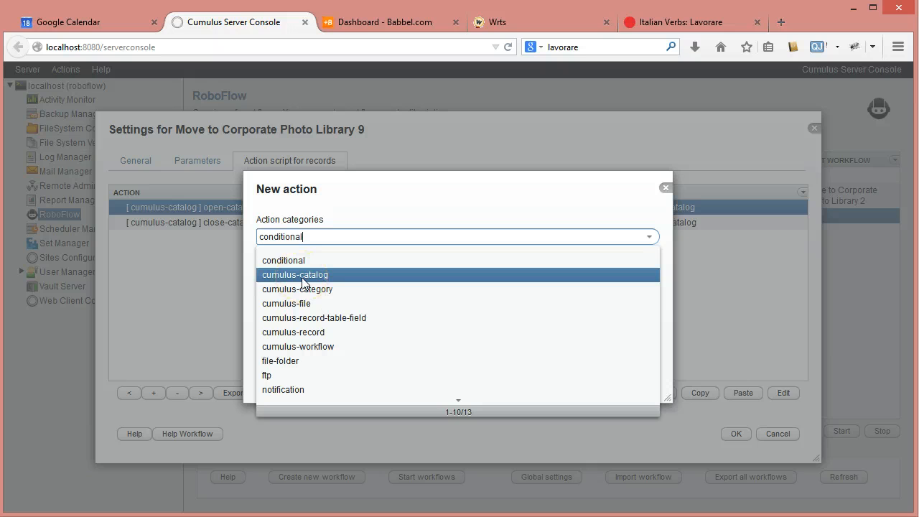
pyautogui.click(281, 361)
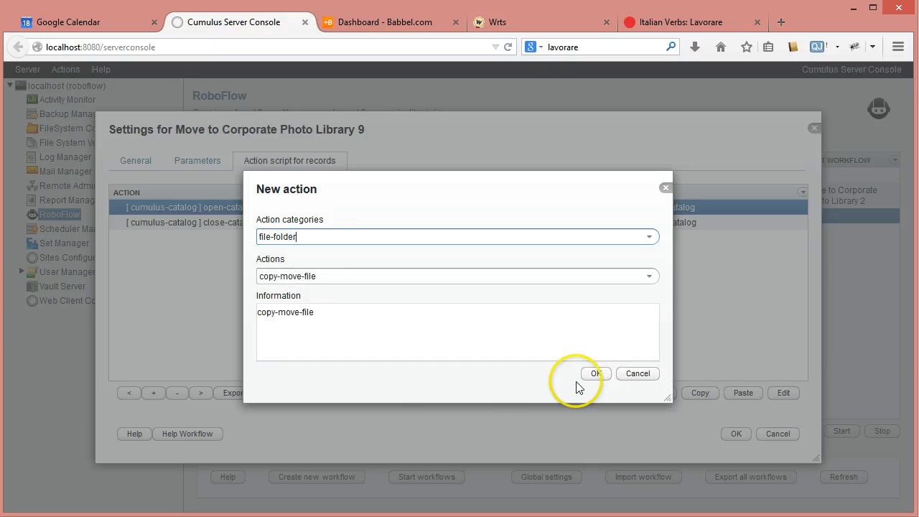
pyautogui.click(597, 374)
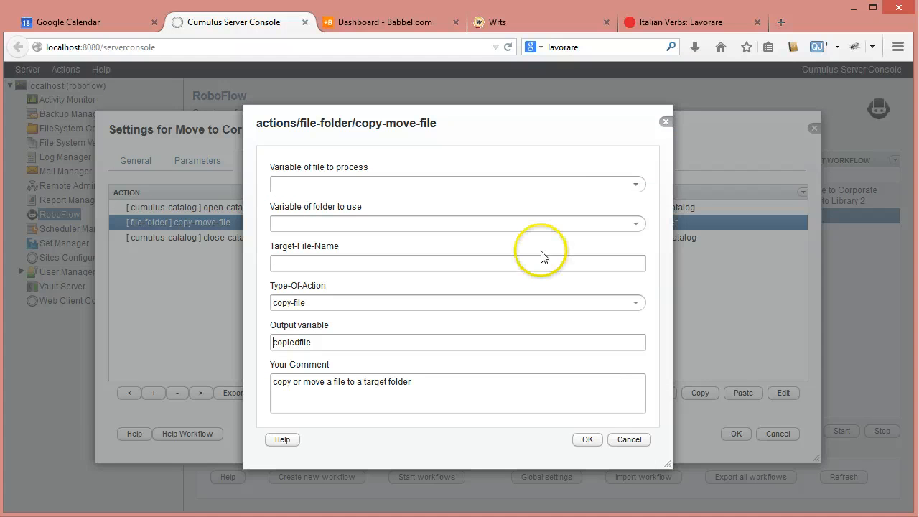
pyautogui.click(636, 185)
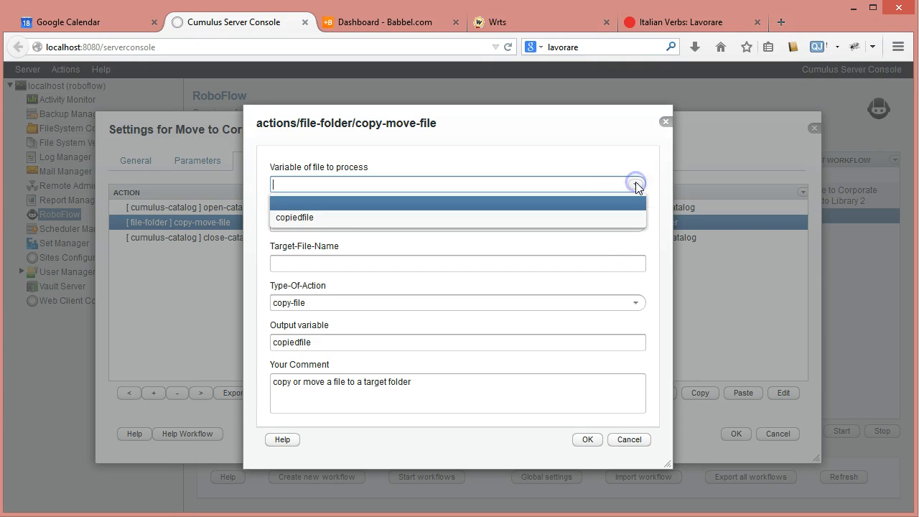
pyautogui.click(666, 121)
pyautogui.click(666, 122)
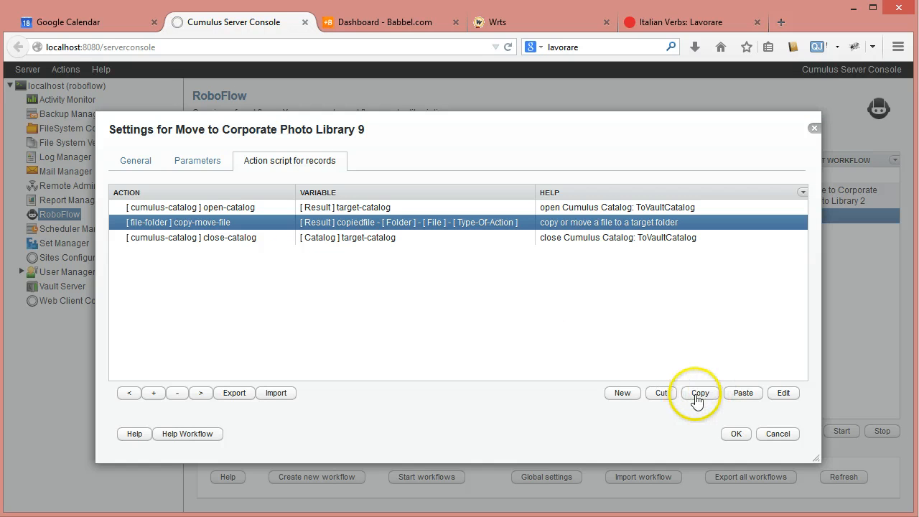
pyautogui.click(661, 394)
# Add a store-path-as-folder action from the file-folder category directly after the open-catalog action.
pyautogui.click(238, 207)
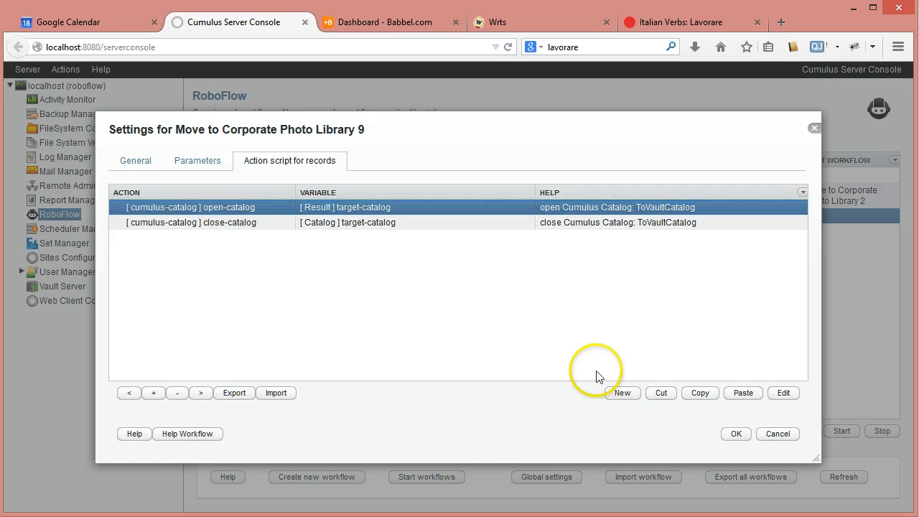
pyautogui.click(625, 395)
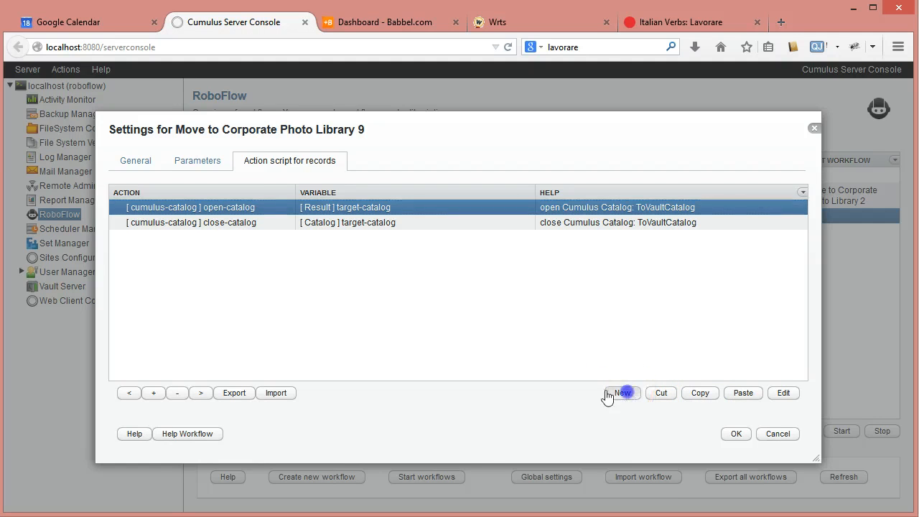
pyautogui.click(652, 238)
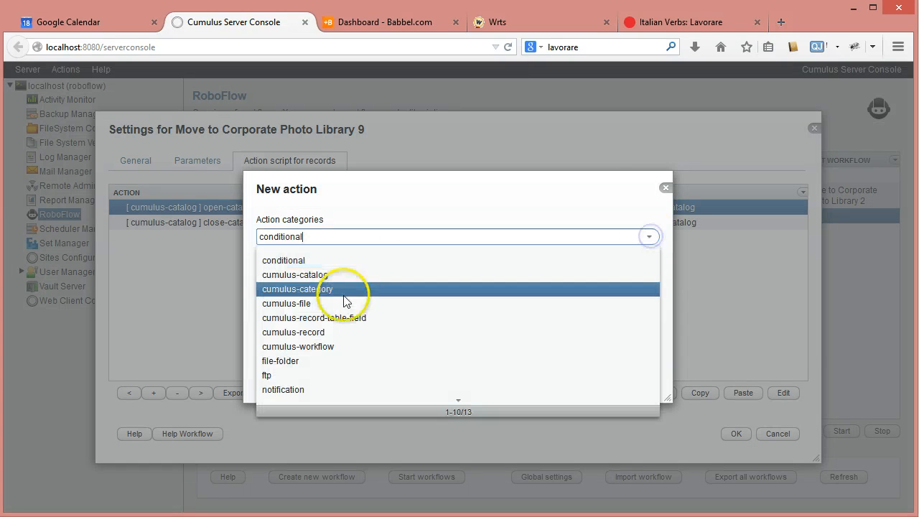
pyautogui.click(284, 360)
pyautogui.click(649, 277)
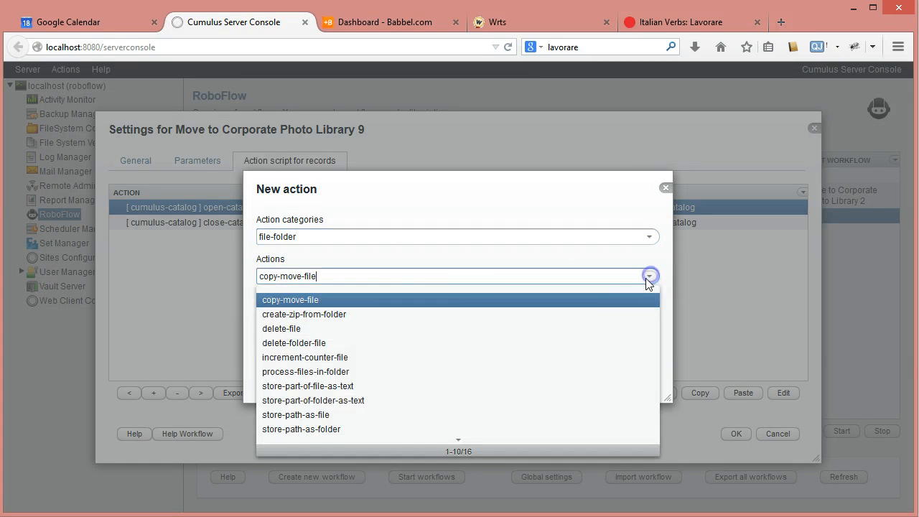
pyautogui.click(294, 431)
pyautogui.click(593, 378)
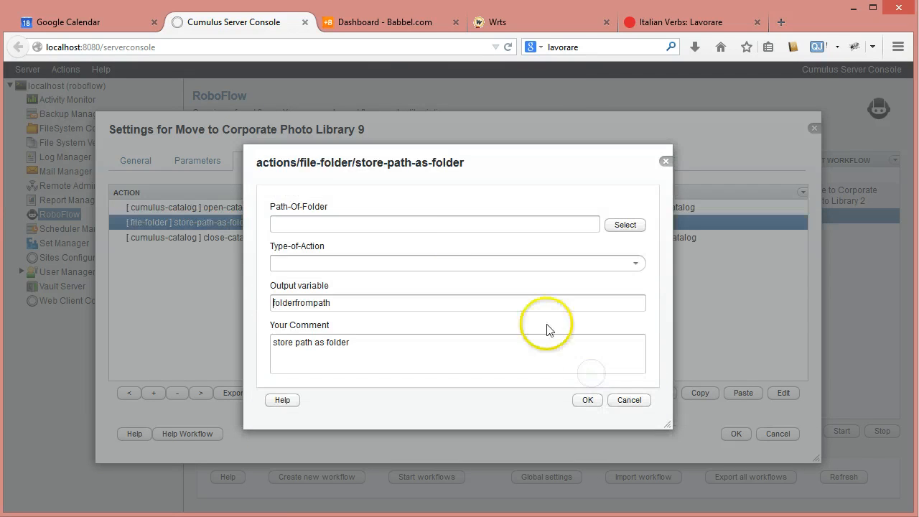
# Configure store-path-as-folder with path #APPLICATIONFOLDER#/temp, type create-folder-if-not-exists, output variable temp-folder and comment "store path as folder: temp-folder".
pyautogui.click(485, 224)
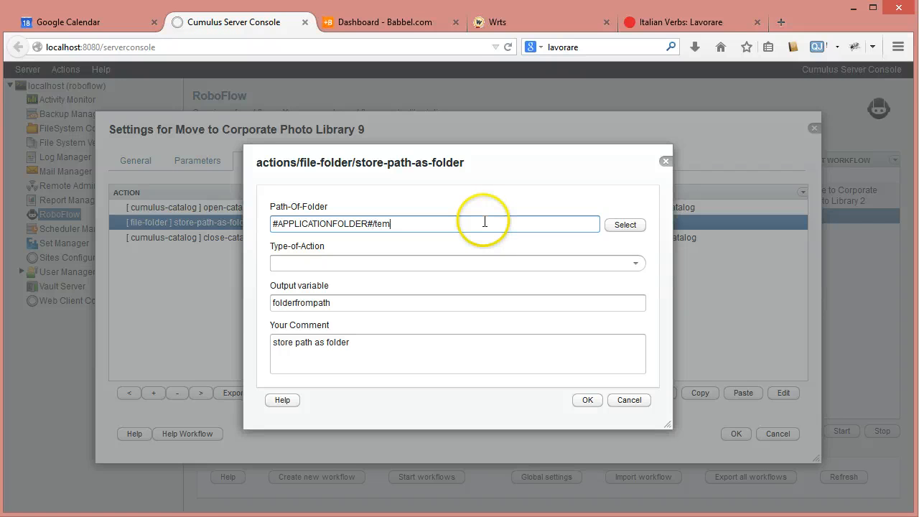
pyautogui.click(635, 263)
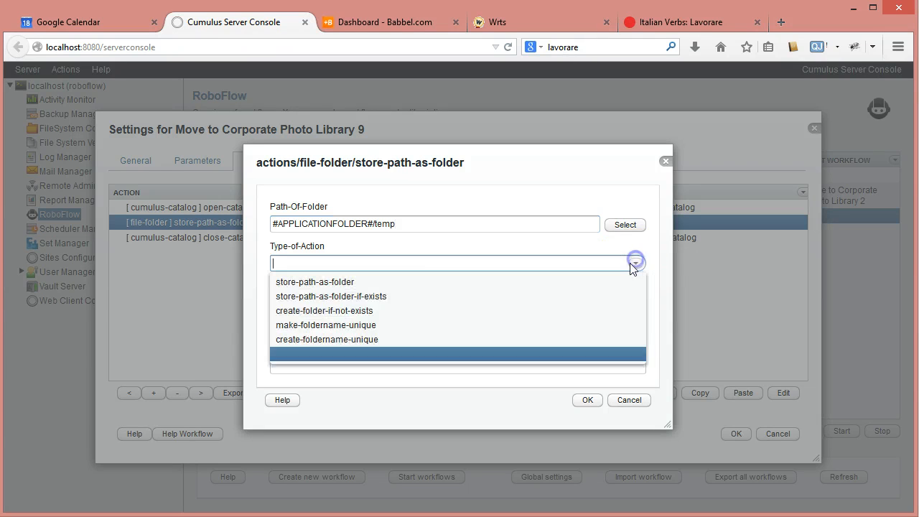
pyautogui.click(321, 313)
pyautogui.moveTo(330, 304); pyautogui.dragTo(218, 289)
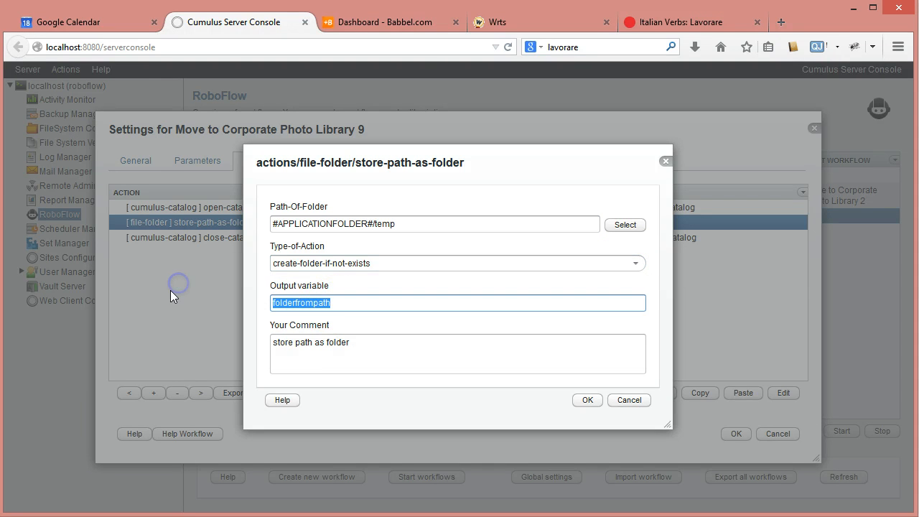
pyautogui.write('temp-f')
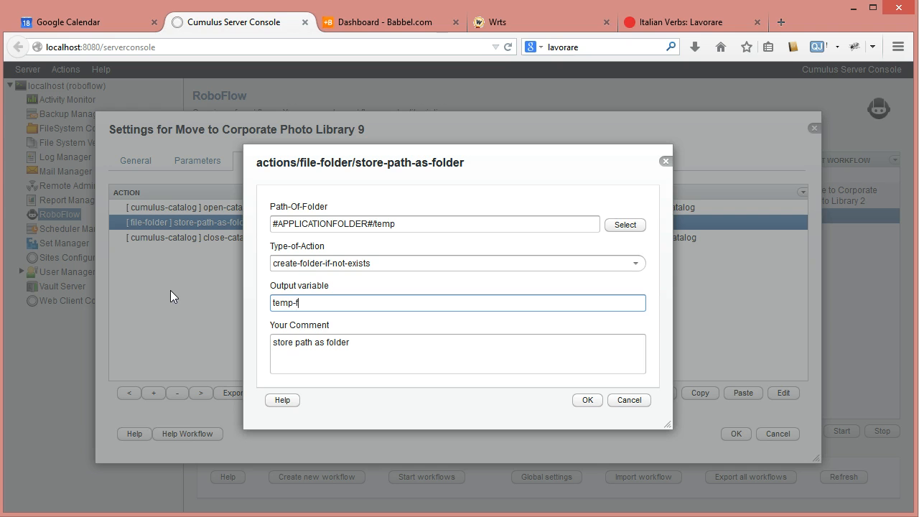
pyautogui.write('older')
pyautogui.click(371, 341)
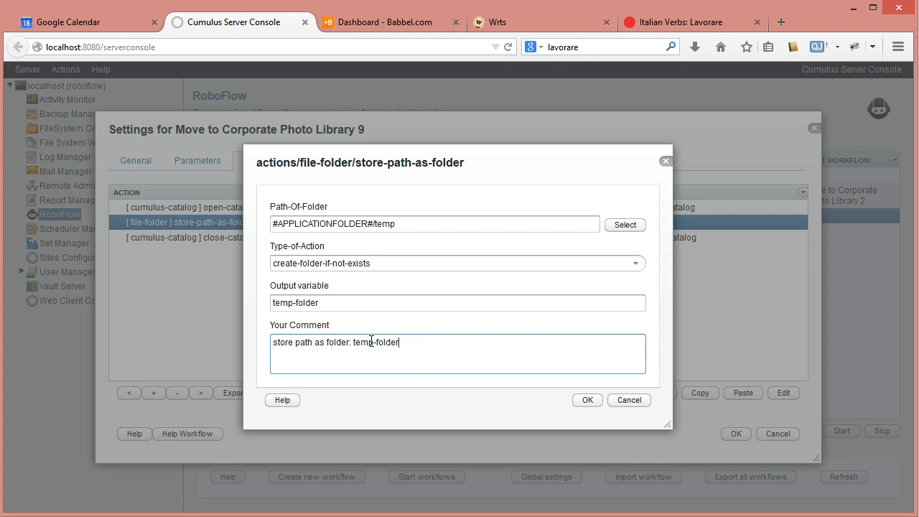
pyautogui.click(588, 400)
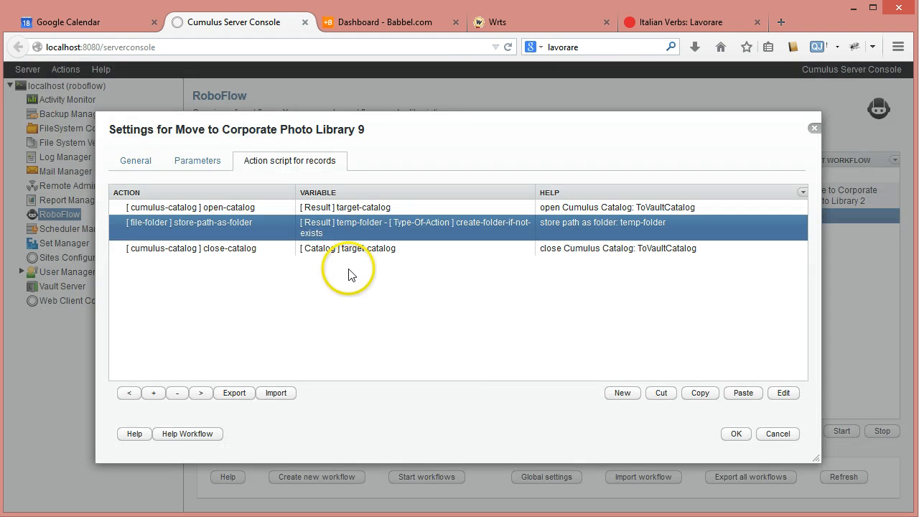
# Add a copy-asset-from-record action from the cumulus-file category after the store-path-as-folder action.
pyautogui.click(622, 393)
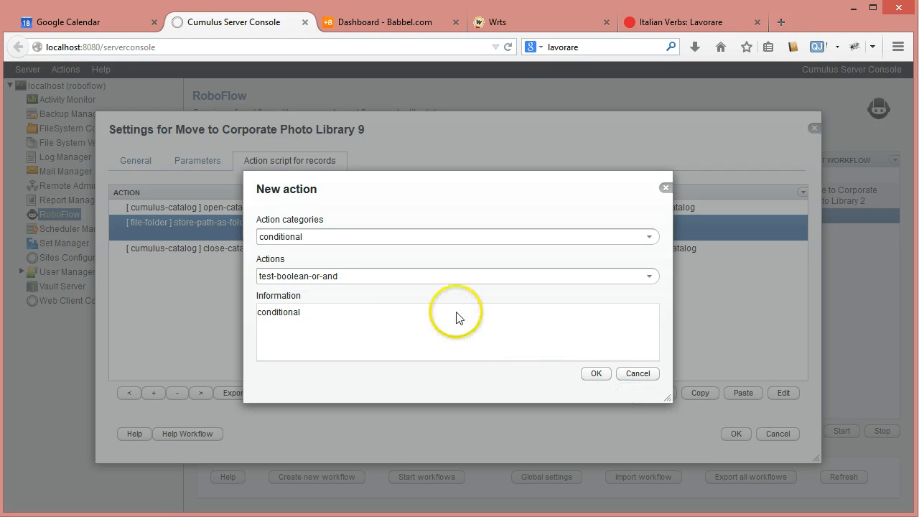
pyautogui.click(649, 237)
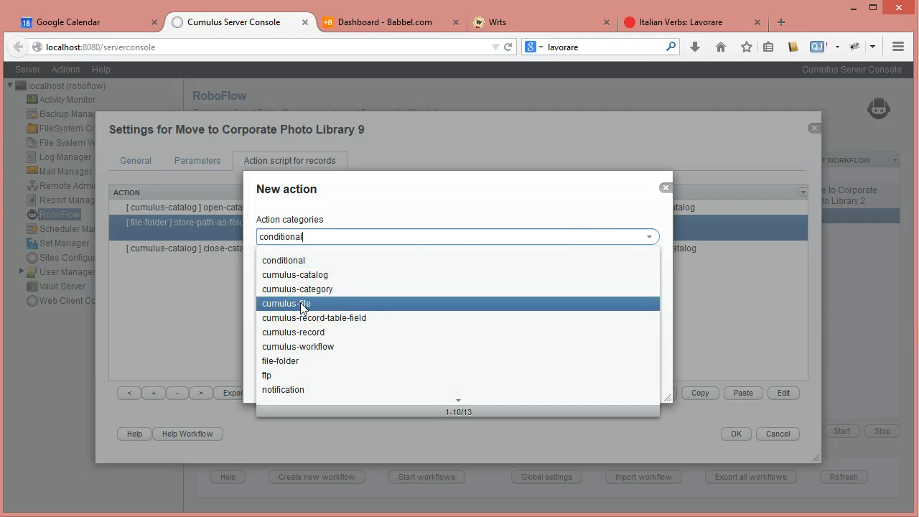
pyautogui.click(363, 224)
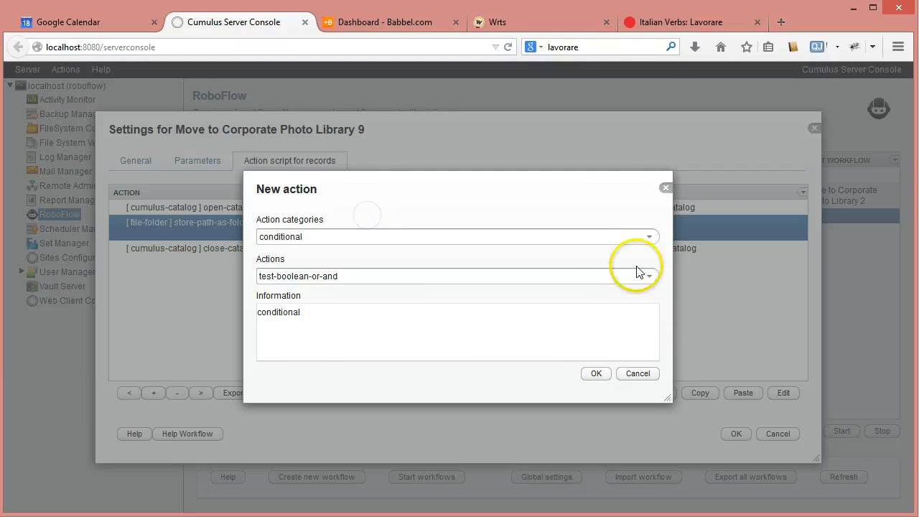
pyautogui.click(650, 237)
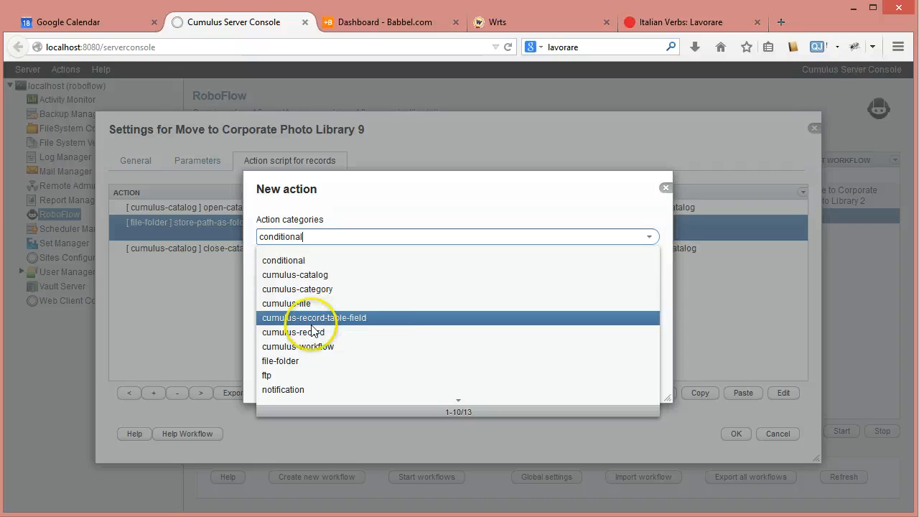
pyautogui.click(311, 303)
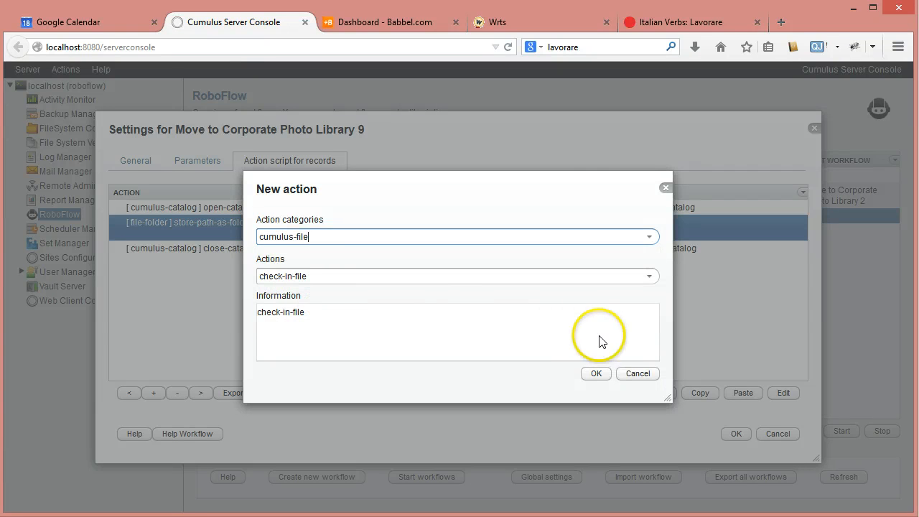
pyautogui.click(651, 277)
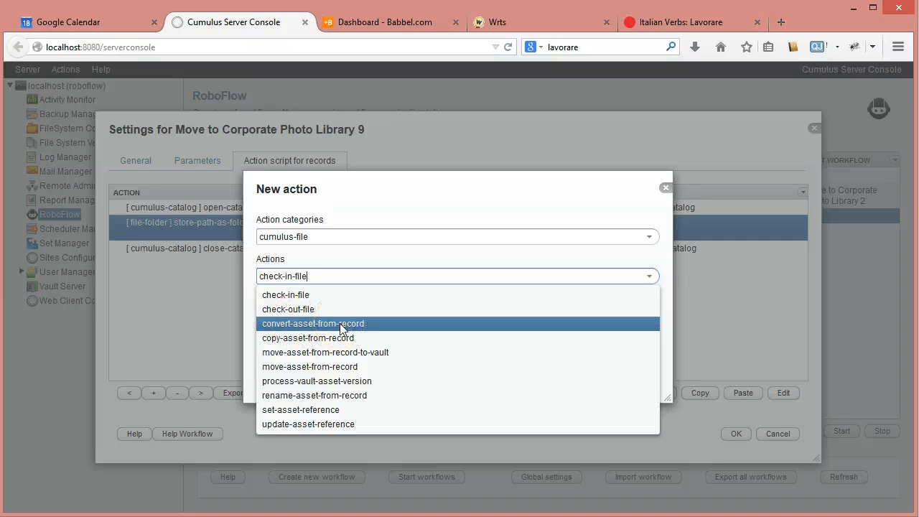
pyautogui.click(324, 342)
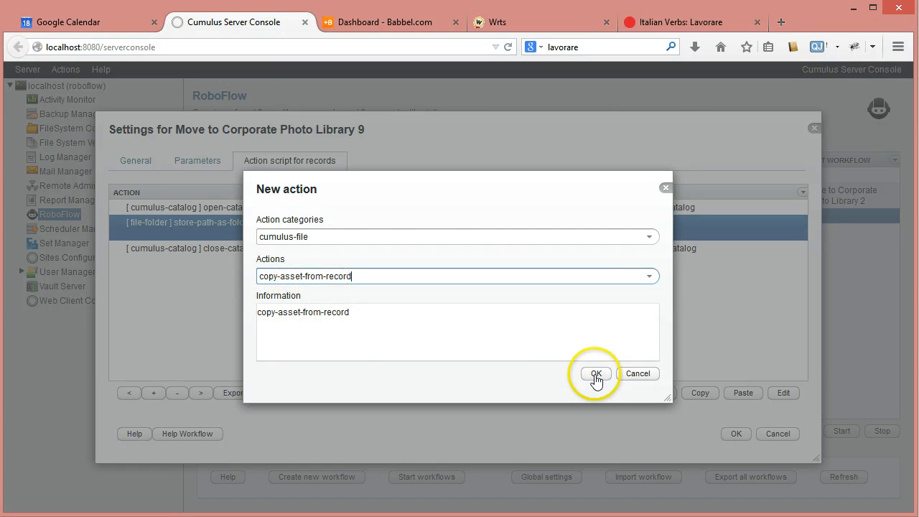
pyautogui.click(596, 373)
# Configure the copy-asset-from-record action with record variable hot, folder variable temp-folder and asset handling set Standard.
pyautogui.click(636, 184)
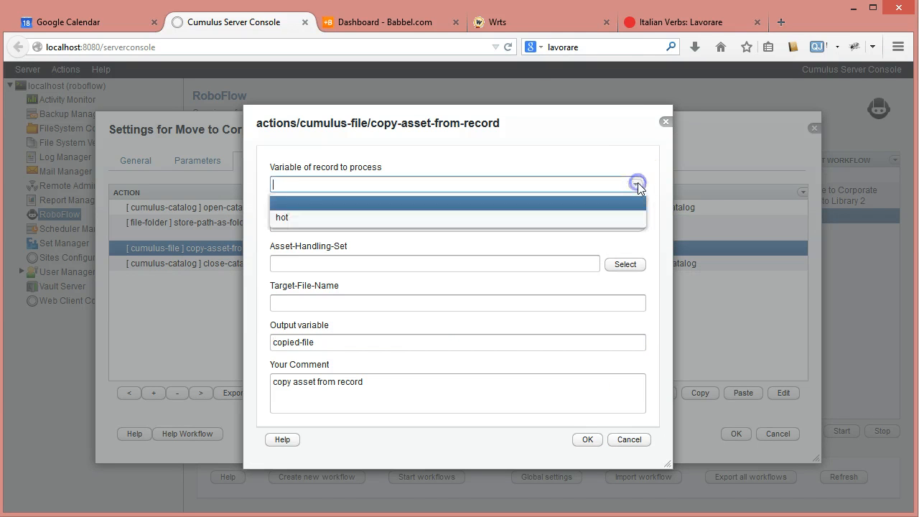
pyautogui.click(279, 215)
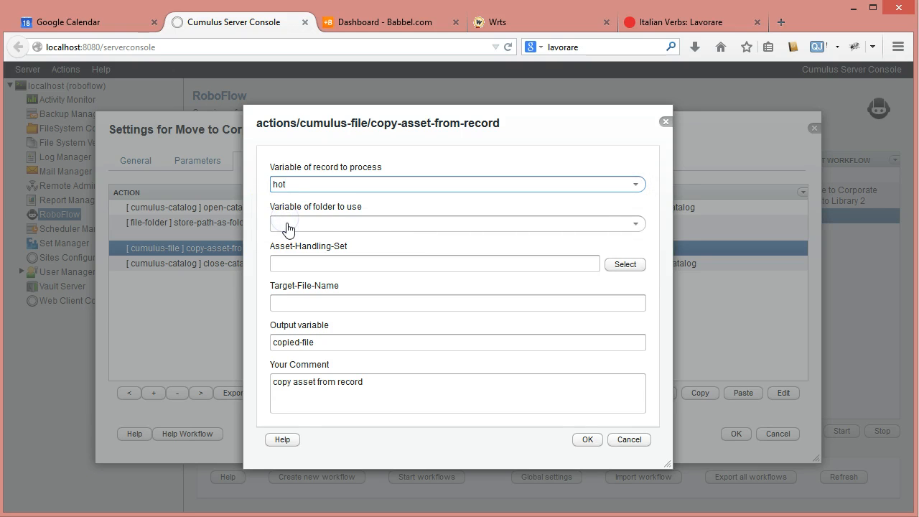
pyautogui.click(636, 225)
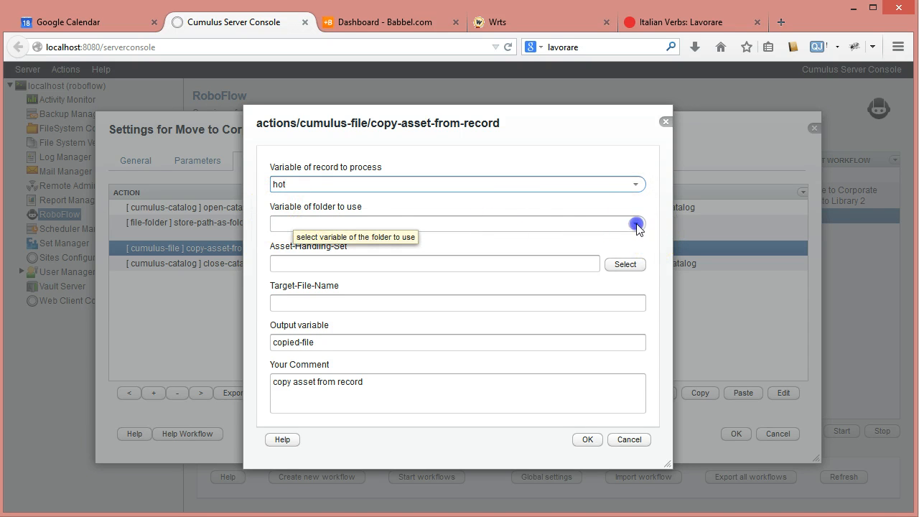
pyautogui.click(282, 257)
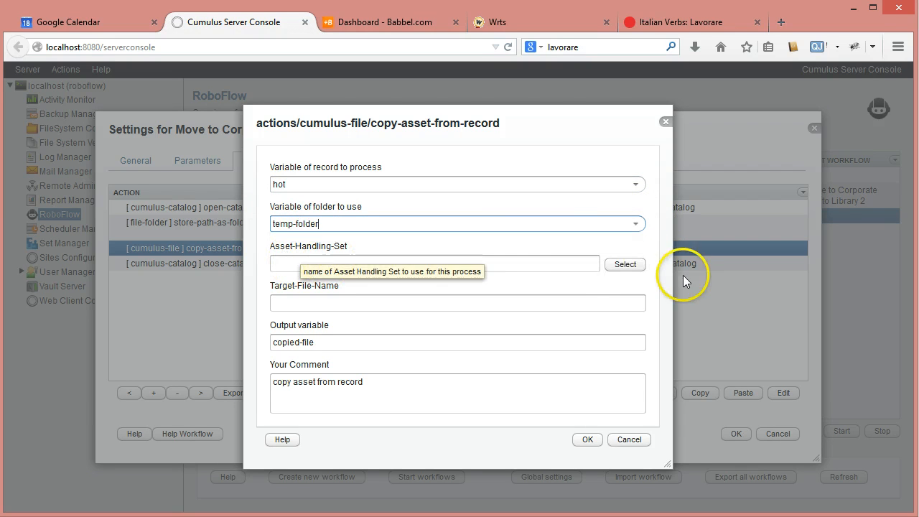
pyautogui.click(515, 261)
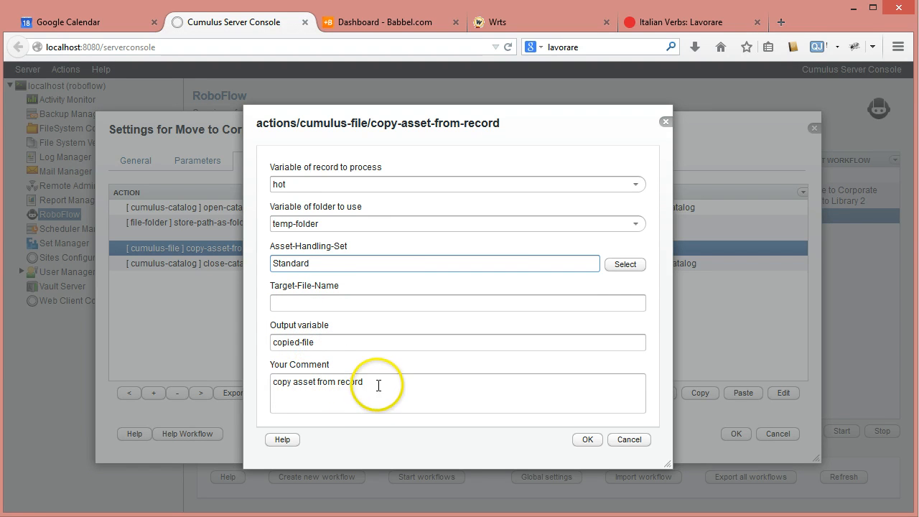
pyautogui.click(586, 438)
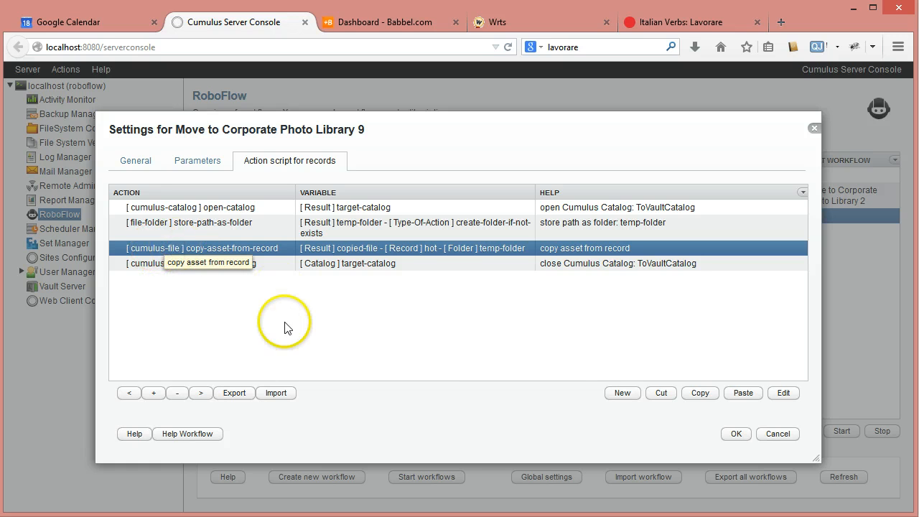
# Add a copy-move-record action from the cumulus-record category after the copy-asset-from-record action.
pyautogui.click(616, 396)
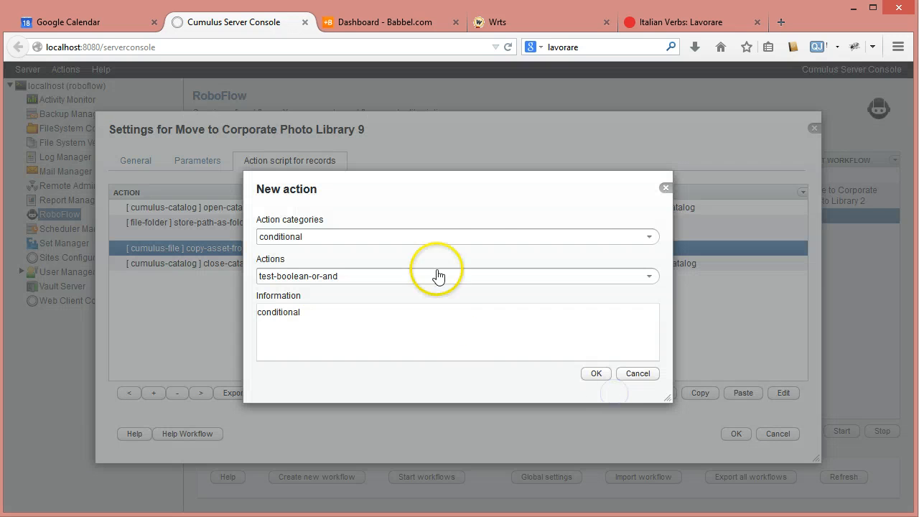
pyautogui.click(648, 237)
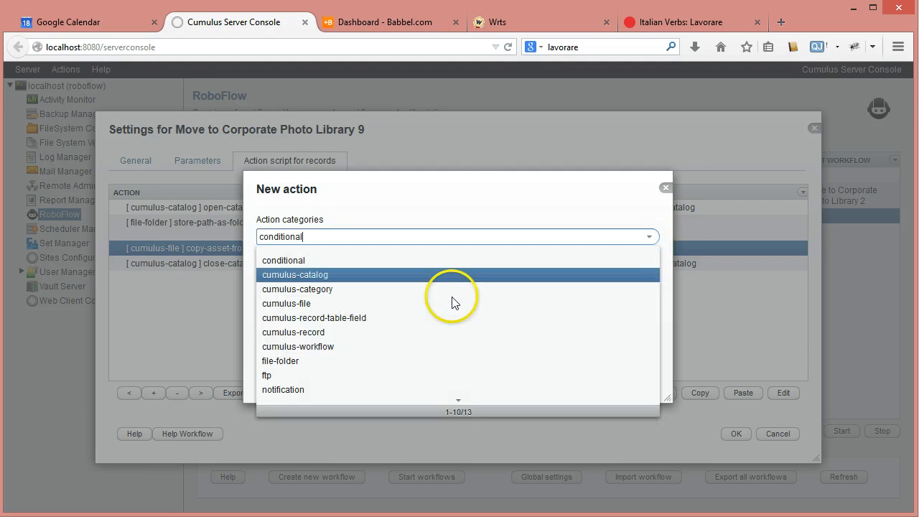
pyautogui.click(341, 332)
pyautogui.click(649, 277)
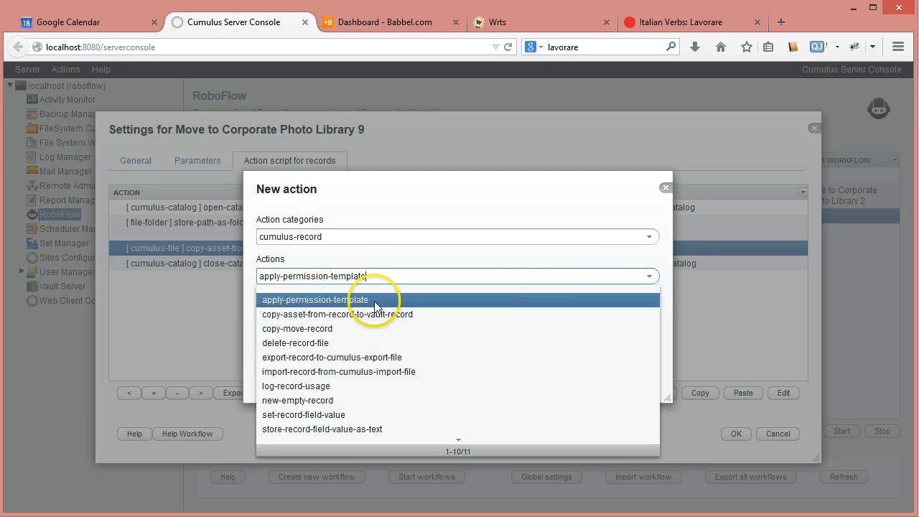
pyautogui.click(299, 328)
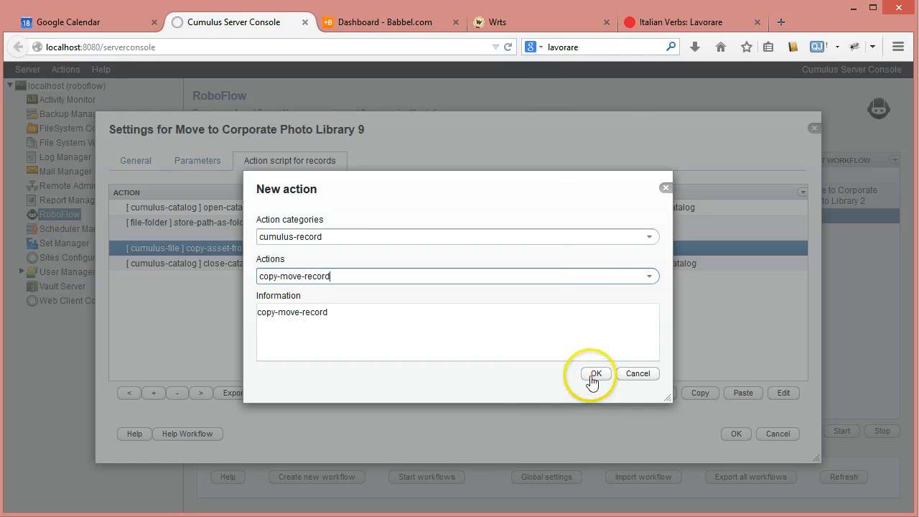
pyautogui.click(590, 374)
# Set the copy-move-record action to record variable hot, catalog variable target-catalog and action type copy-record.
pyautogui.click(636, 185)
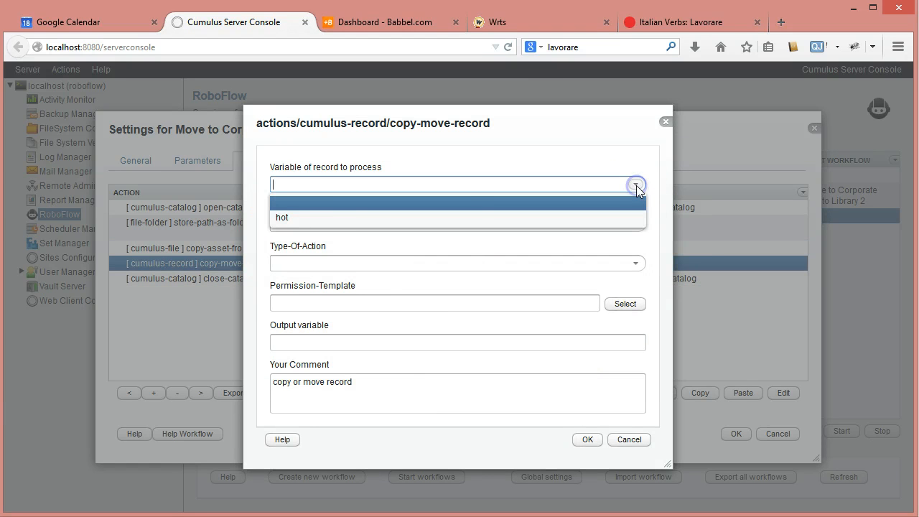
pyautogui.click(343, 214)
pyautogui.click(622, 225)
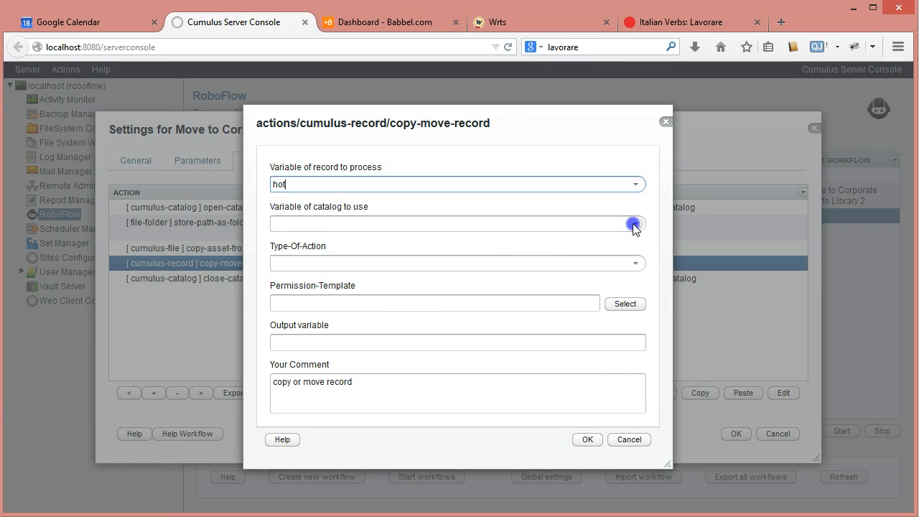
pyautogui.click(319, 257)
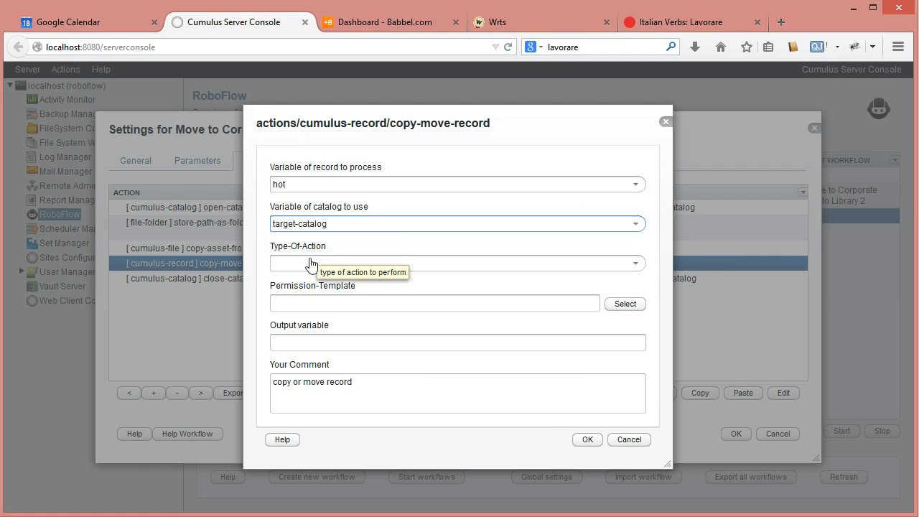
pyautogui.click(635, 263)
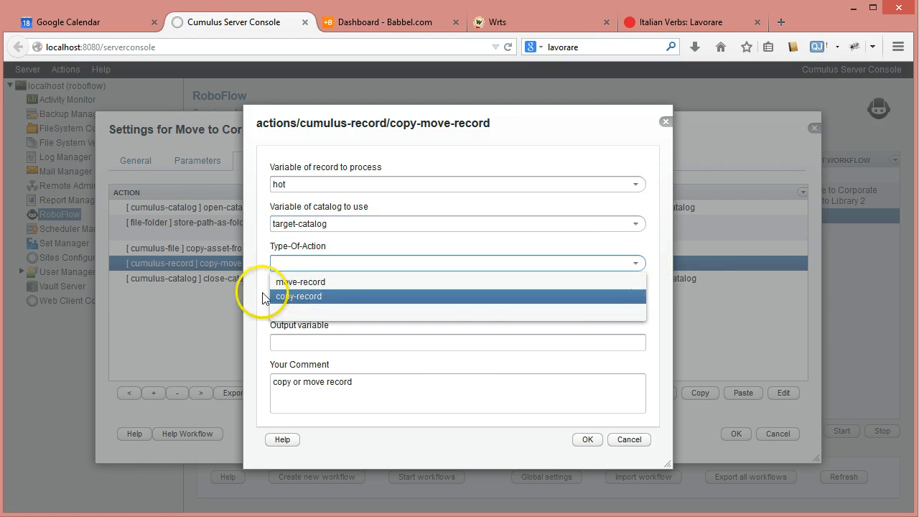
pyautogui.click(286, 296)
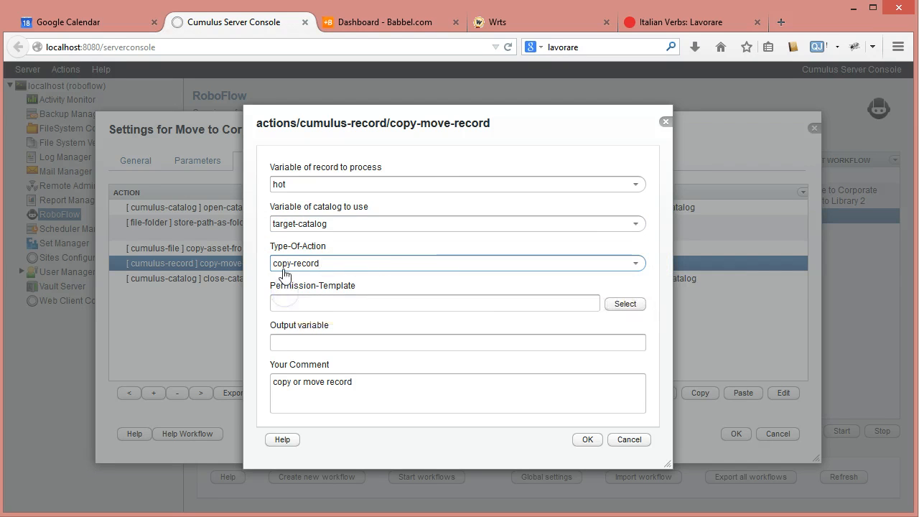
# Choose FromCatalog's Default Permissions as the permission template of the copy-move-record action.
pyautogui.click(352, 302)
pyautogui.click(619, 306)
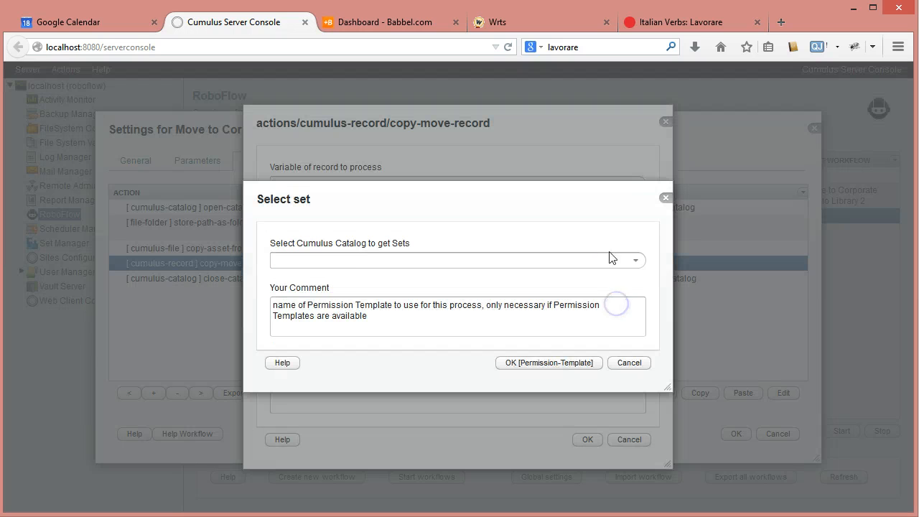
pyautogui.click(636, 260)
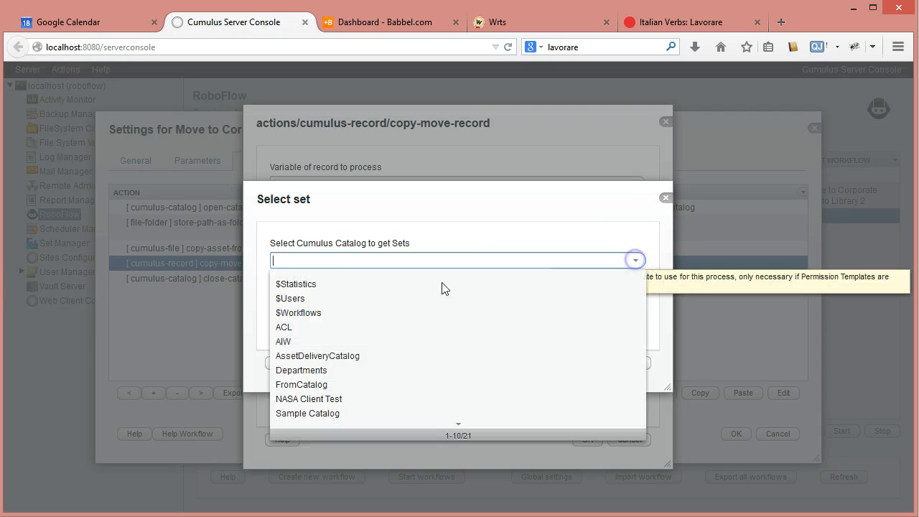
pyautogui.click(318, 384)
pyautogui.click(636, 300)
pyautogui.click(339, 335)
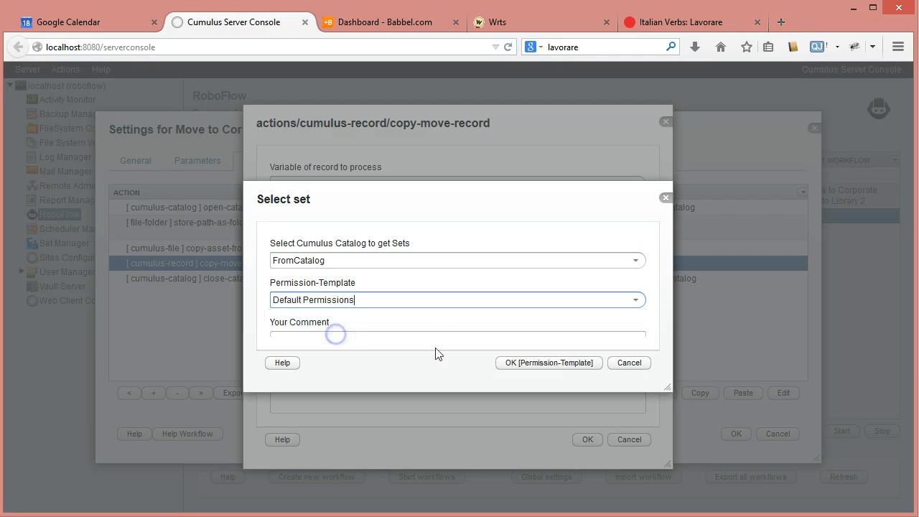
pyautogui.click(542, 363)
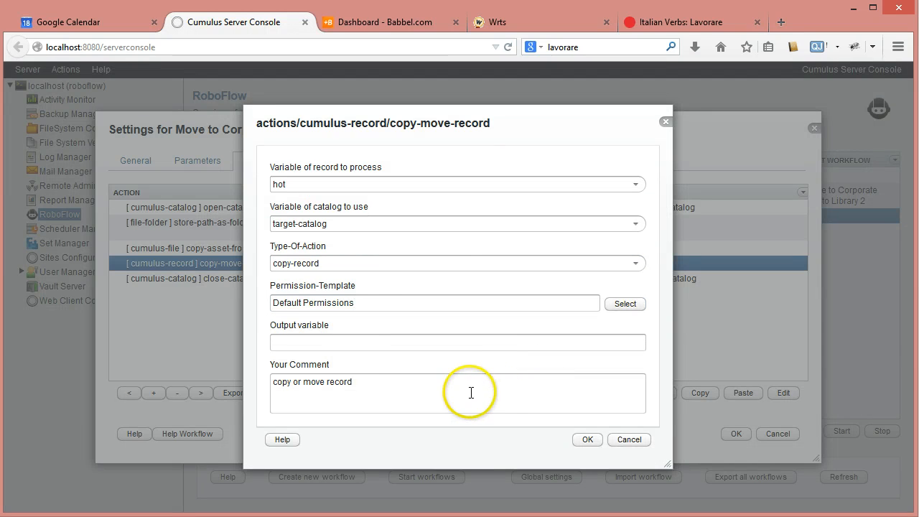
# Set the copy-move-record action's output variable to new-record and its comment to "copy or move record: new record".
pyautogui.click(359, 345)
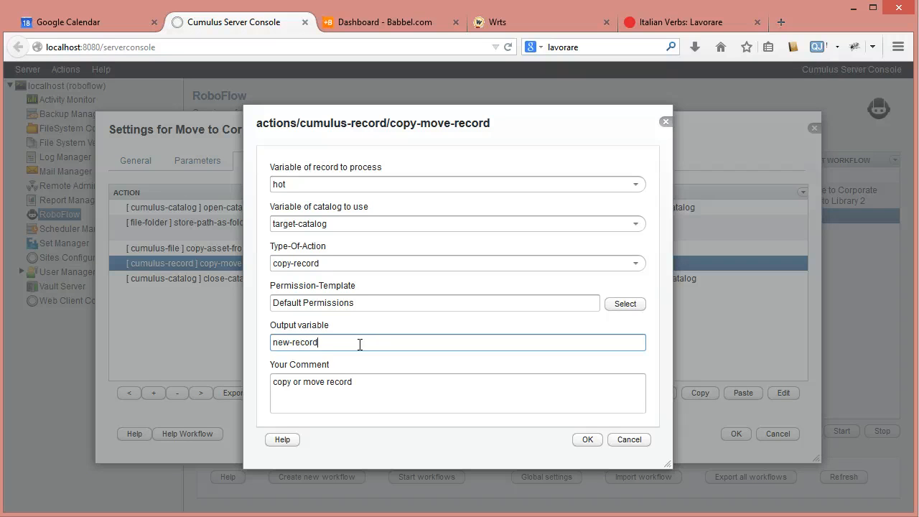
pyautogui.click(361, 382)
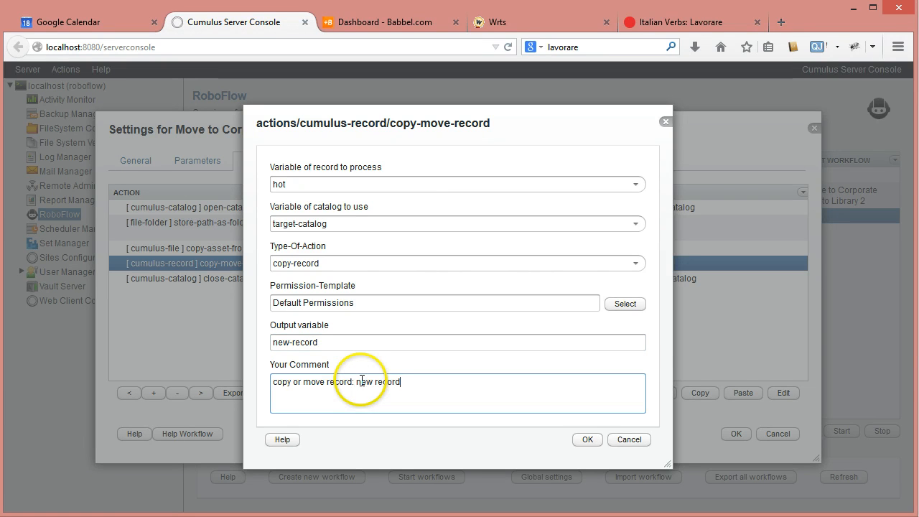
pyautogui.click(587, 439)
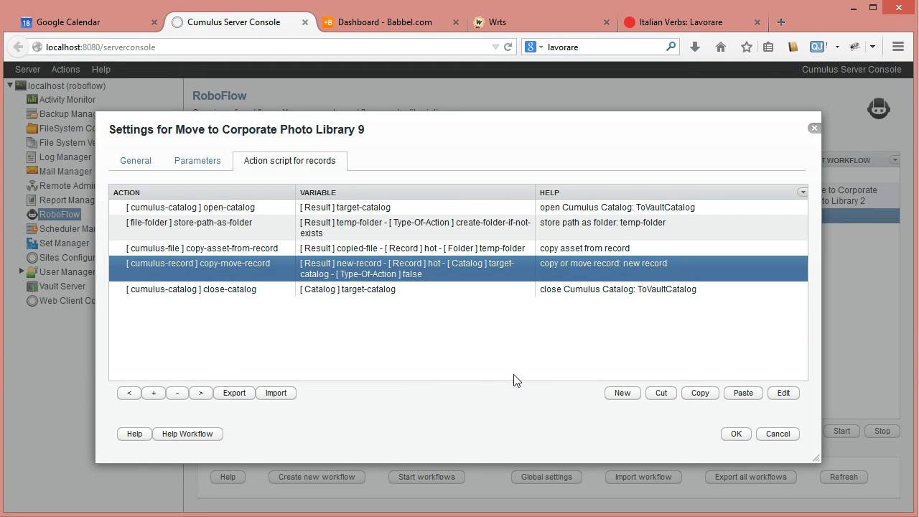
# Add a set-asset-reference action from the cumulus-file category after the copy-move-record action.
pyautogui.click(607, 399)
pyautogui.click(651, 238)
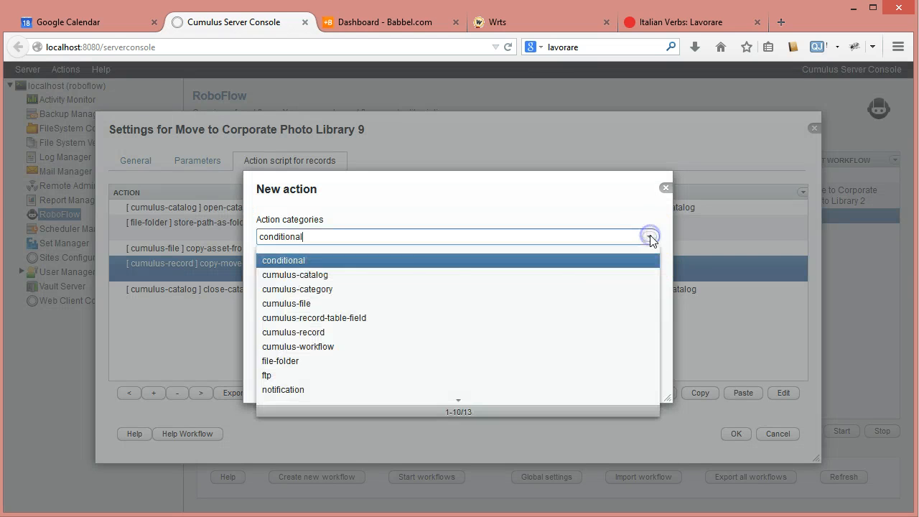
pyautogui.click(322, 309)
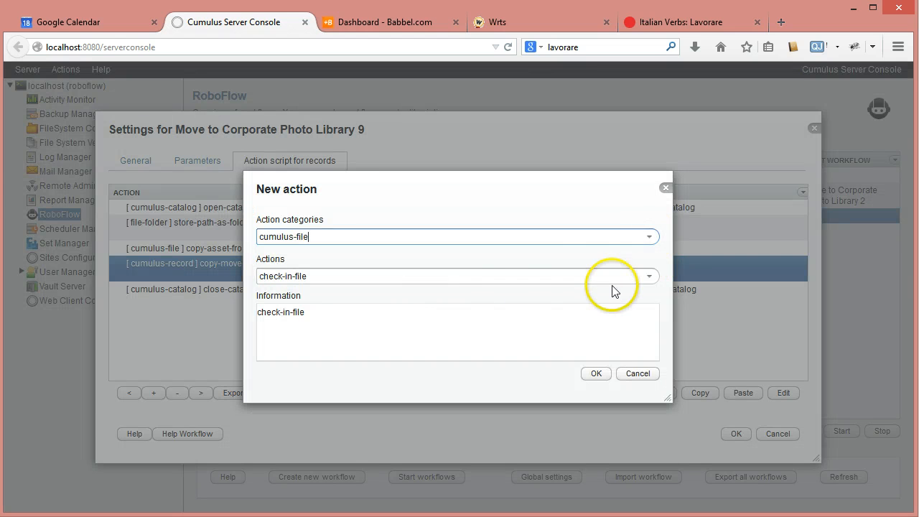
pyautogui.click(646, 277)
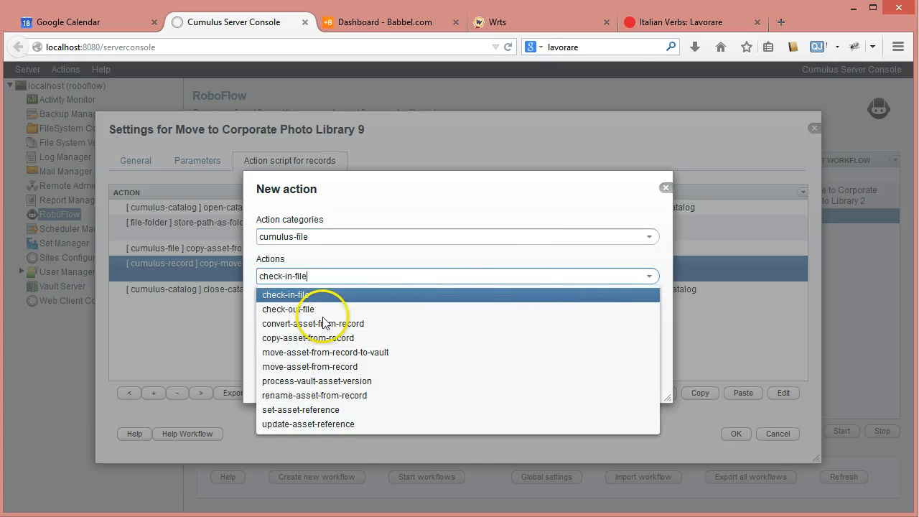
pyautogui.click(311, 410)
pyautogui.click(598, 374)
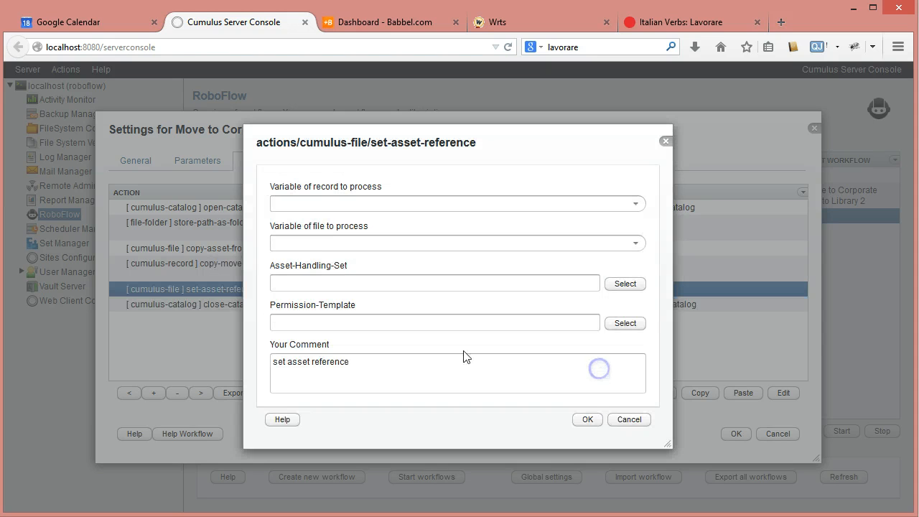
# Set the set-asset-reference action to record variable new-record, file variable copied-file and asset handling set Standard.
pyautogui.click(585, 207)
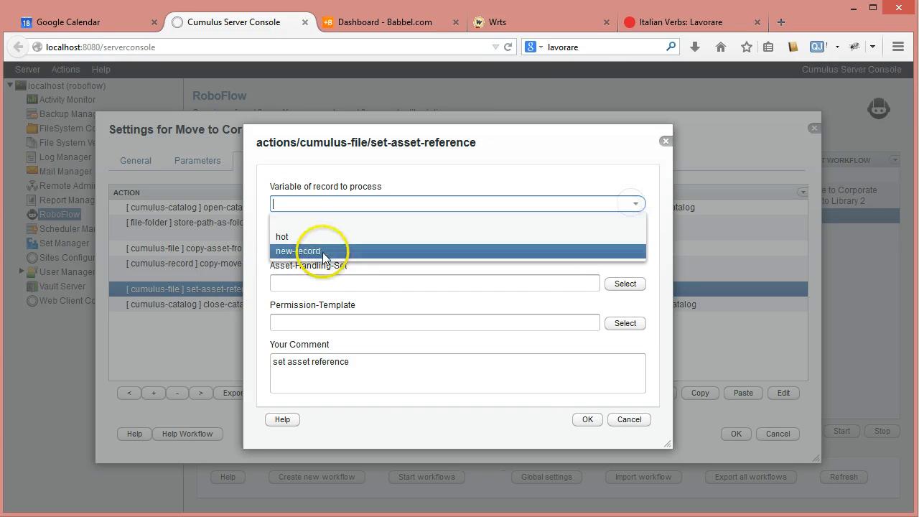
pyautogui.click(319, 250)
pyautogui.click(638, 243)
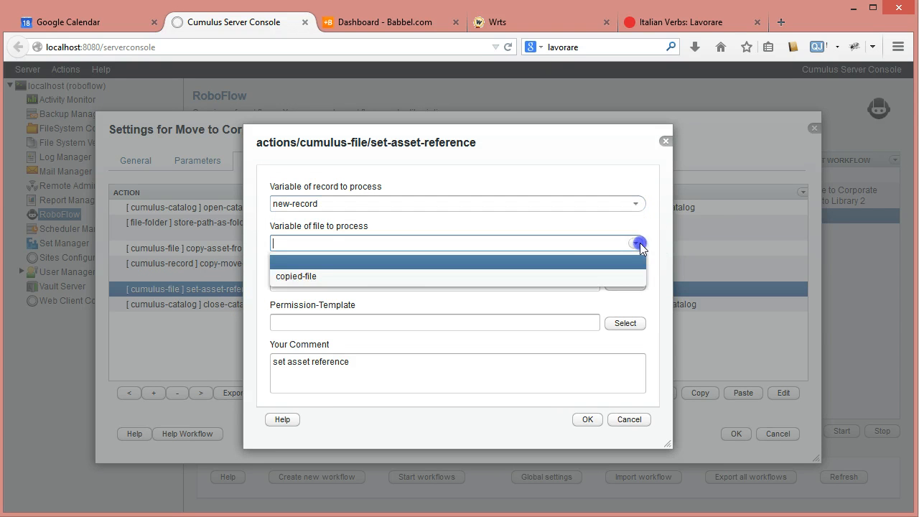
pyautogui.click(305, 276)
pyautogui.click(509, 284)
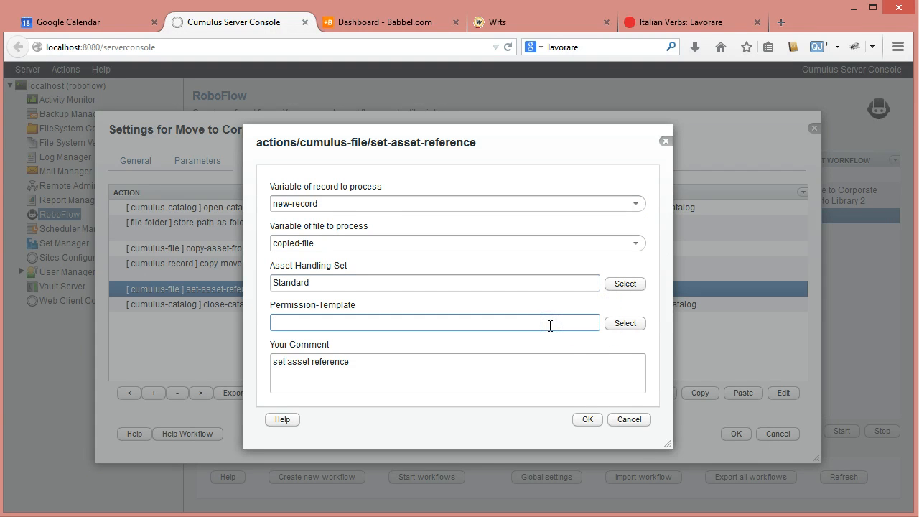
# Choose AssetDeliveryCatalog's Default Permissions as the permission template and confirm the set-asset-reference action.
pyautogui.click(615, 325)
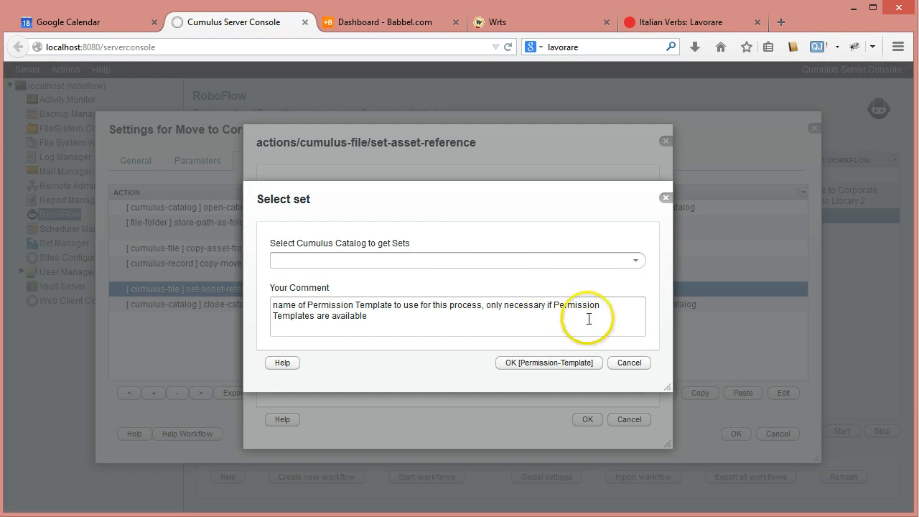
pyautogui.click(638, 260)
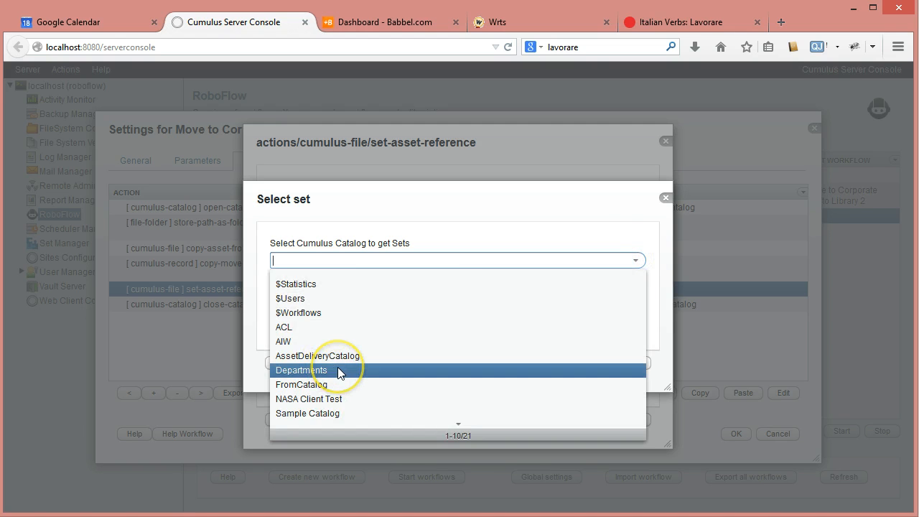
pyautogui.scroll(-2, 335, 368)
pyautogui.scroll(3, 330, 343)
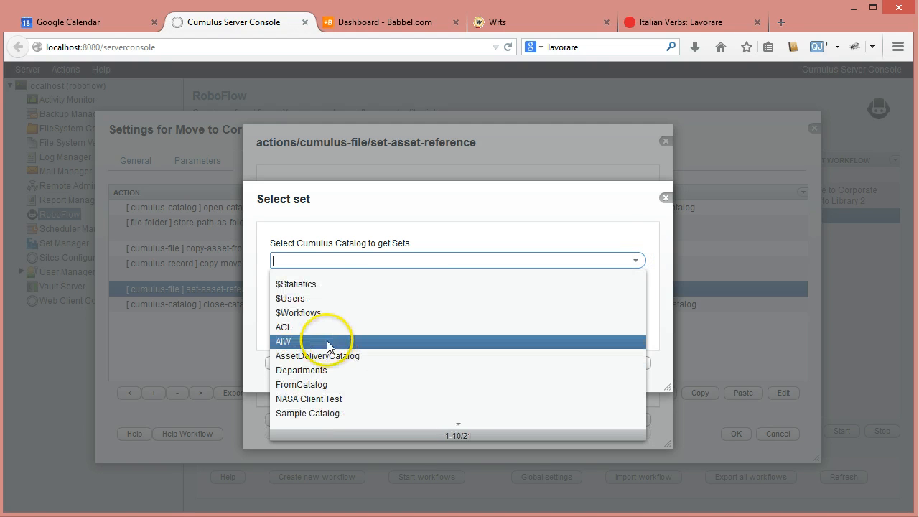
pyautogui.click(345, 357)
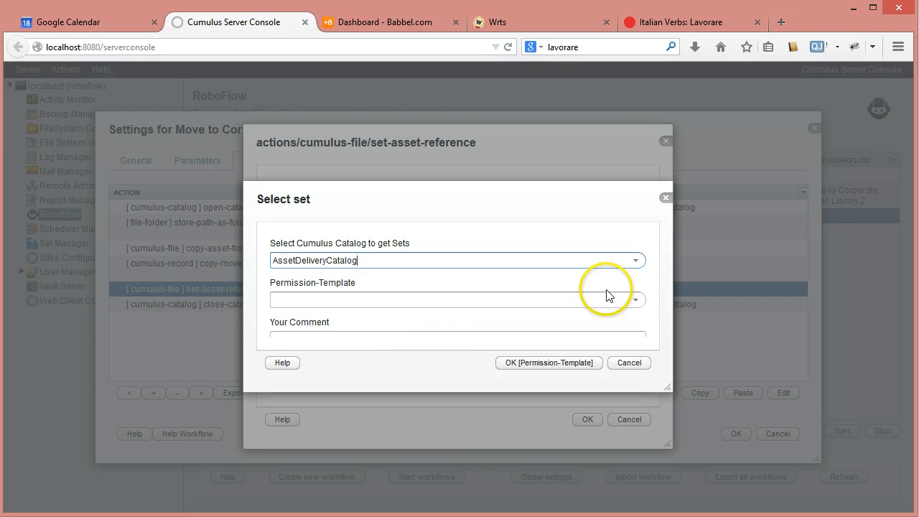
pyautogui.click(636, 300)
pyautogui.click(302, 332)
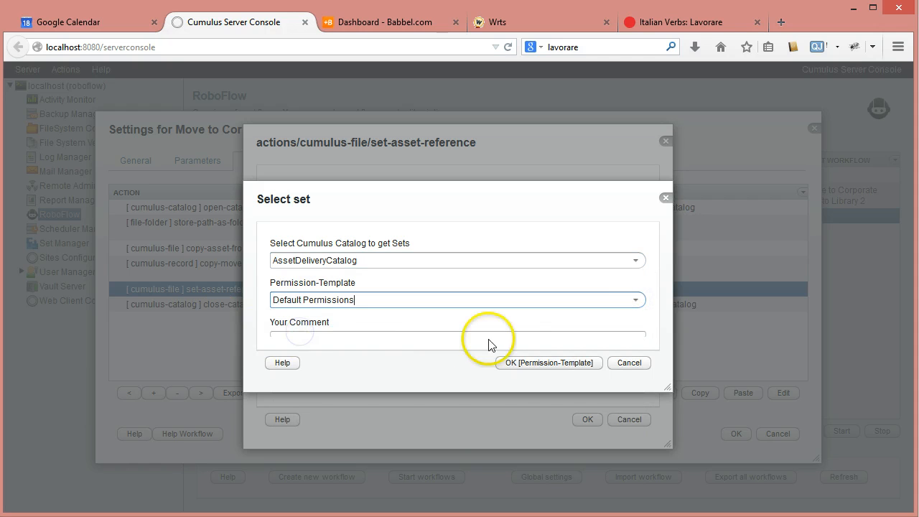
pyautogui.click(529, 361)
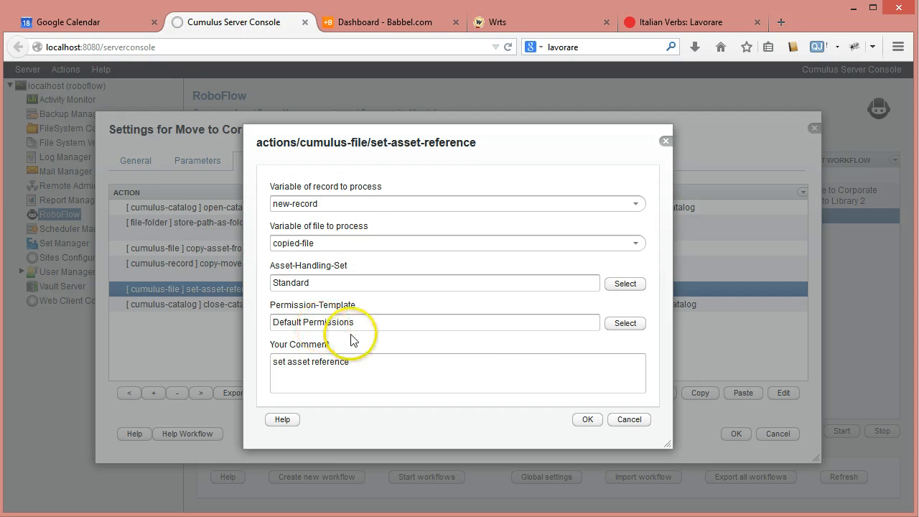
pyautogui.click(588, 419)
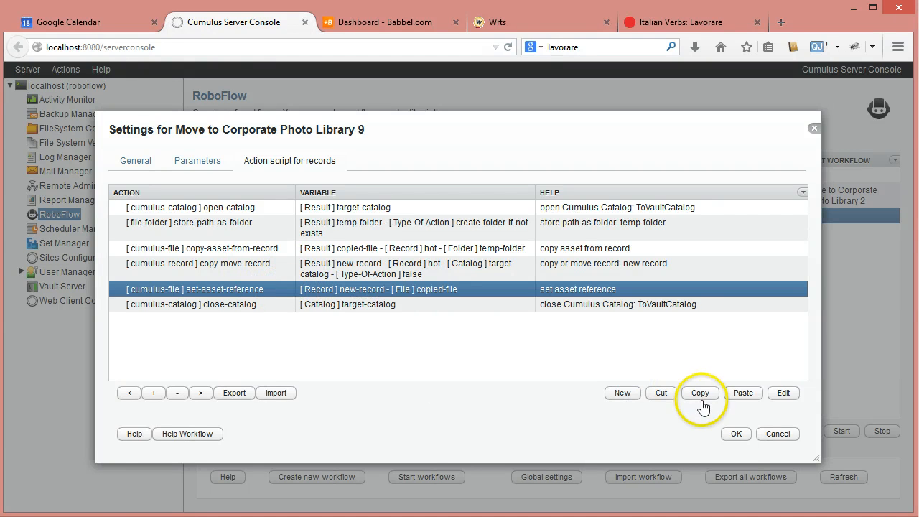
# Add a delete-file action from the file-folder category after the set-asset-reference action.
pyautogui.click(622, 399)
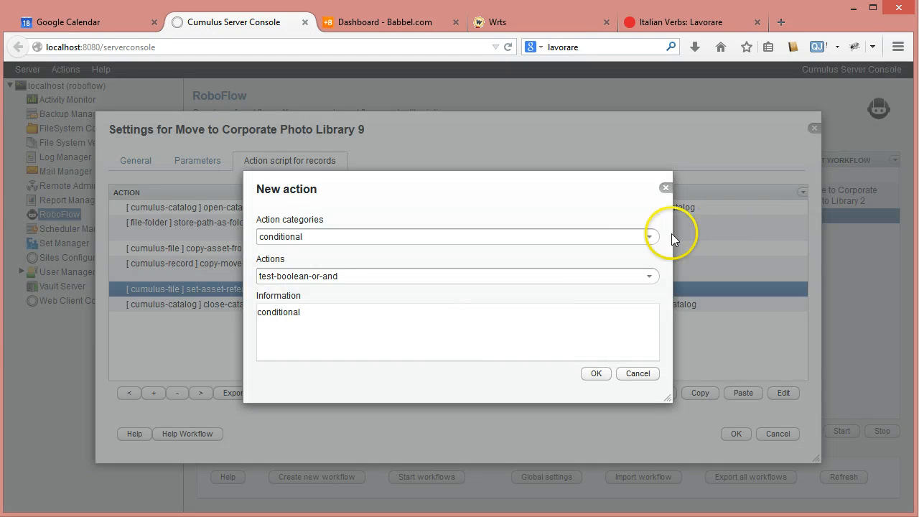
pyautogui.click(647, 237)
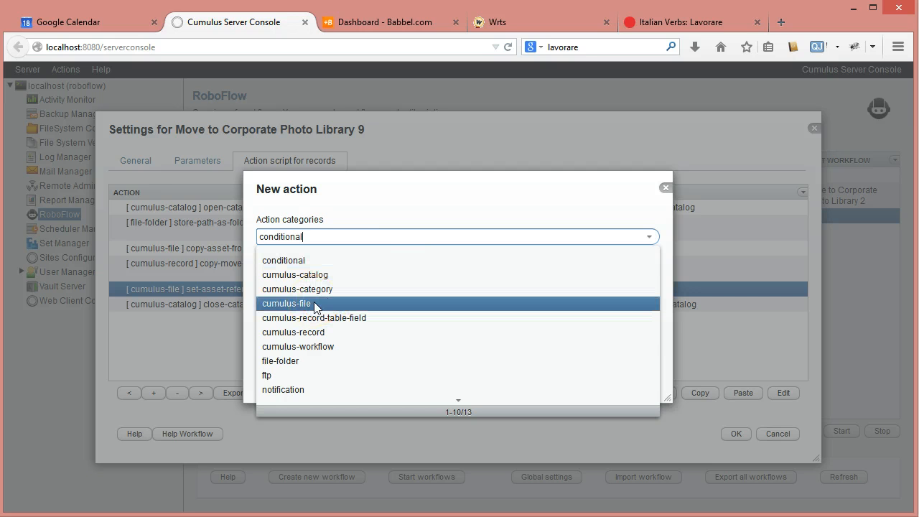
pyautogui.click(315, 333)
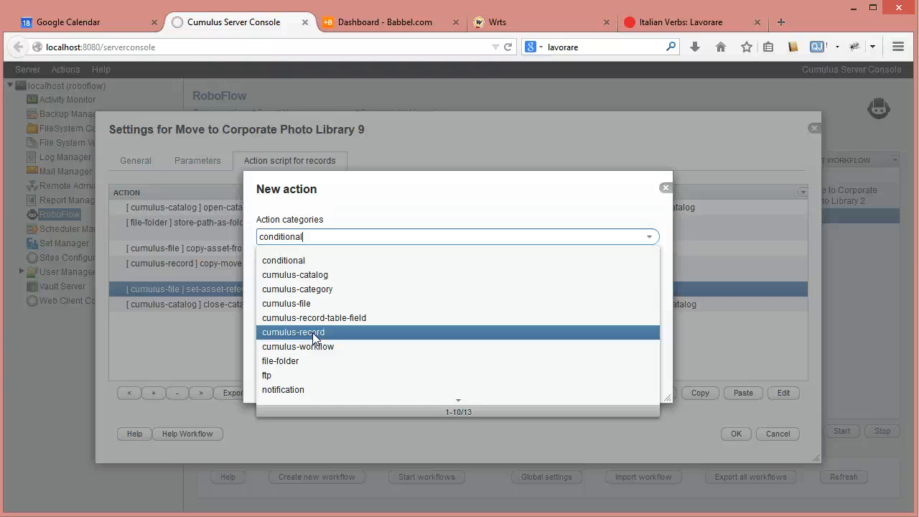
pyautogui.click(309, 362)
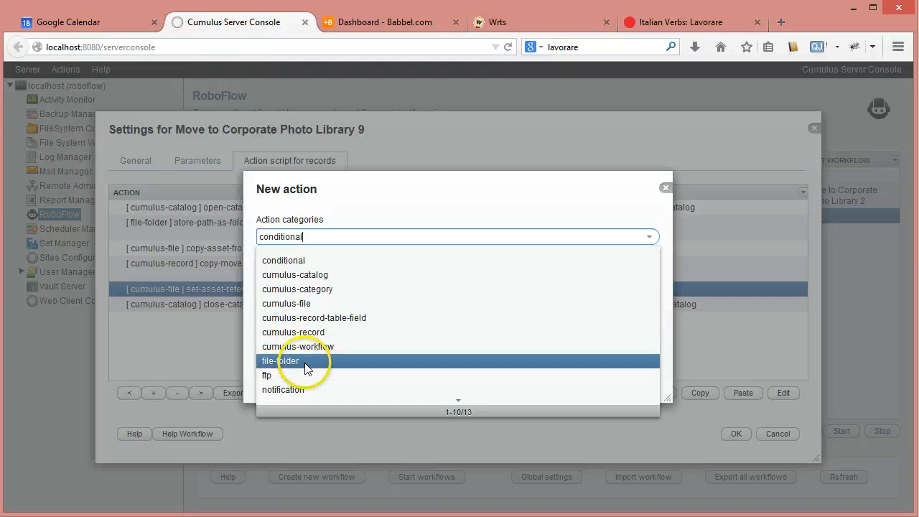
pyautogui.click(649, 275)
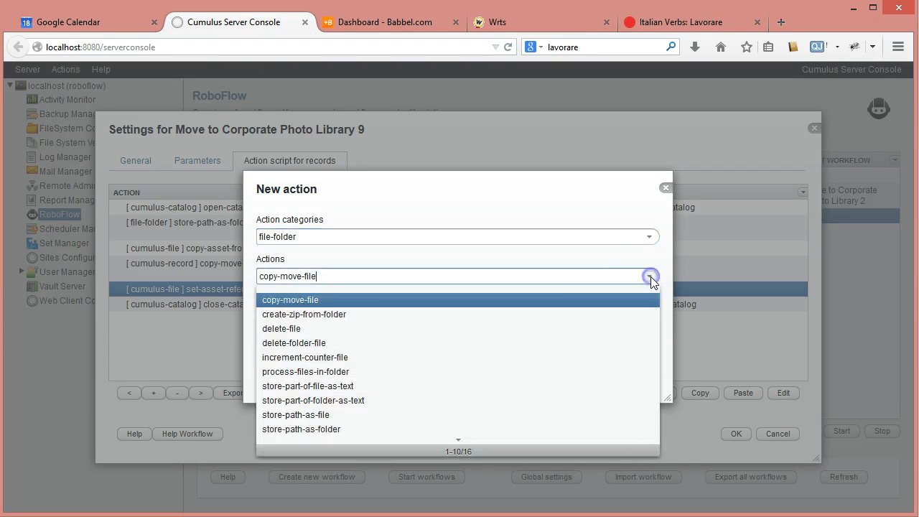
pyautogui.click(296, 328)
pyautogui.click(585, 380)
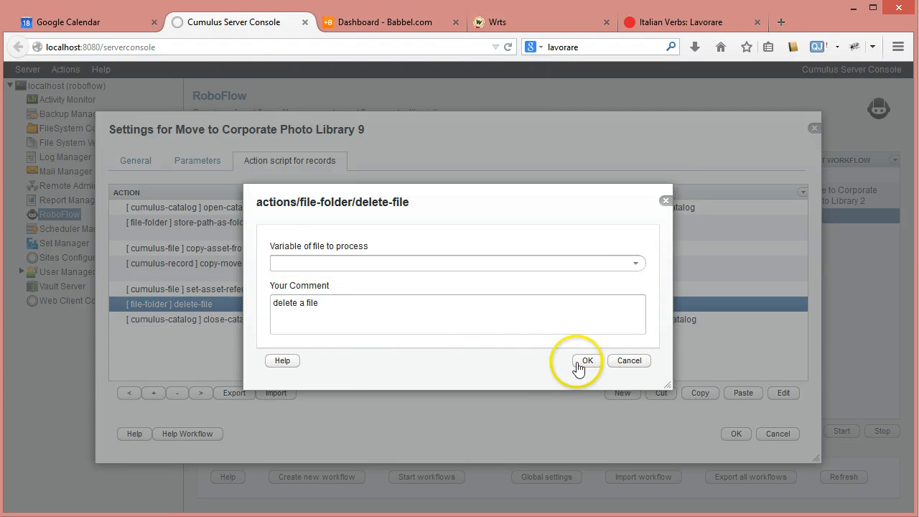
# Set the delete-file action's file variable to copied-file and save the Move to Corporate Photo Library 9 workflow.
pyautogui.click(636, 264)
pyautogui.click(357, 297)
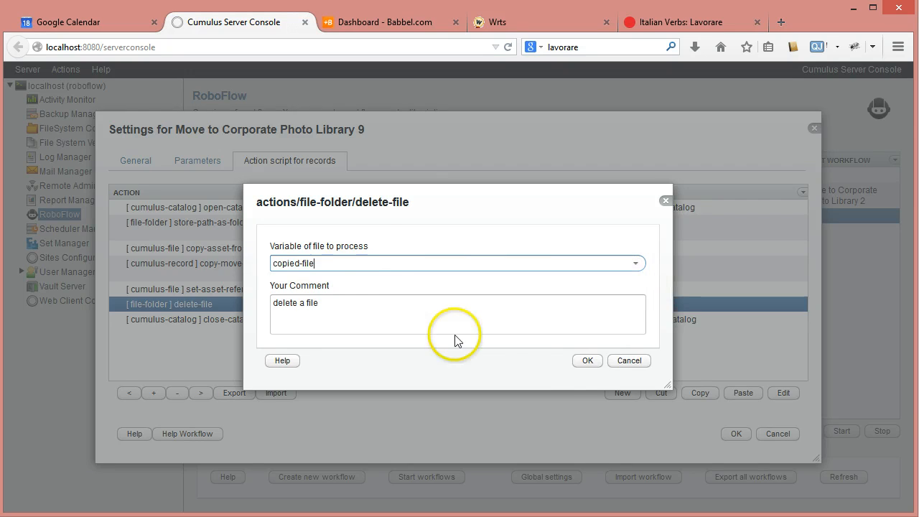
pyautogui.click(586, 361)
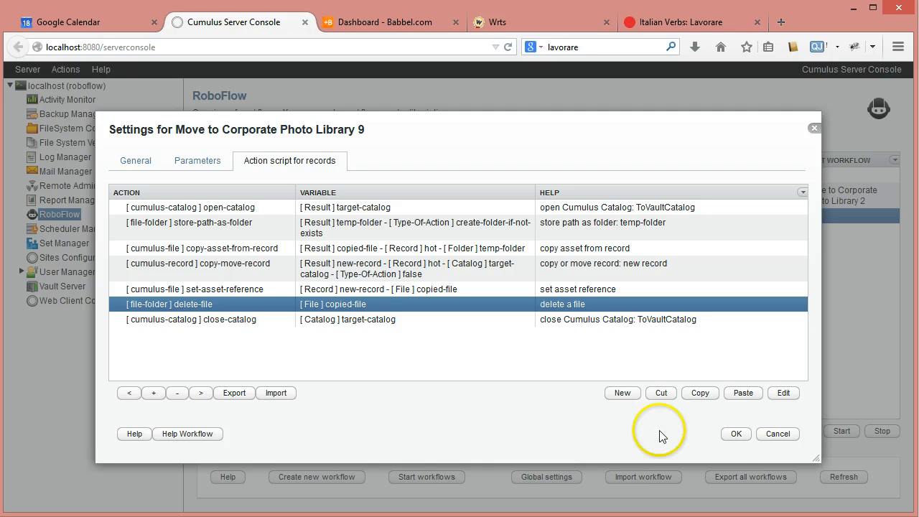
pyautogui.click(733, 434)
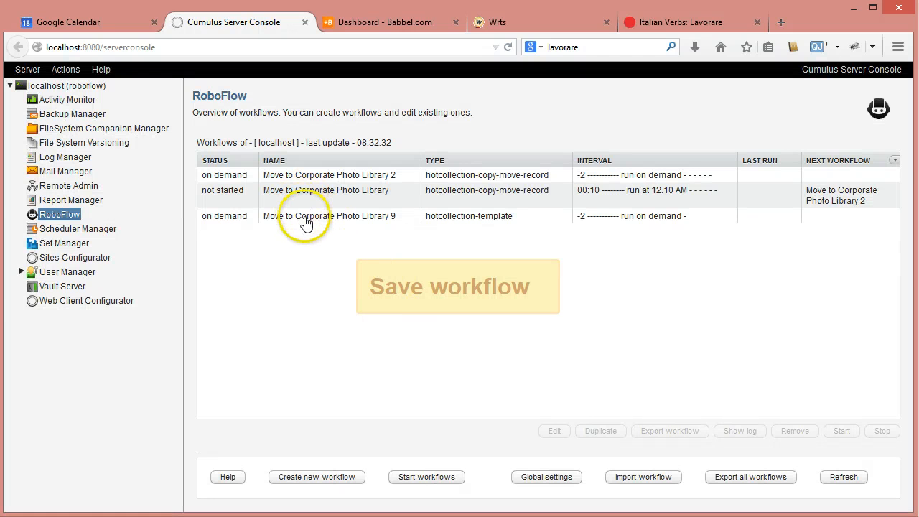
pyautogui.click(306, 217)
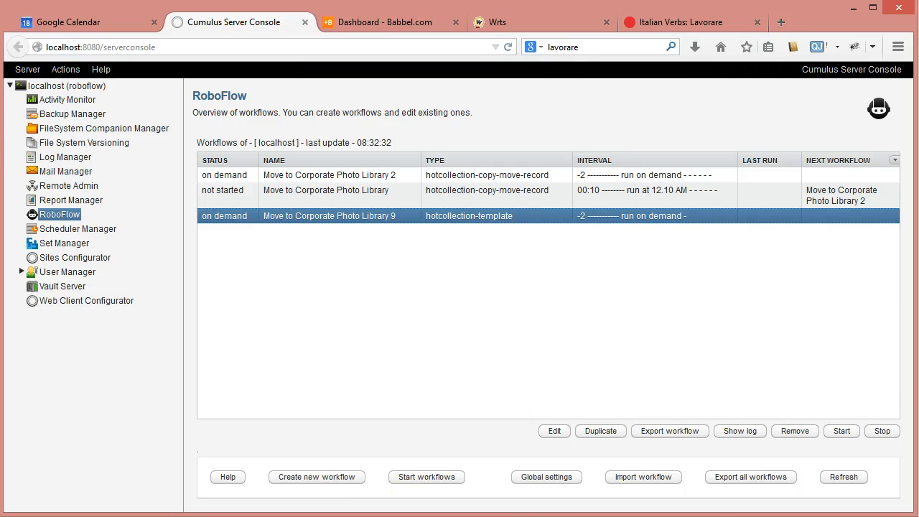
# Switch to the Cumulus client, close the find window and examine ToVaultCatalog's record fields and general settings in the catalog preferences.
pyautogui.click(424, 485)
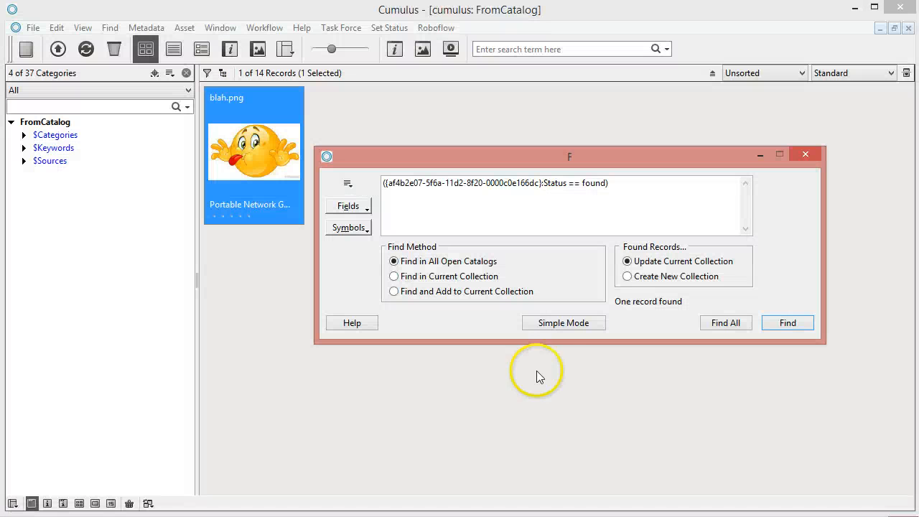
pyautogui.click(803, 156)
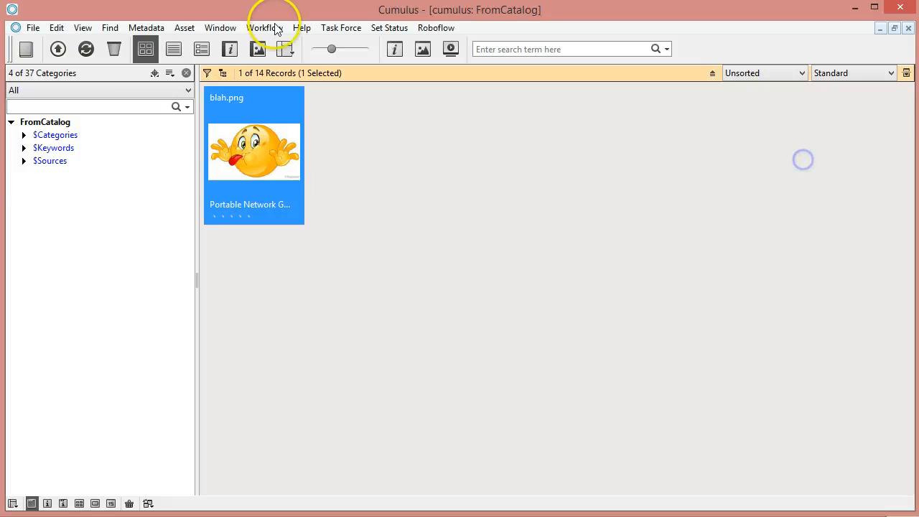
pyautogui.click(153, 73)
pyautogui.hotkey('ctrl', 'k')
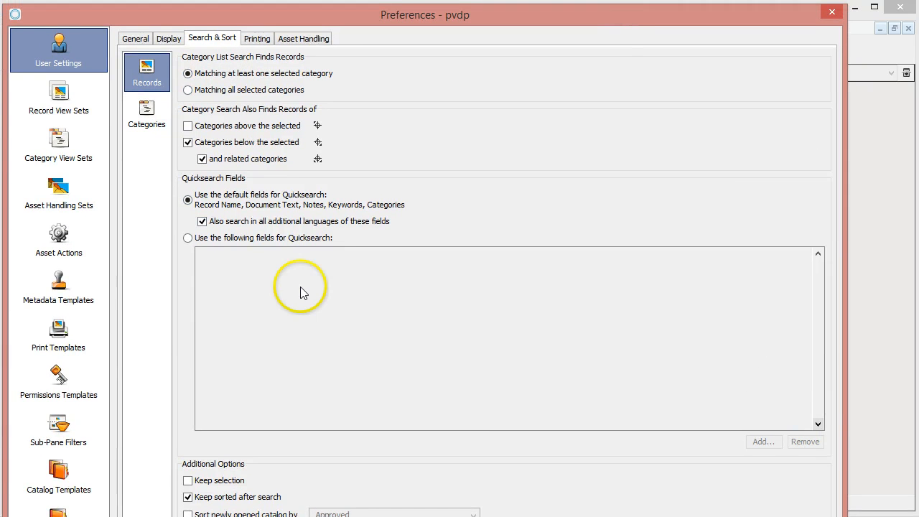
pyautogui.click(58, 511)
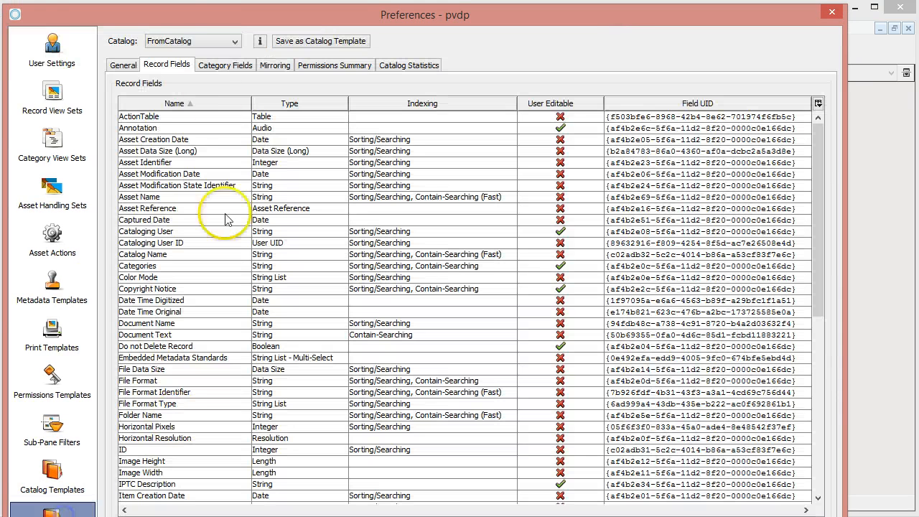
pyautogui.click(192, 41)
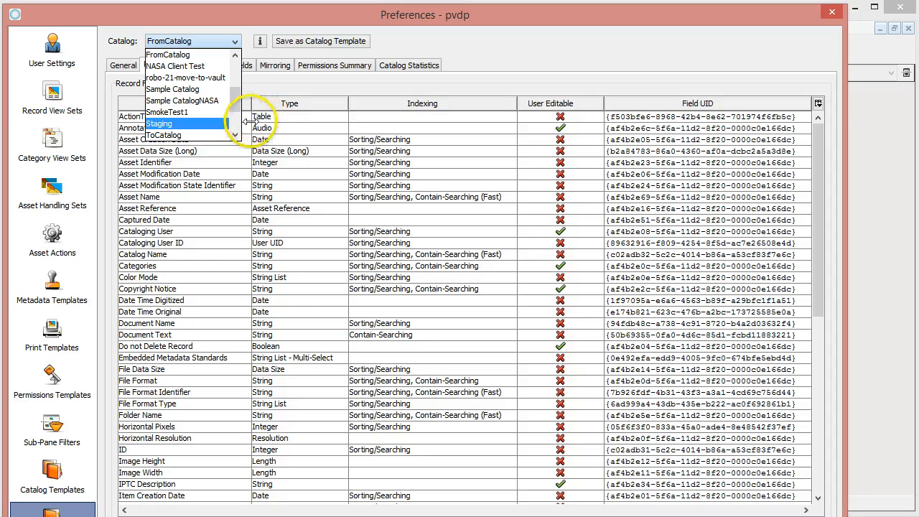
pyautogui.scroll(-2, 233, 87)
pyautogui.click(169, 91)
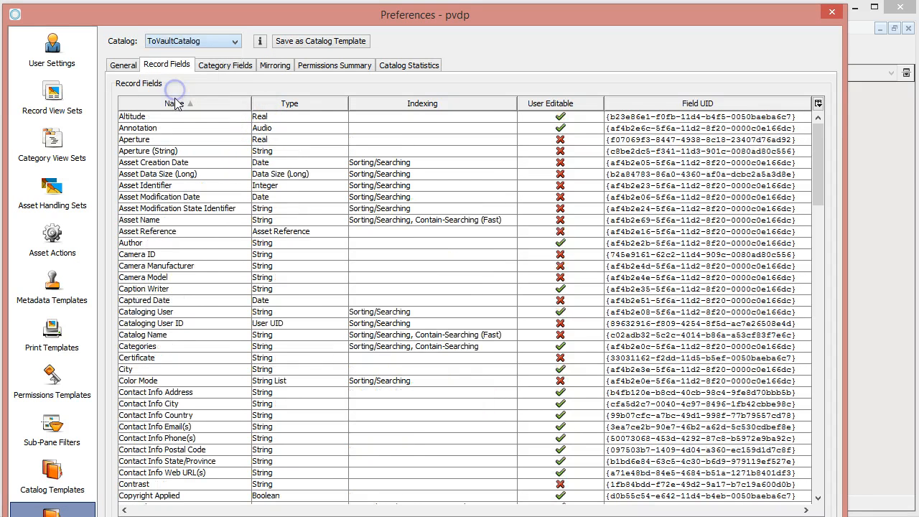
pyautogui.click(138, 369)
pyautogui.scroll(-3, 454, 291)
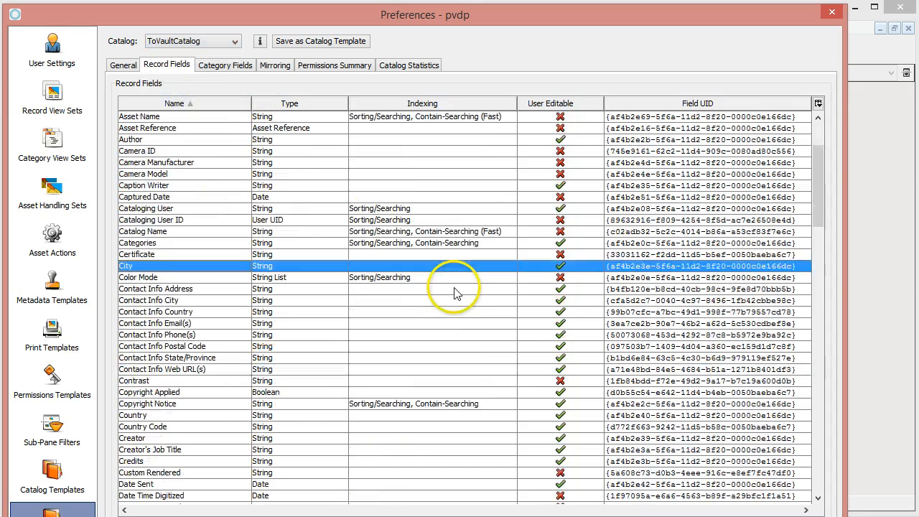
pyautogui.scroll(-3, 454, 291)
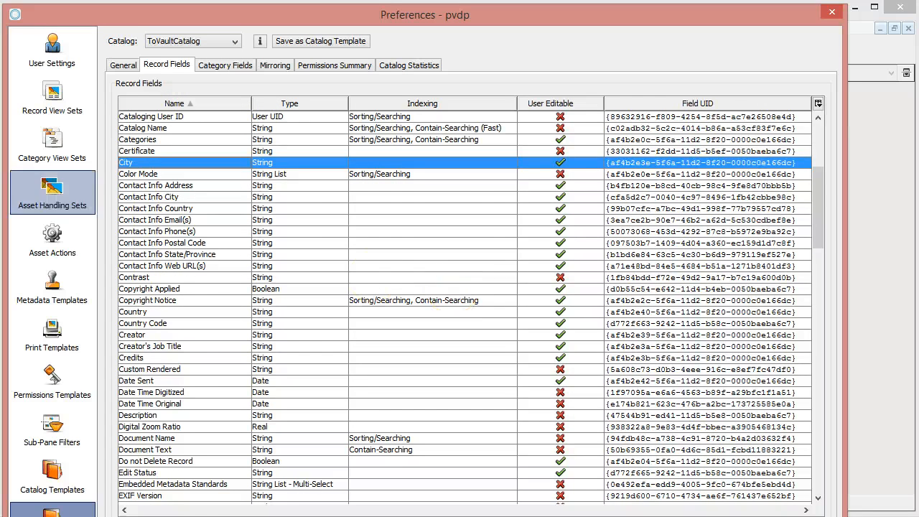
pyautogui.click(123, 65)
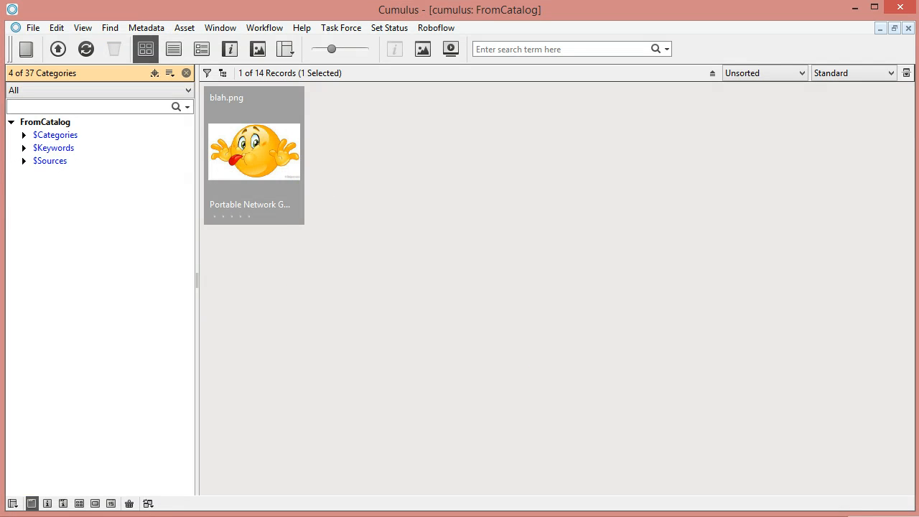
# Return to the server console, review the set-asset-reference action in Move to Corporate Photo Library 9's record script and confirm the workflow settings.
pyautogui.hotkey('alt', 'Tab')
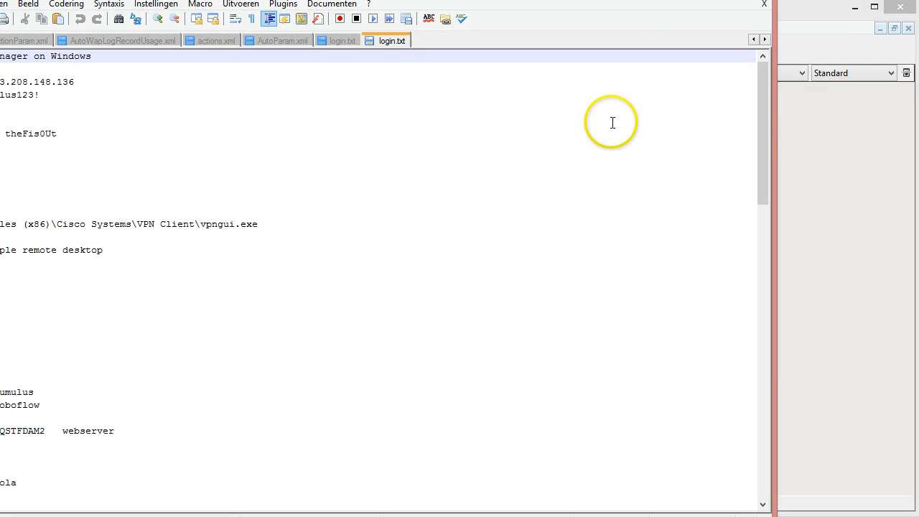
pyautogui.hotkey('alt', 'Tab')
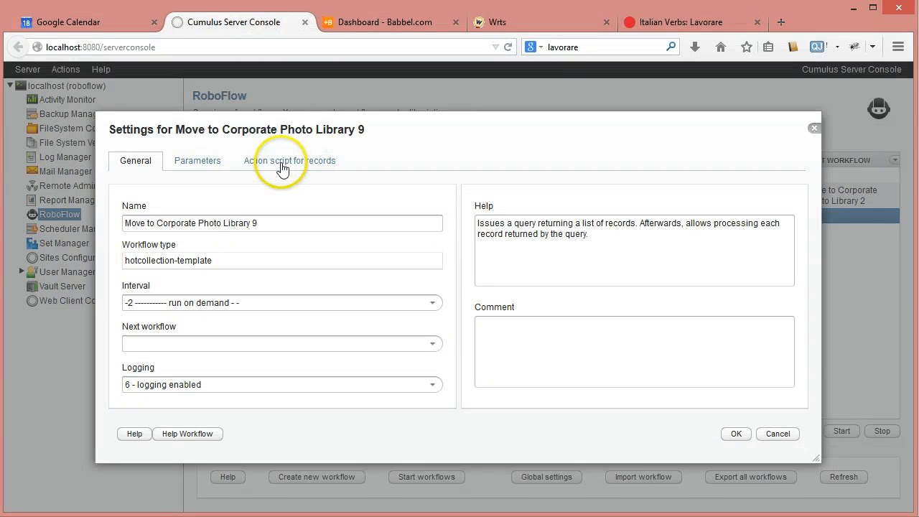
pyautogui.click(285, 162)
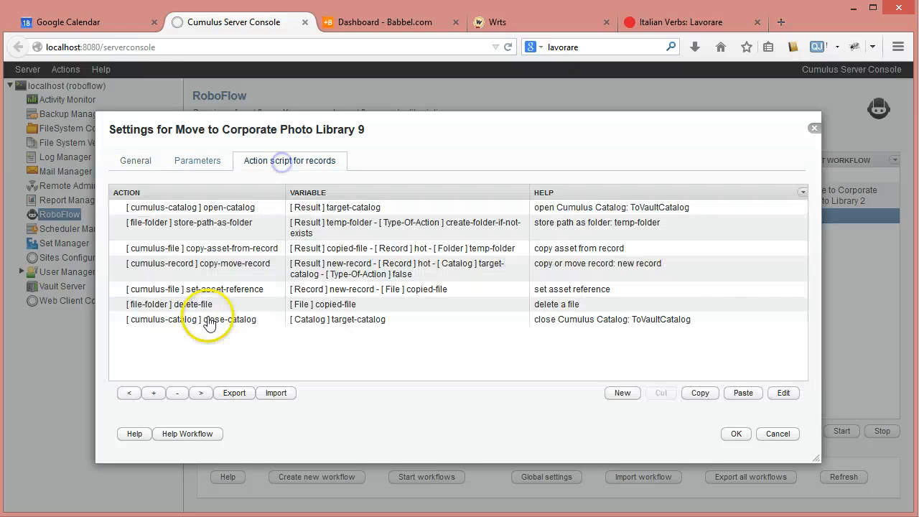
pyautogui.click(180, 290)
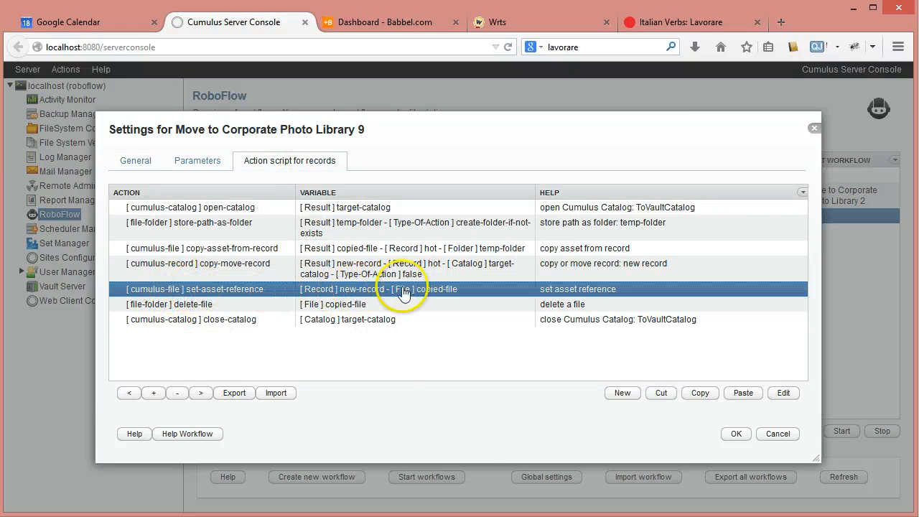
pyautogui.click(736, 434)
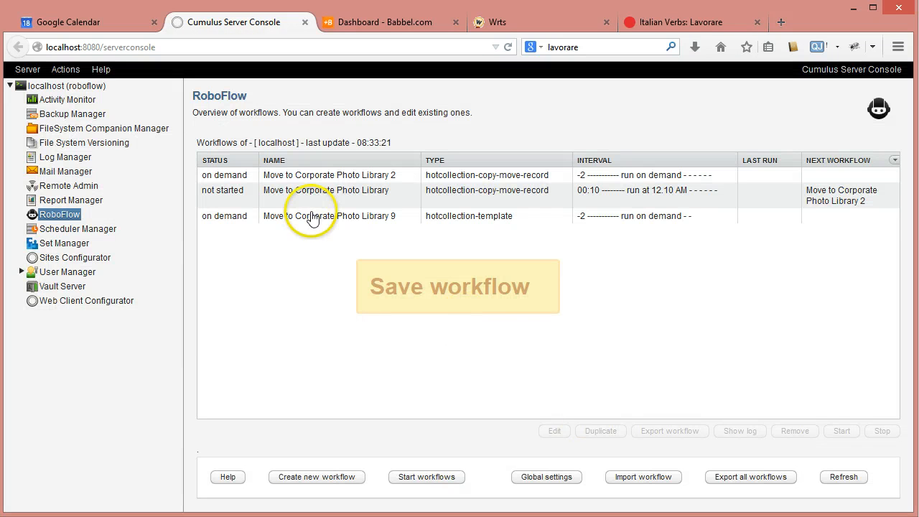
# Duplicate Move to Corporate Photo Library 9 as Move to Corporate Photo Library 92 and correct the copy's interval to -2 run on demand.
pyautogui.click(321, 216)
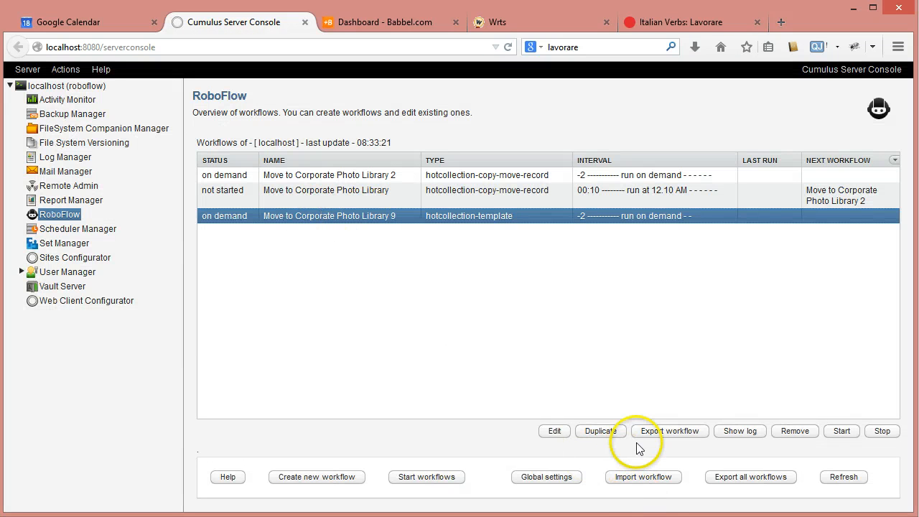
pyautogui.click(611, 432)
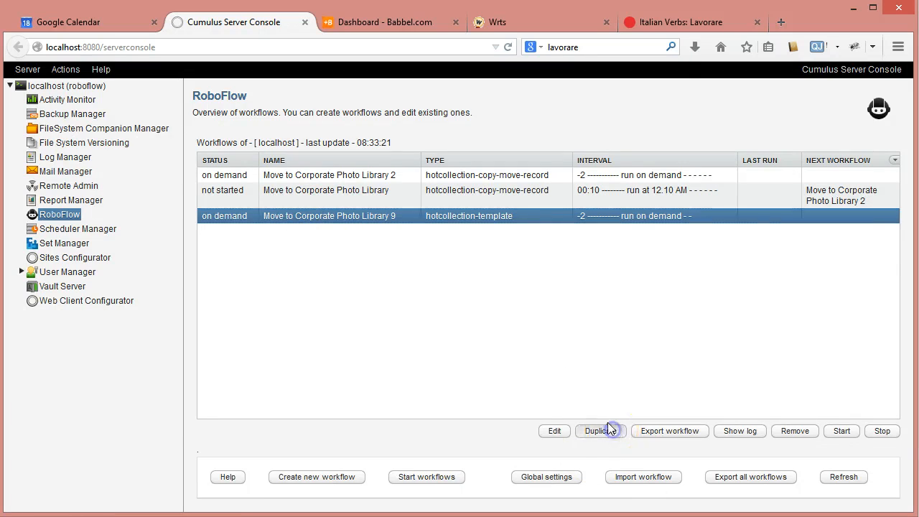
pyautogui.click(442, 218)
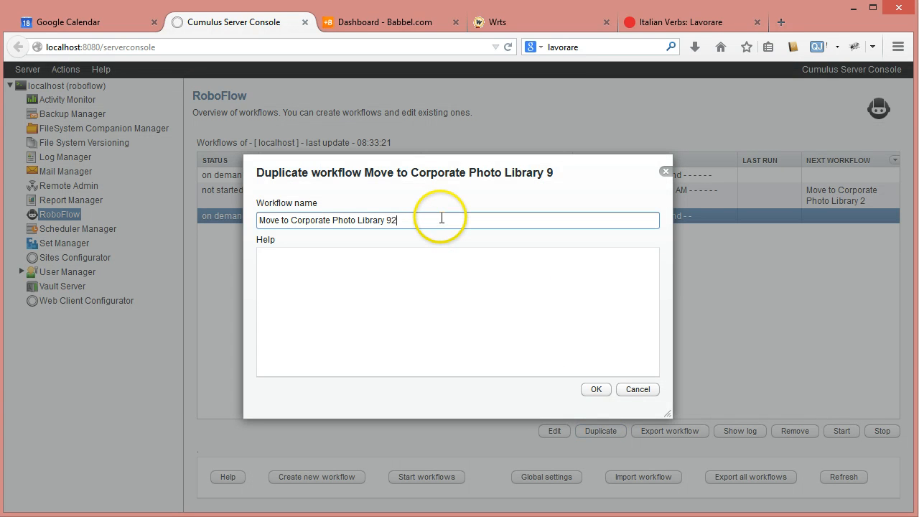
pyautogui.click(602, 389)
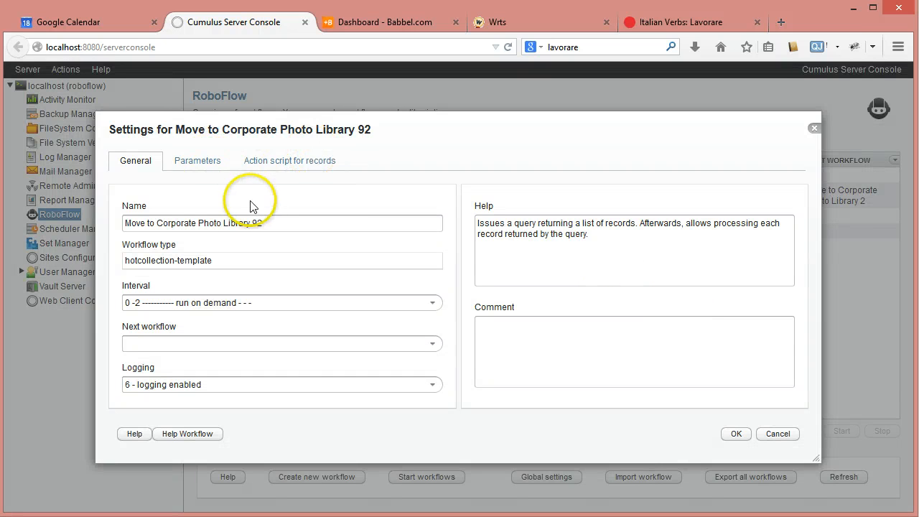
pyautogui.click(131, 304)
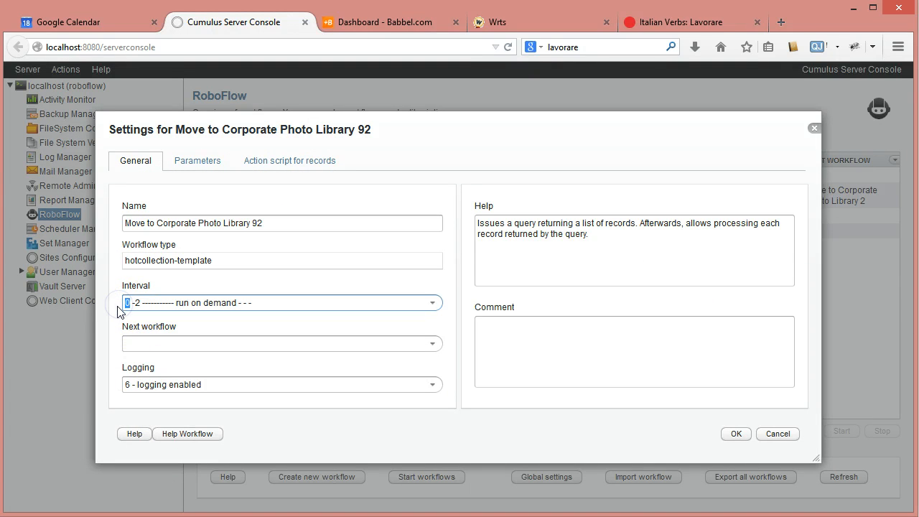
pyautogui.press('BackSpace')
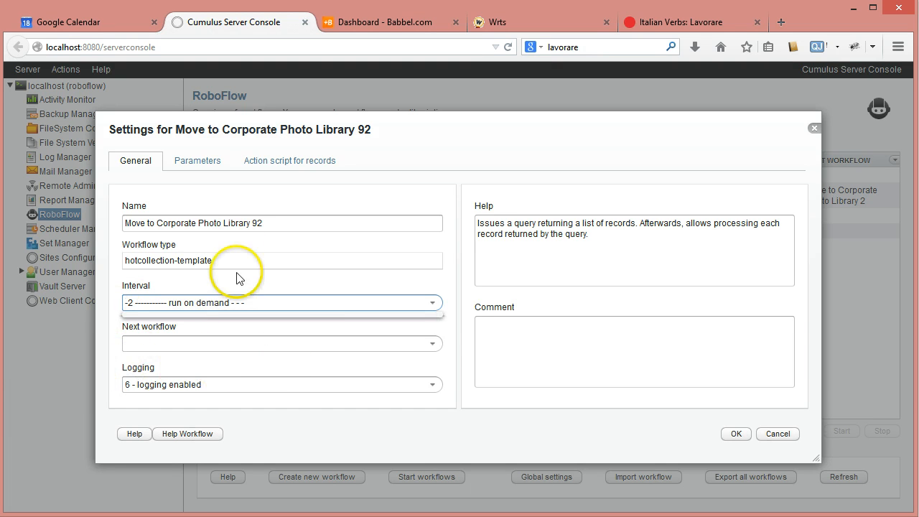
# Cut the store-path-as-folder, copy-asset-from-record, set-asset-reference and delete-file actions from the record script of Move to Corporate Photo Library 92.
pyautogui.click(223, 164)
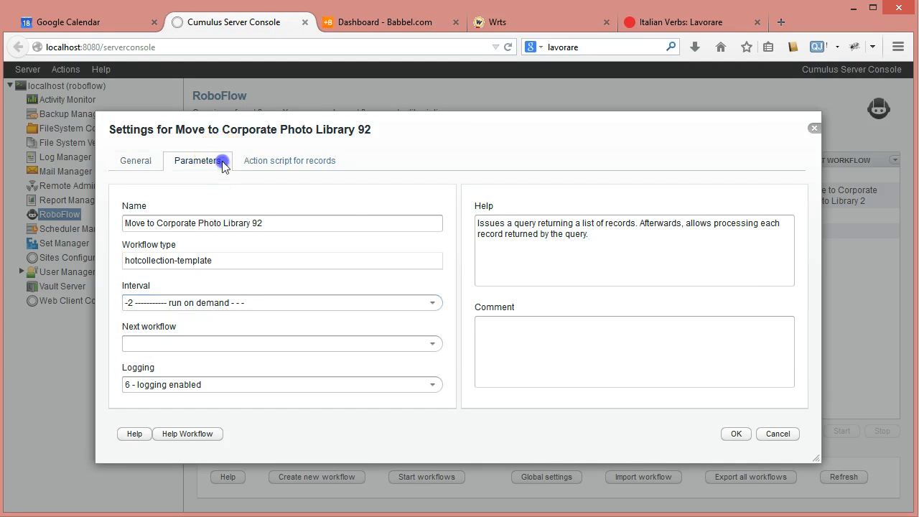
pyautogui.click(297, 164)
pyautogui.click(257, 207)
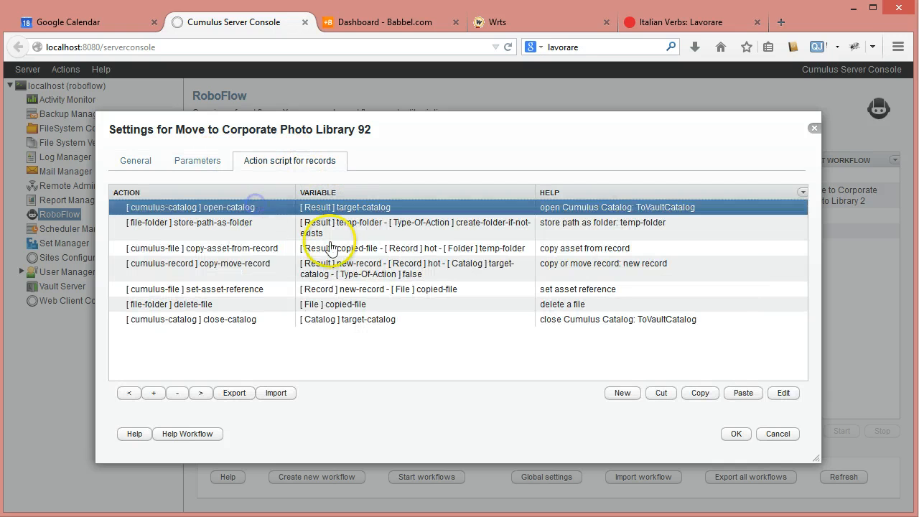
pyautogui.click(234, 227)
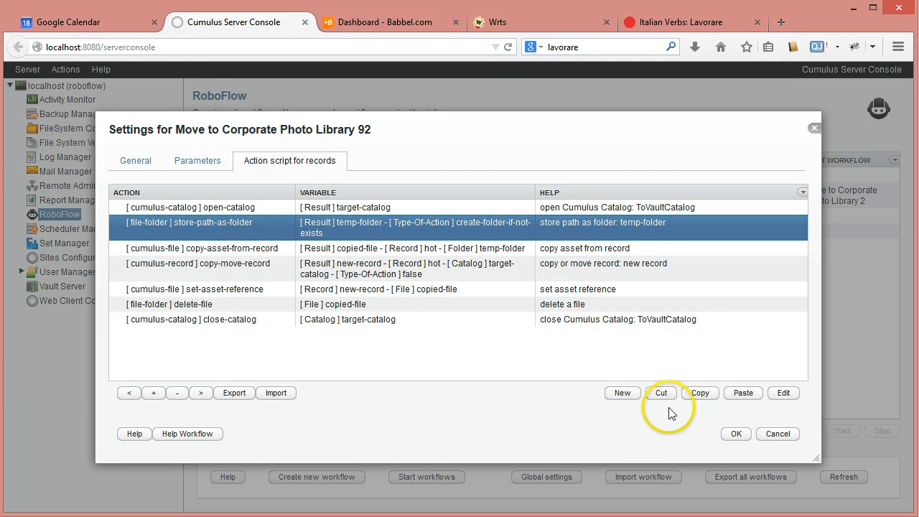
pyautogui.keyDown('shift'); pyautogui.click(273, 247); pyautogui.keyUp('shift')
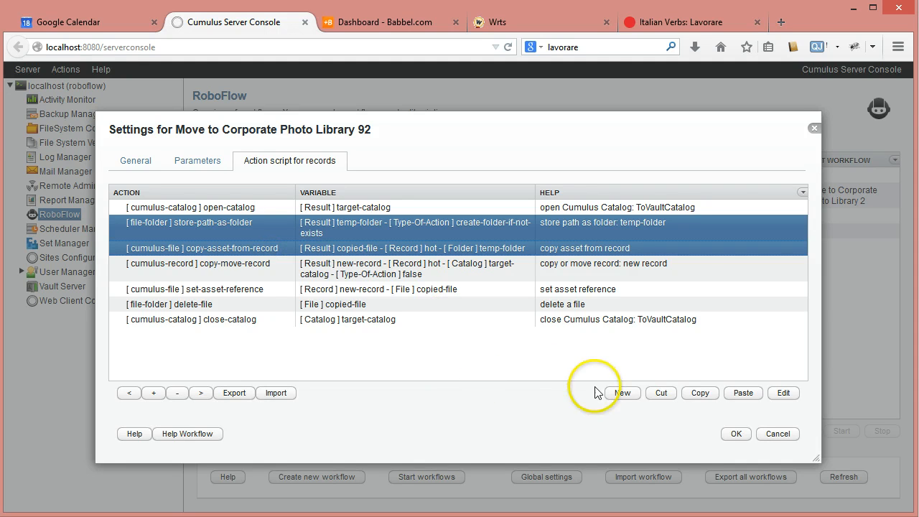
pyautogui.keyDown('ctrl'); pyautogui.click(214, 289); pyautogui.keyUp('ctrl')
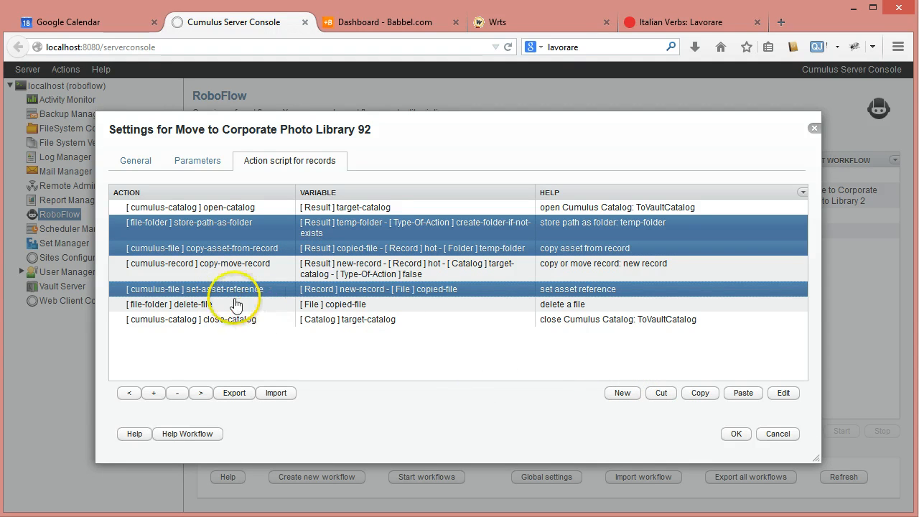
pyautogui.keyDown('ctrl'); pyautogui.click(235, 309); pyautogui.keyUp('ctrl')
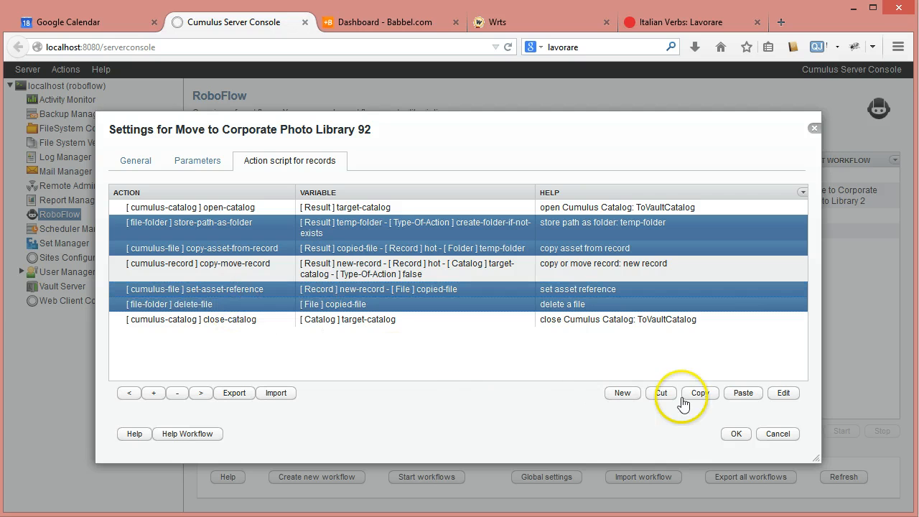
pyautogui.click(661, 393)
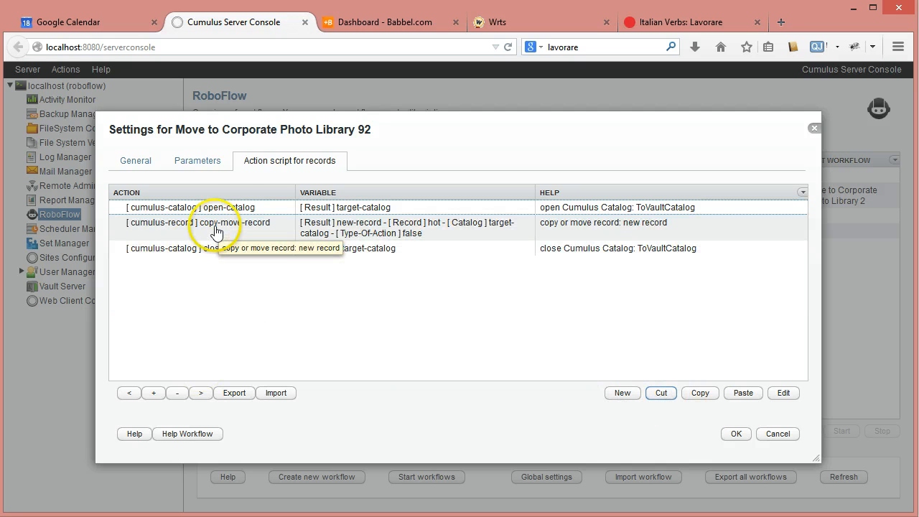
# Add a copy-asset-from-record-to-vault-record action from the cumulus-record category after the open-catalog action.
pyautogui.click(216, 231)
pyautogui.click(232, 208)
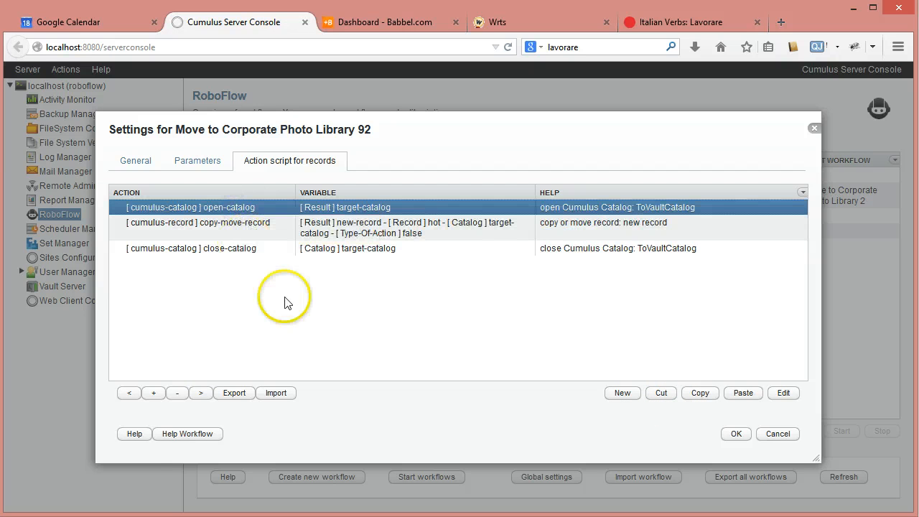
pyautogui.click(622, 393)
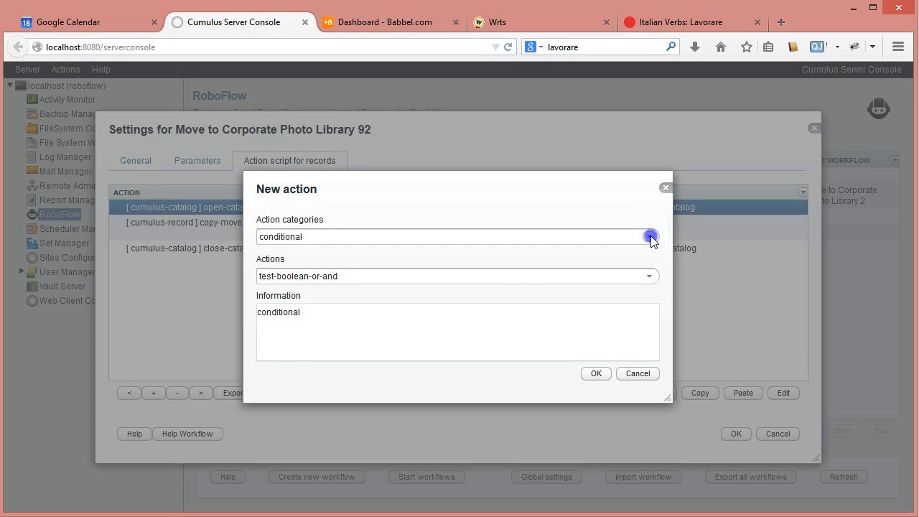
pyautogui.click(650, 237)
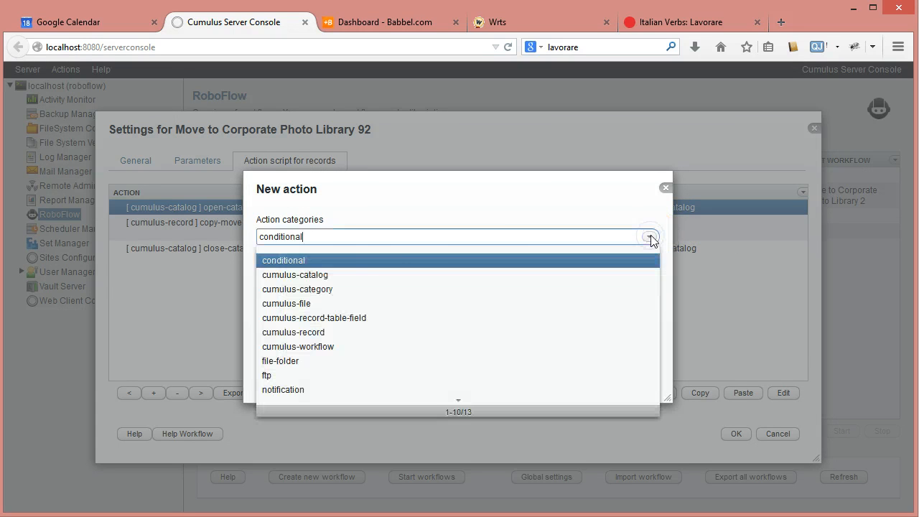
pyautogui.click(321, 335)
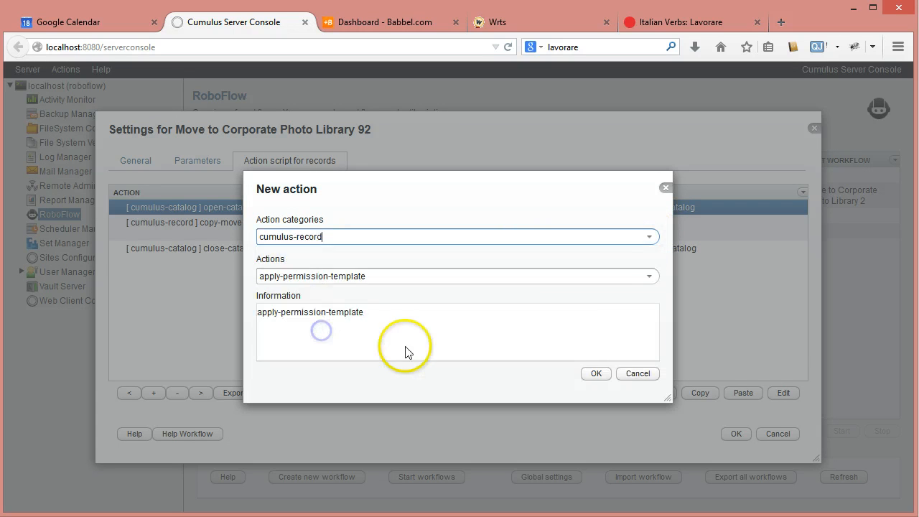
pyautogui.click(652, 276)
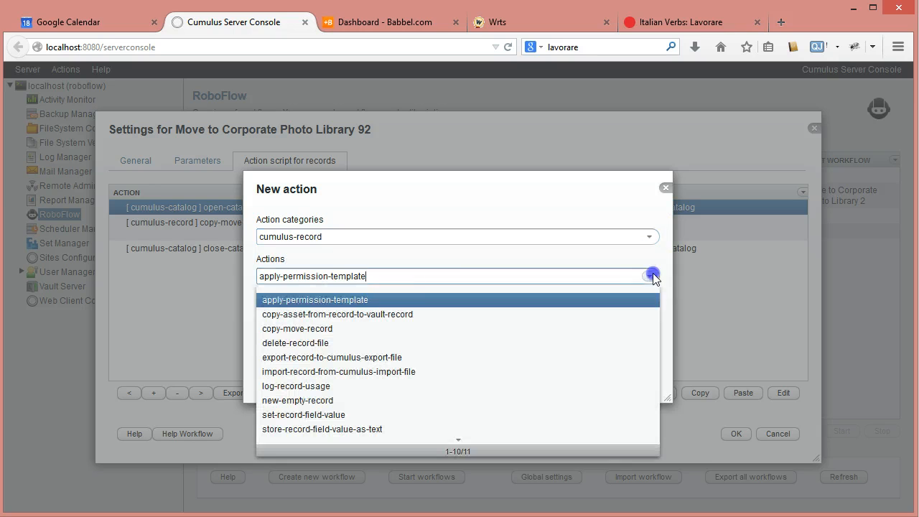
pyautogui.click(361, 316)
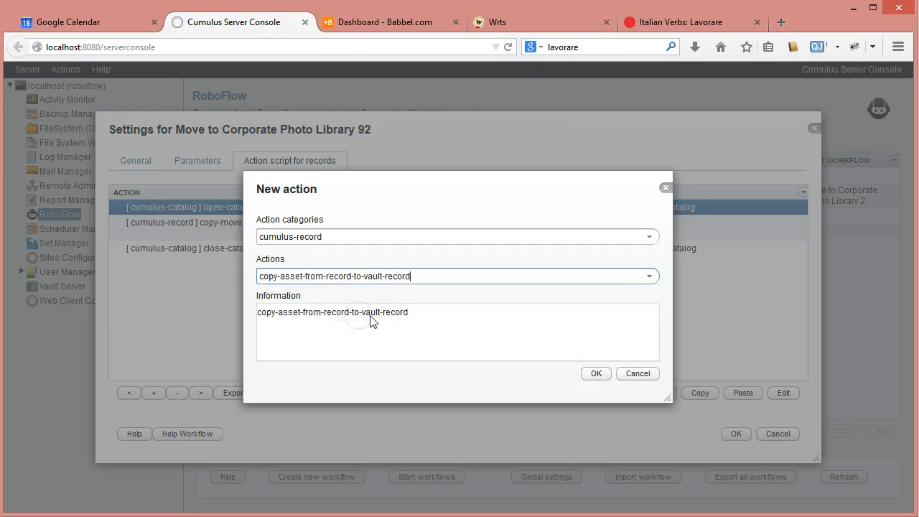
pyautogui.click(599, 375)
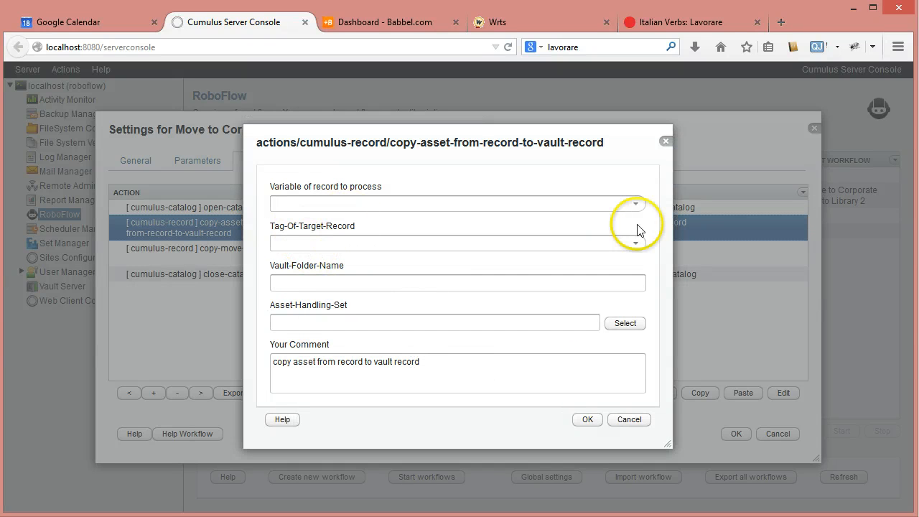
pyautogui.click(636, 204)
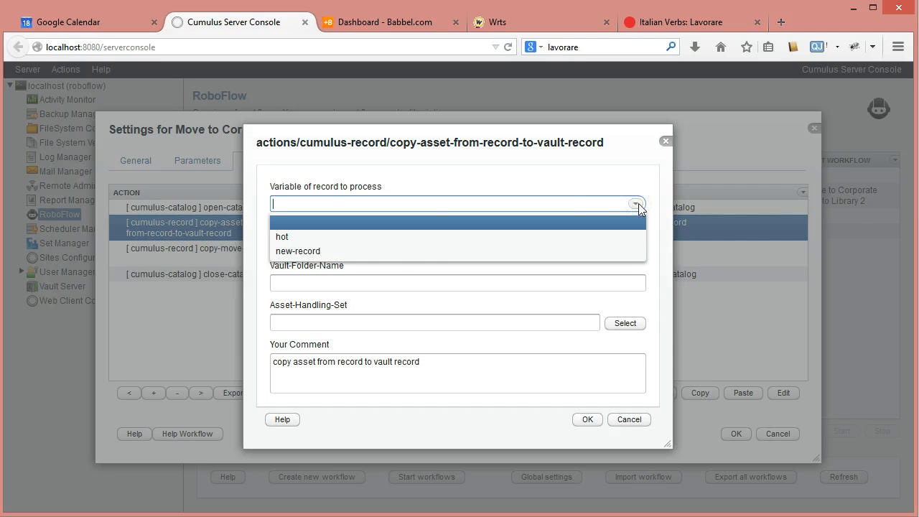
pyautogui.click(345, 251)
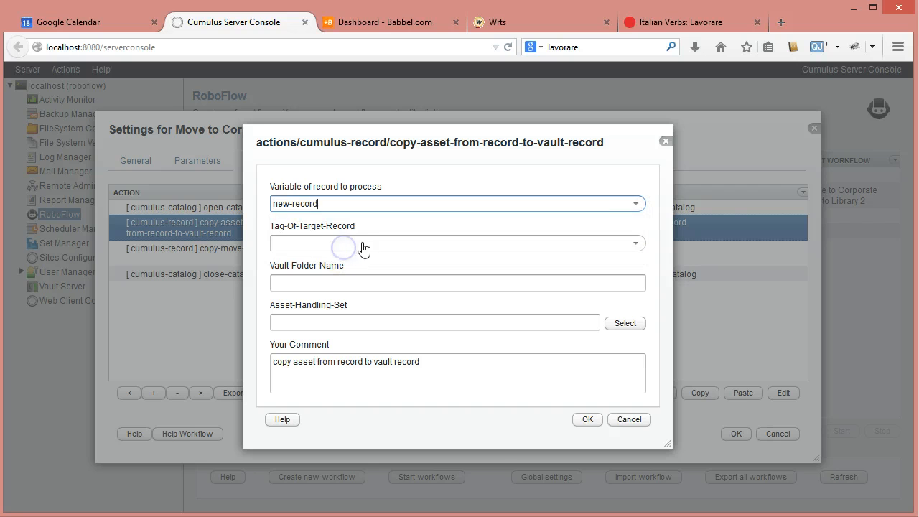
pyautogui.click(635, 204)
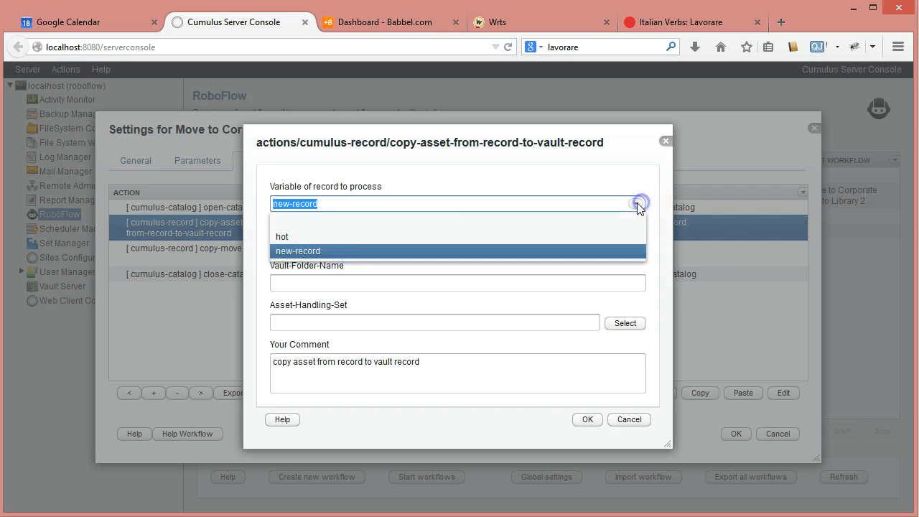
pyautogui.click(328, 229)
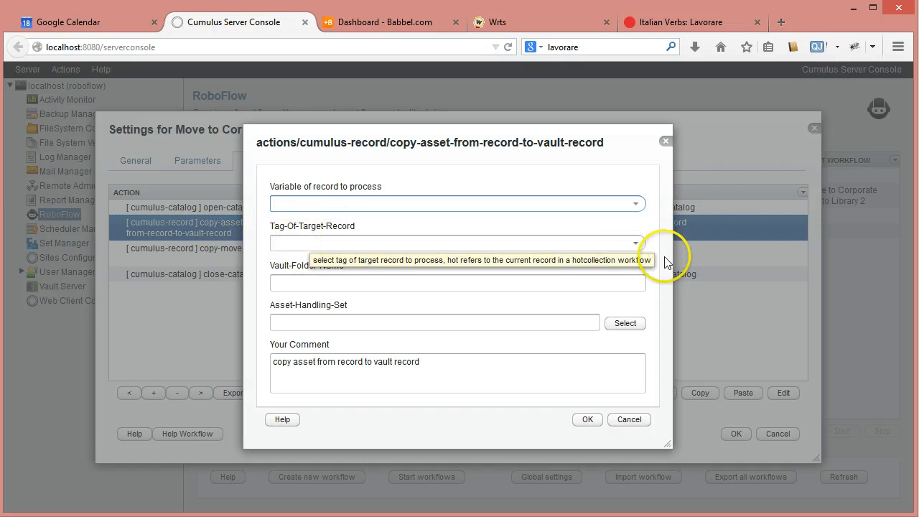
# Configure the copy-asset-from-record-to-vault-record action with hot as record to process, new-record as target record and Standard as asset handling set.
pyautogui.click(636, 244)
pyautogui.click(304, 289)
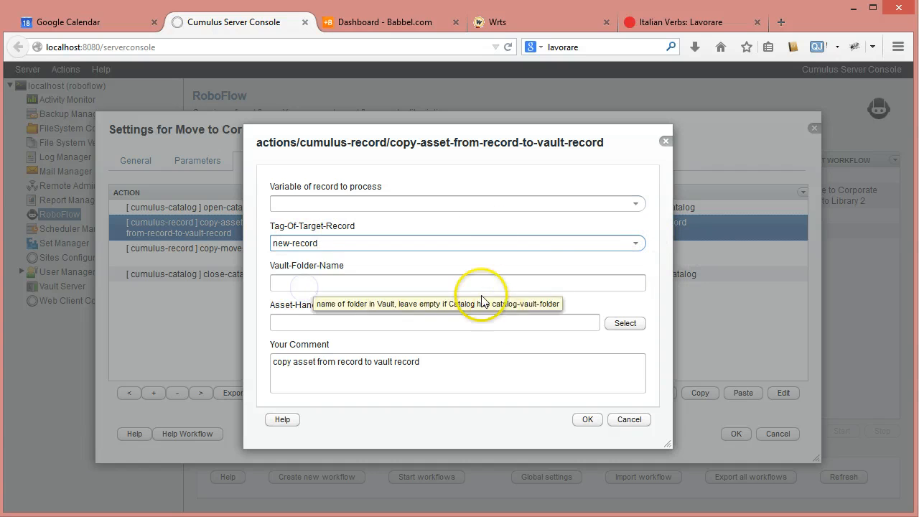
pyautogui.click(635, 204)
pyautogui.click(288, 236)
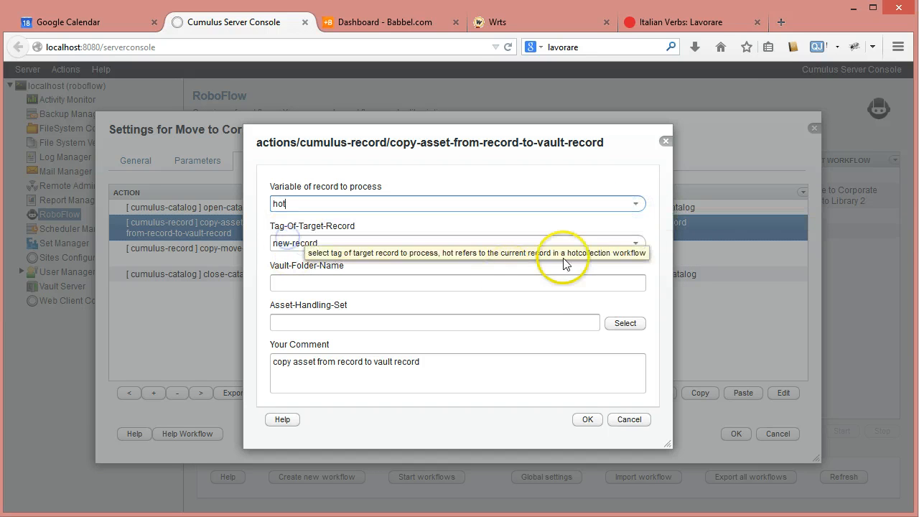
pyautogui.click(284, 283)
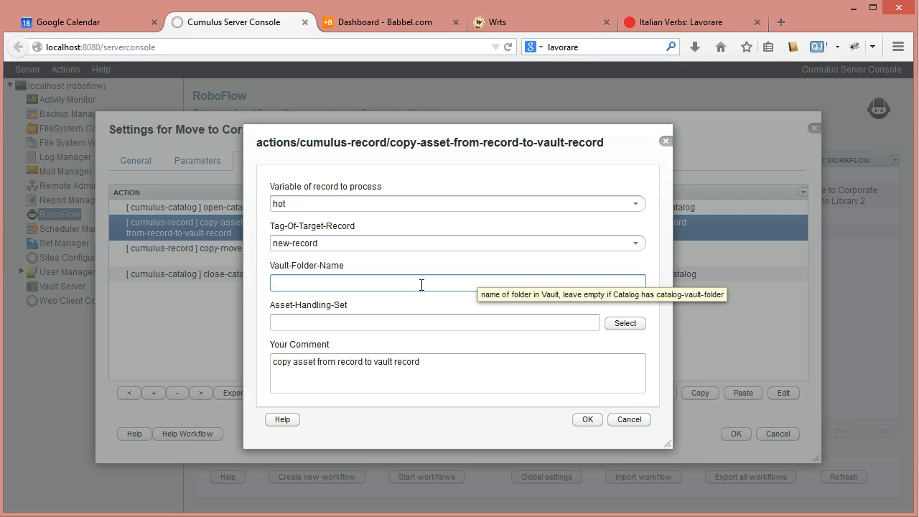
pyautogui.click(380, 324)
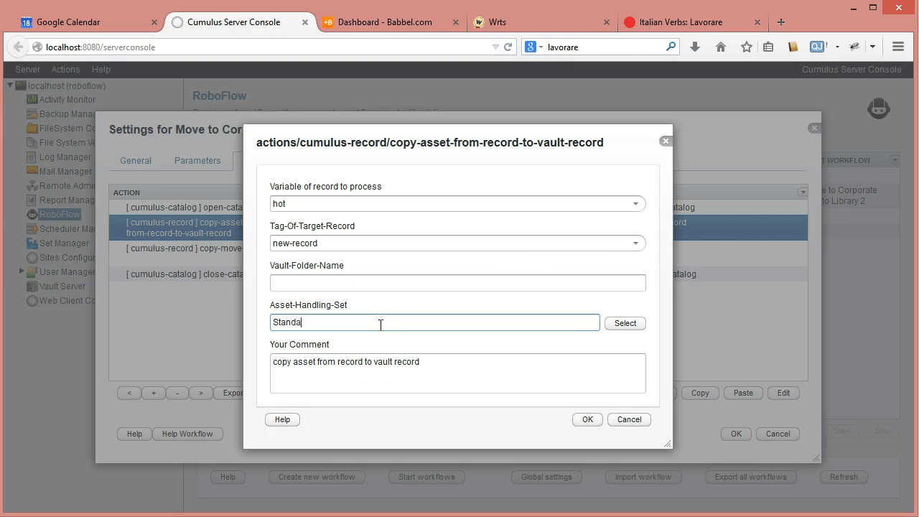
pyautogui.click(453, 370)
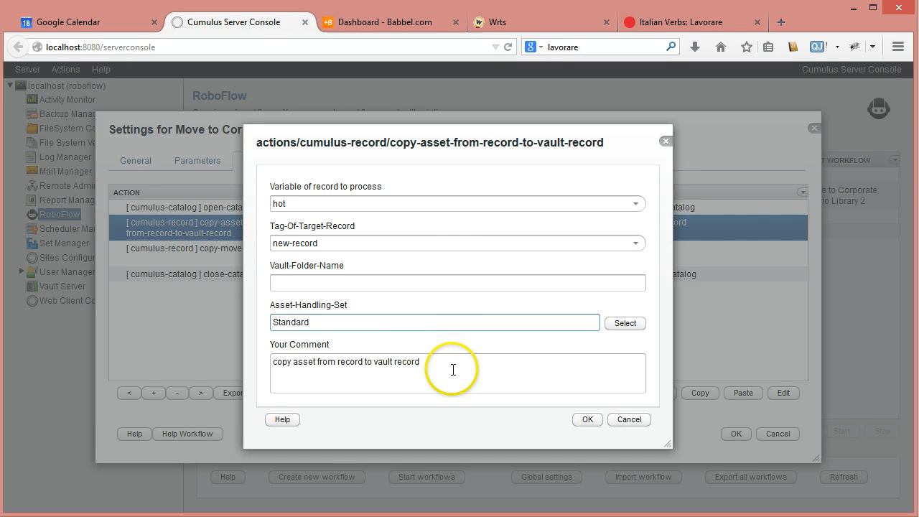
pyautogui.click(591, 422)
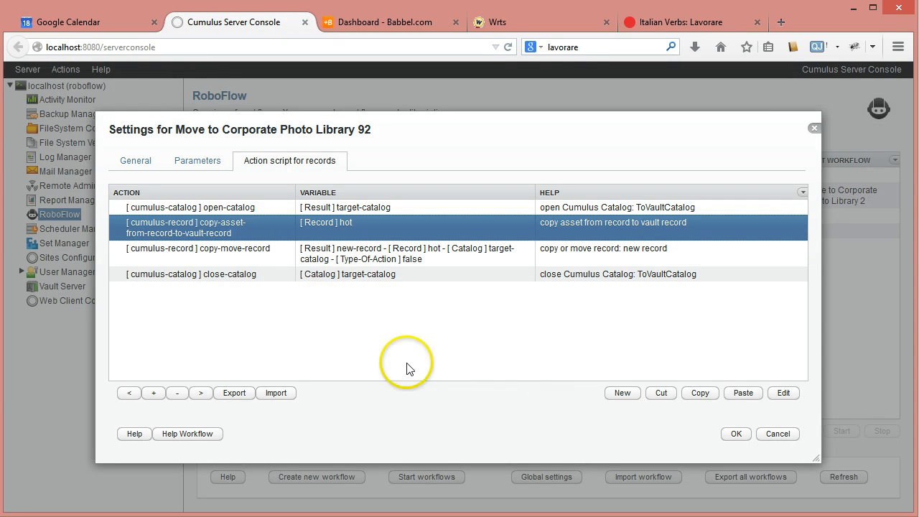
# Move the copy-move-record action directly after the open-catalog action, ahead of the copy-asset-from-record-to-vault-record action.
pyautogui.click(227, 257)
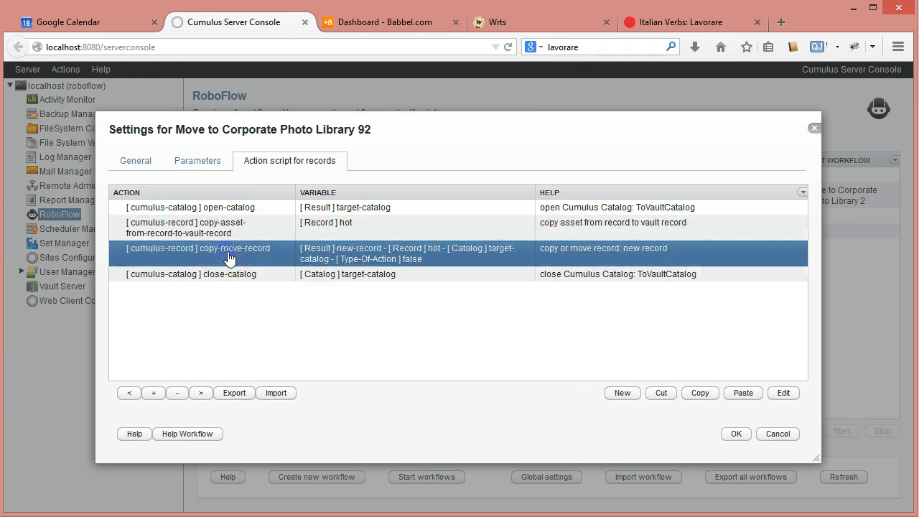
pyautogui.click(660, 395)
pyautogui.click(240, 207)
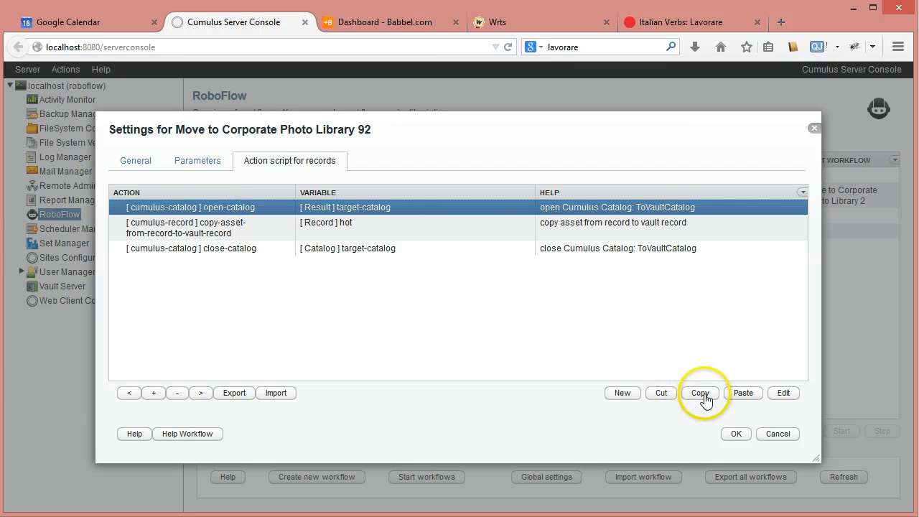
pyautogui.click(733, 394)
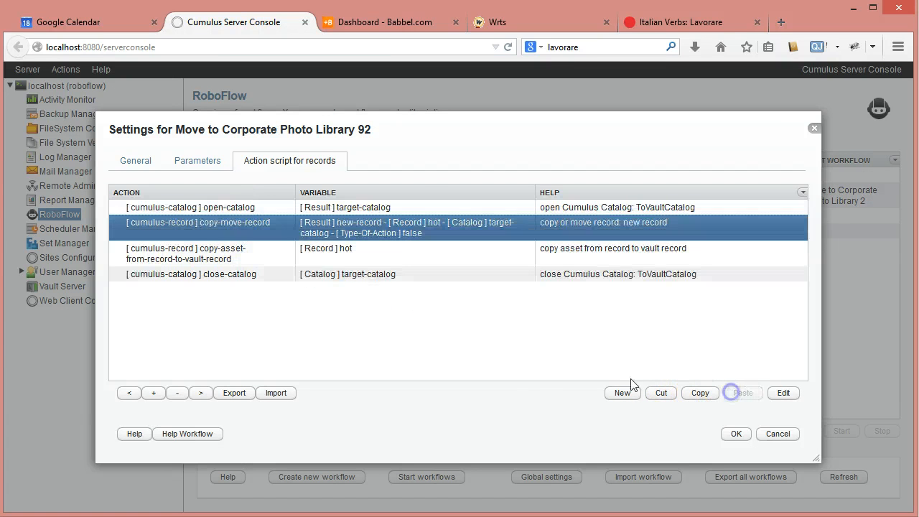
# Review the settings of the copy-move-record and copy-asset-from-record-to-vault-record actions in the record script.
pyautogui.doubleClick(229, 229)
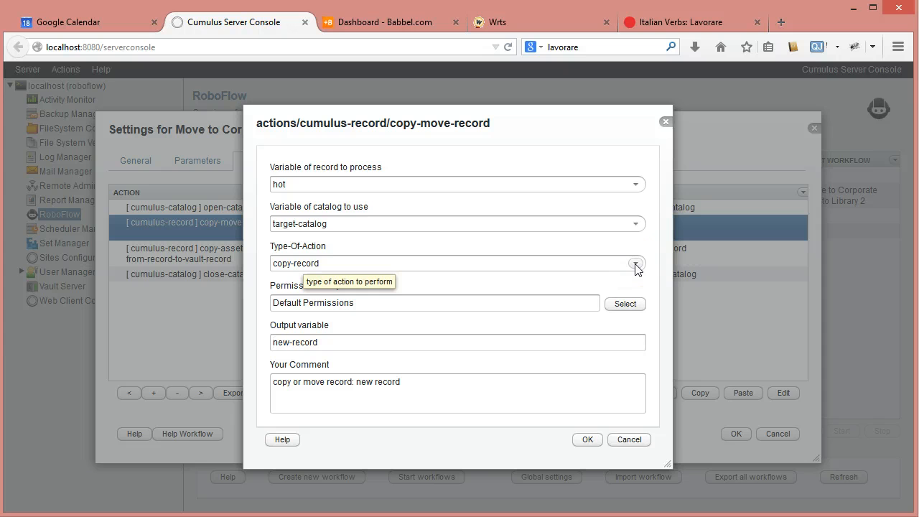
pyautogui.click(588, 441)
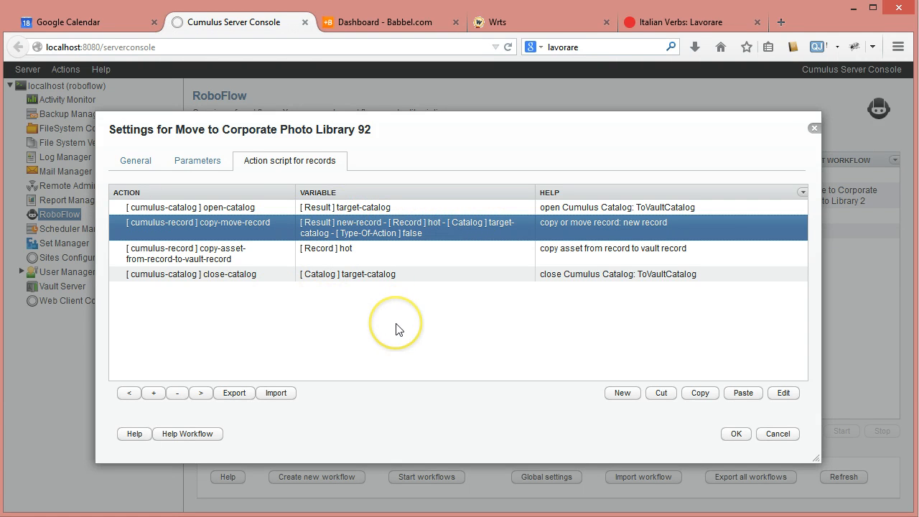
pyautogui.click(257, 253)
pyautogui.click(271, 223)
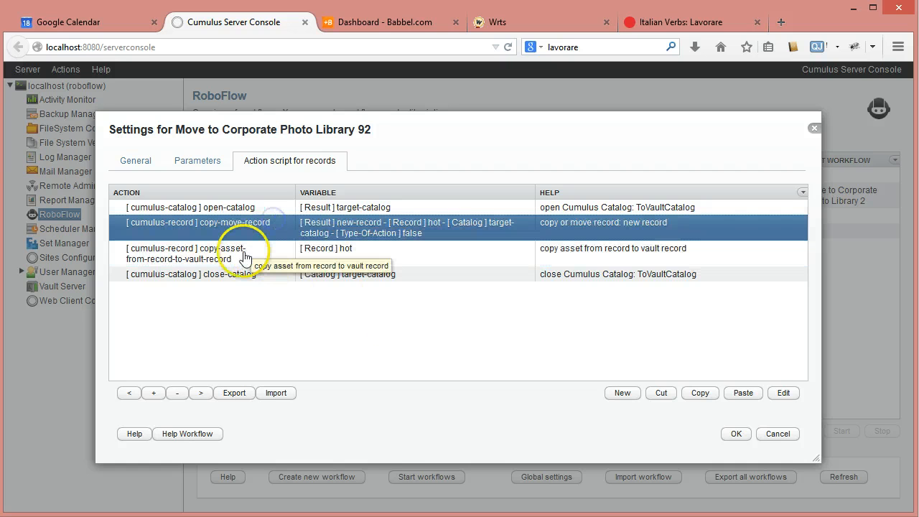
pyautogui.click(244, 257)
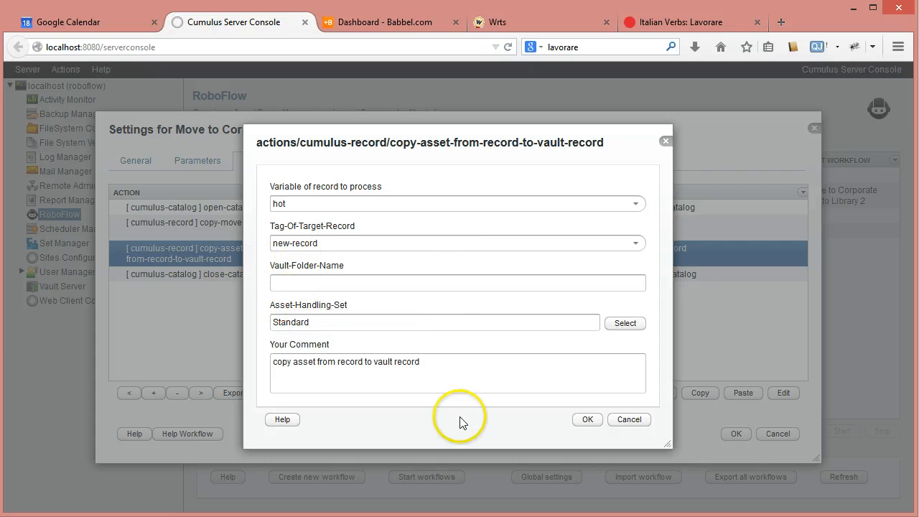
pyautogui.click(588, 420)
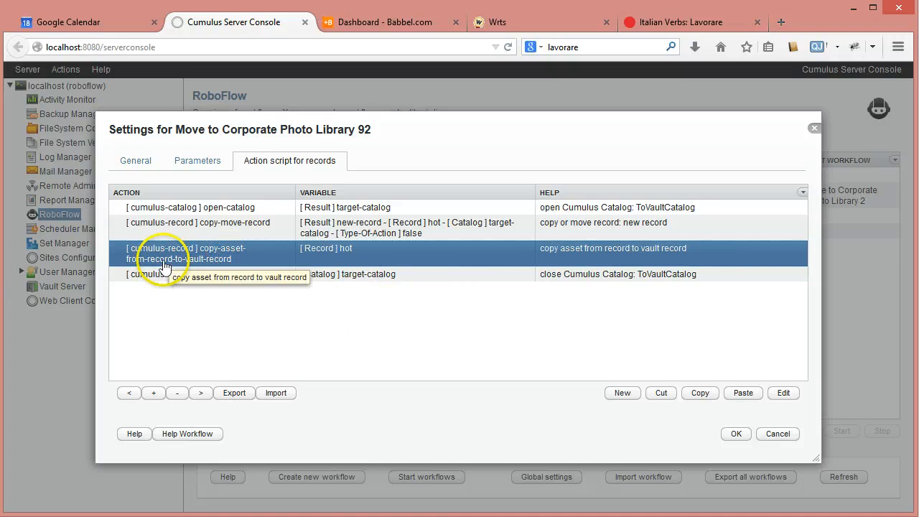
# Add a delete-record-file action from the cumulus-record category after the copy-asset-from-record-to-vault-record action.
pyautogui.click(624, 394)
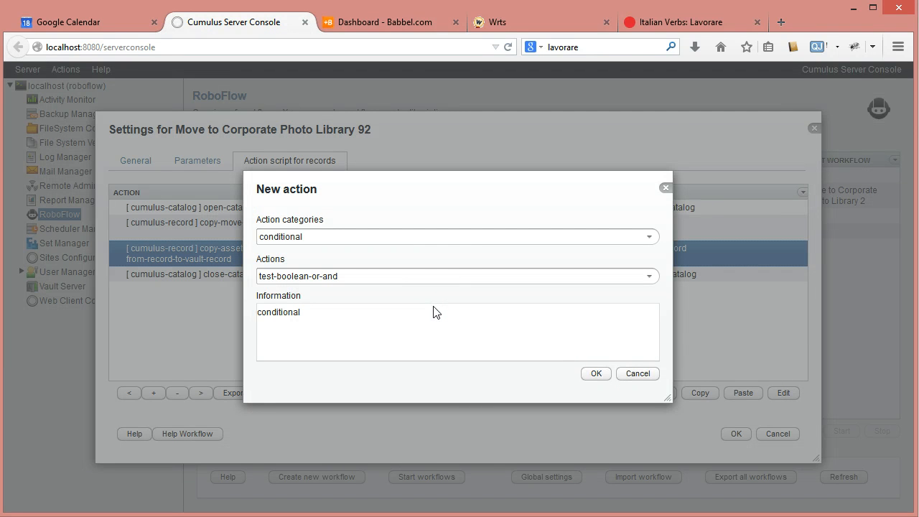
pyautogui.click(648, 238)
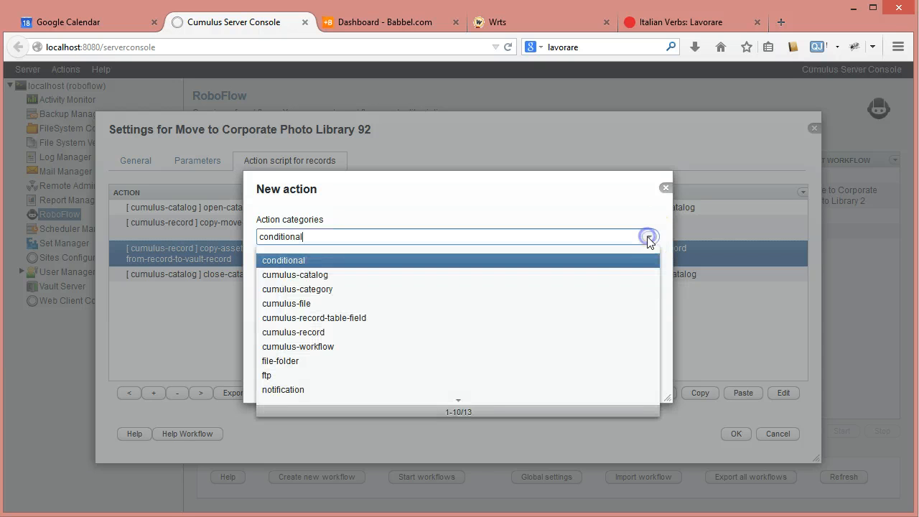
pyautogui.click(288, 329)
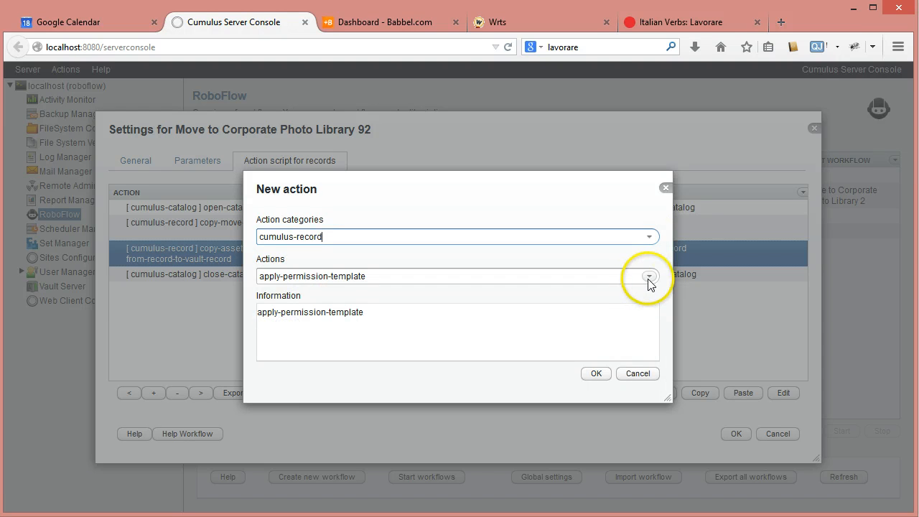
pyautogui.click(649, 280)
pyautogui.click(292, 344)
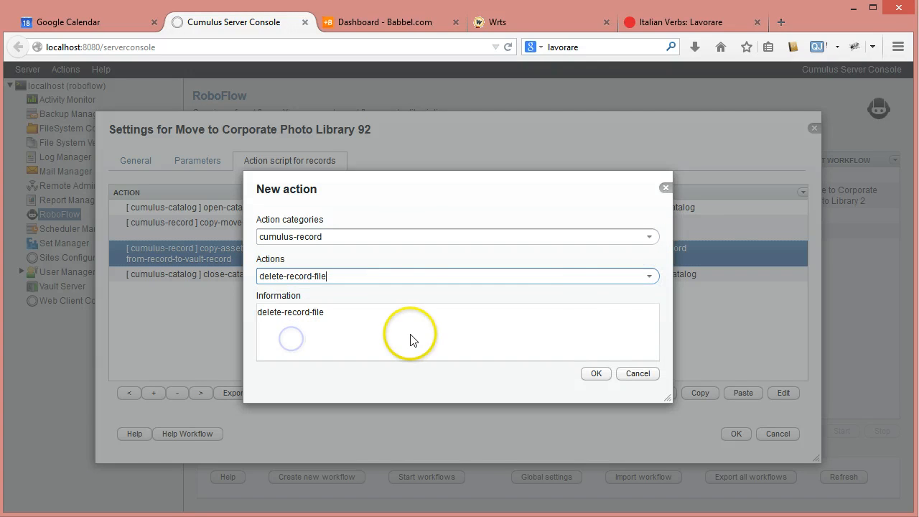
pyautogui.click(650, 276)
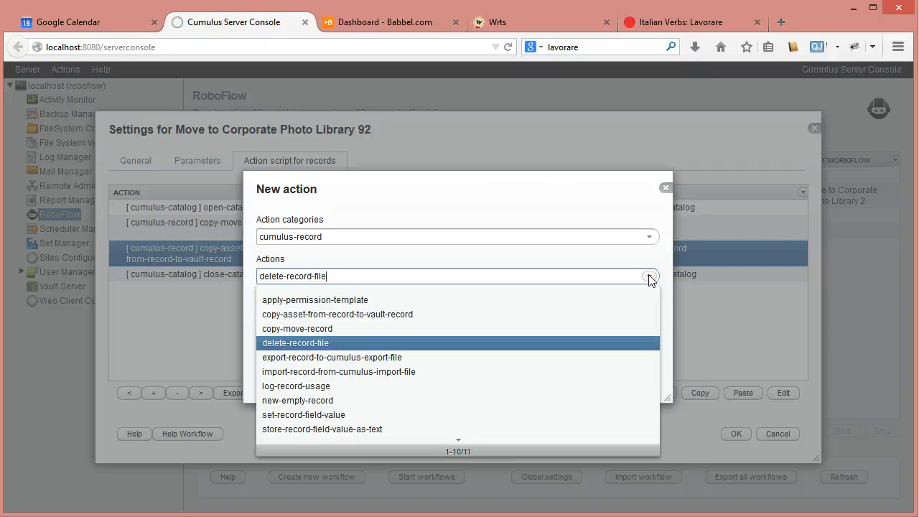
pyautogui.click(649, 279)
pyautogui.click(588, 375)
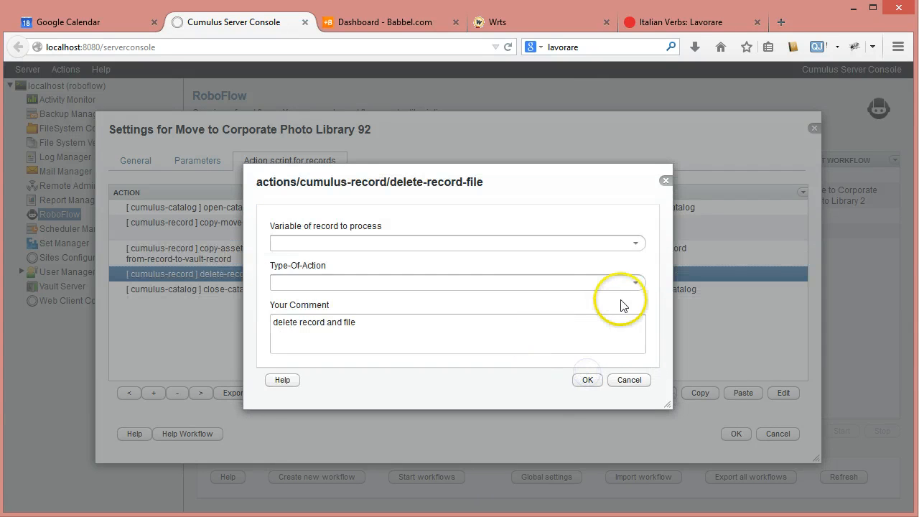
# Set the delete-record-file action to process hot with type delete-record-and-file, and save the Move to Corporate Photo Library 92 workflow.
pyautogui.click(636, 243)
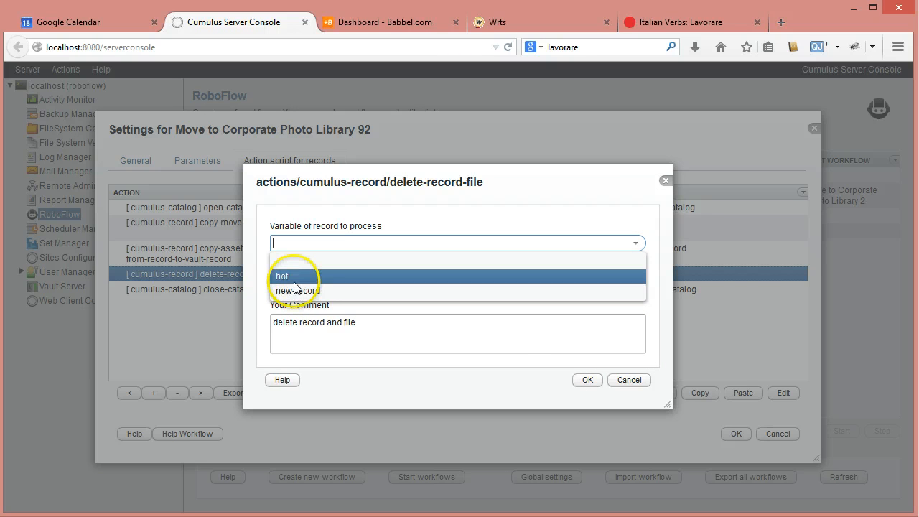
pyautogui.click(295, 278)
pyautogui.click(635, 282)
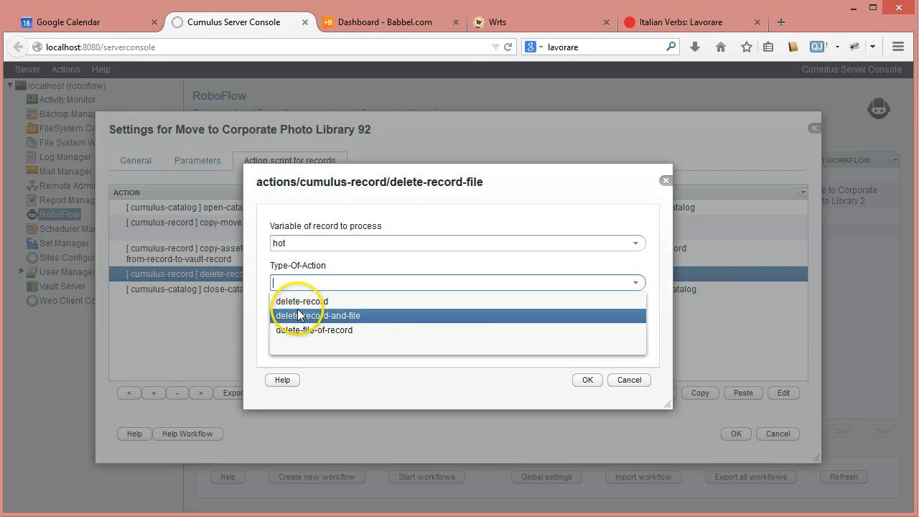
pyautogui.click(300, 316)
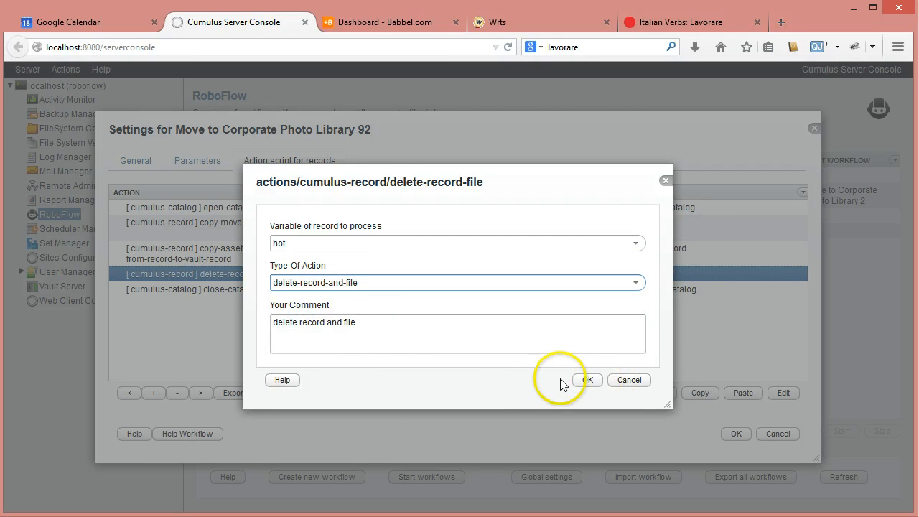
pyautogui.click(583, 380)
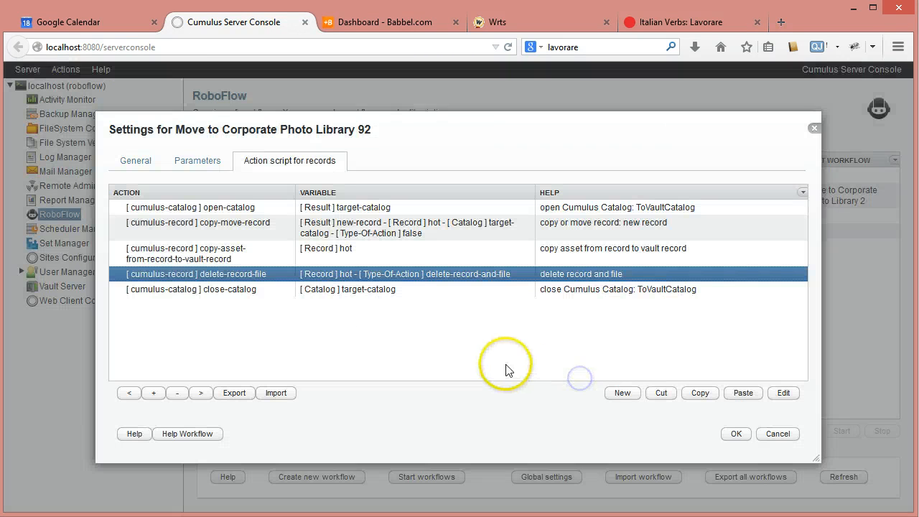
pyautogui.click(735, 435)
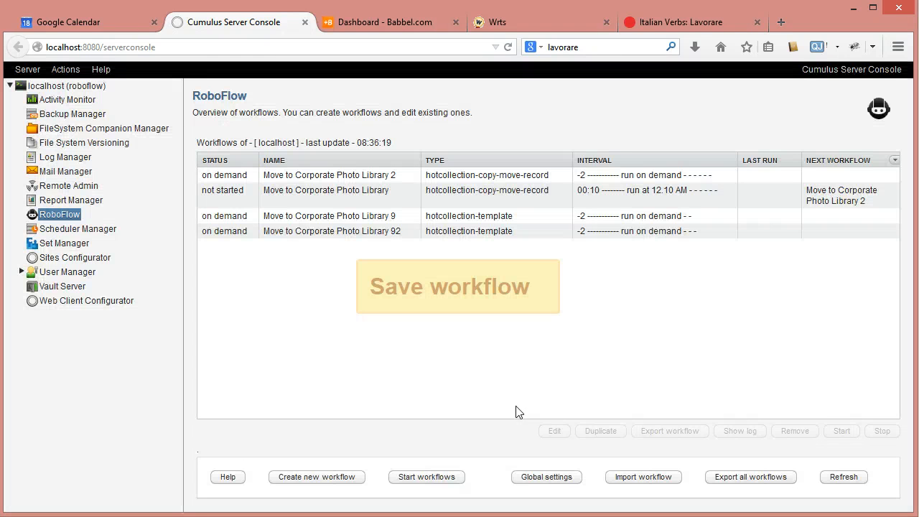
# Open the settings of the Move to Corporate Photo Library workflow and prefix its 00:10 interval with an exclamation mark.
pyautogui.click(318, 232)
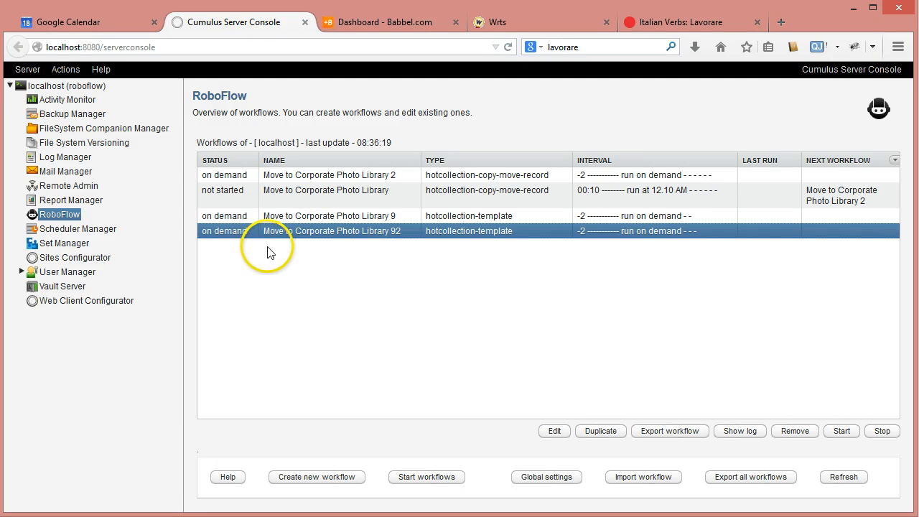
pyautogui.click(291, 192)
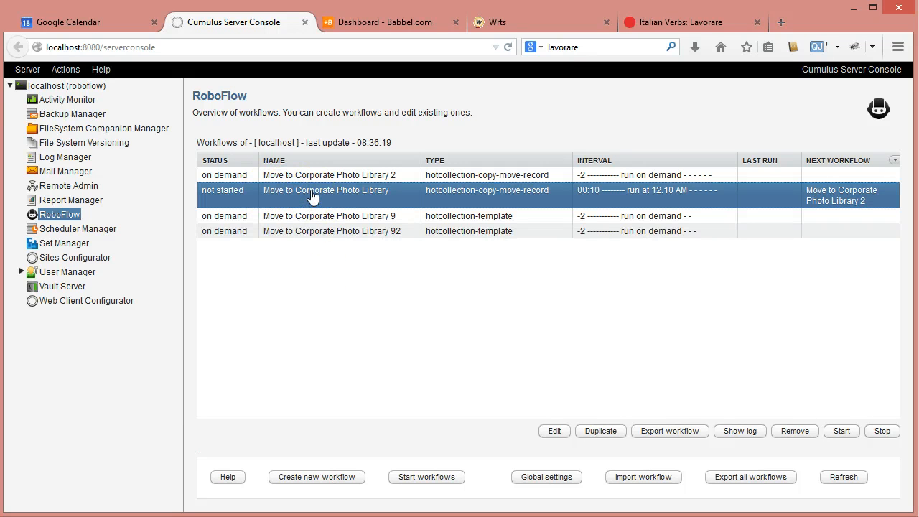
pyautogui.doubleClick(312, 195)
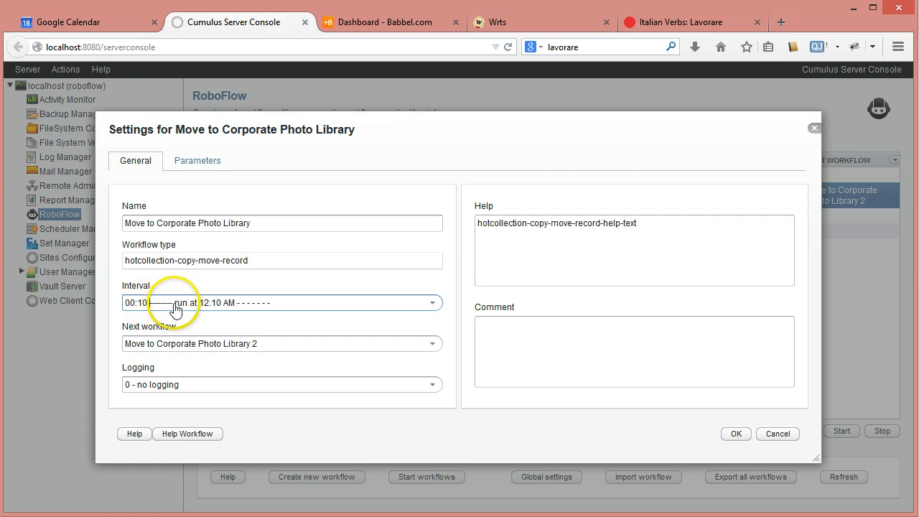
pyautogui.moveTo(182, 303); pyautogui.dragTo(283, 308)
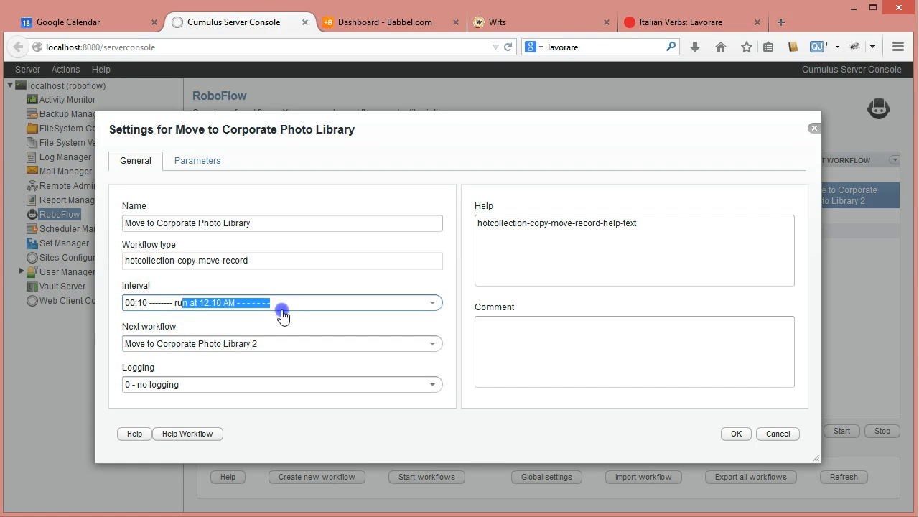
pyautogui.moveTo(147, 306); pyautogui.dragTo(294, 309)
pyautogui.click(130, 302)
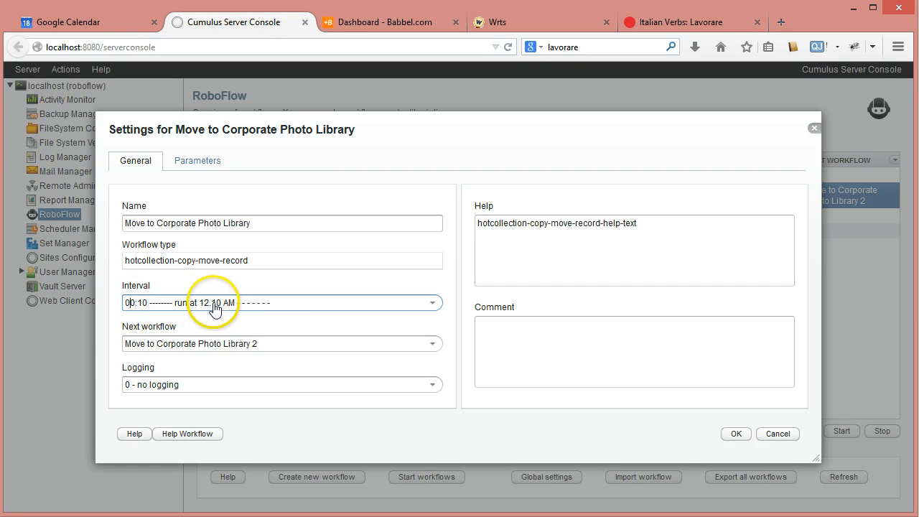
pyautogui.click(125, 303)
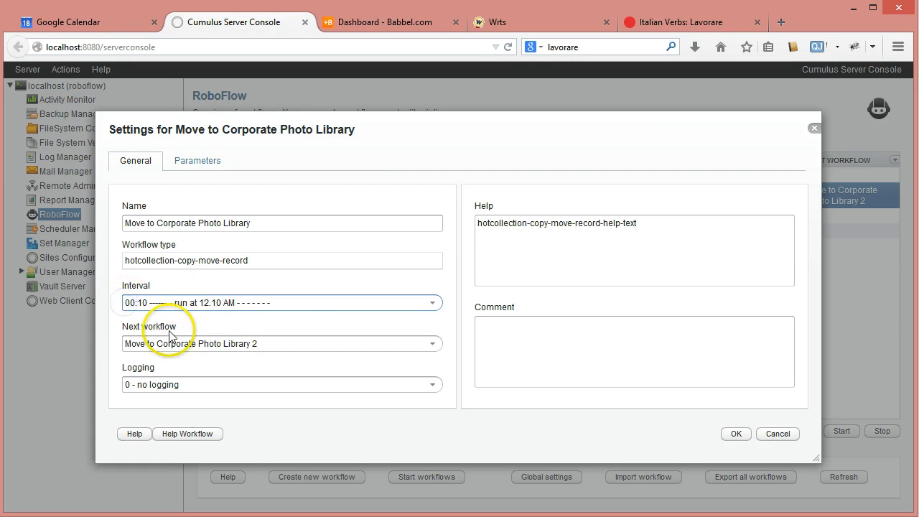
pyautogui.write('!')
pyautogui.click(115, 327)
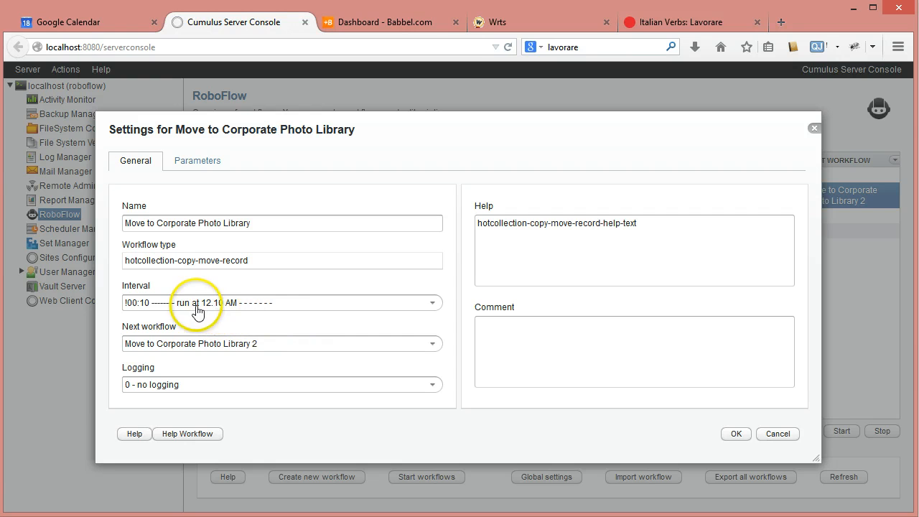
# Review the available interval options, put a 0 before the Move to Corporate Photo Library interval, and save the workflow.
pyautogui.click(433, 305)
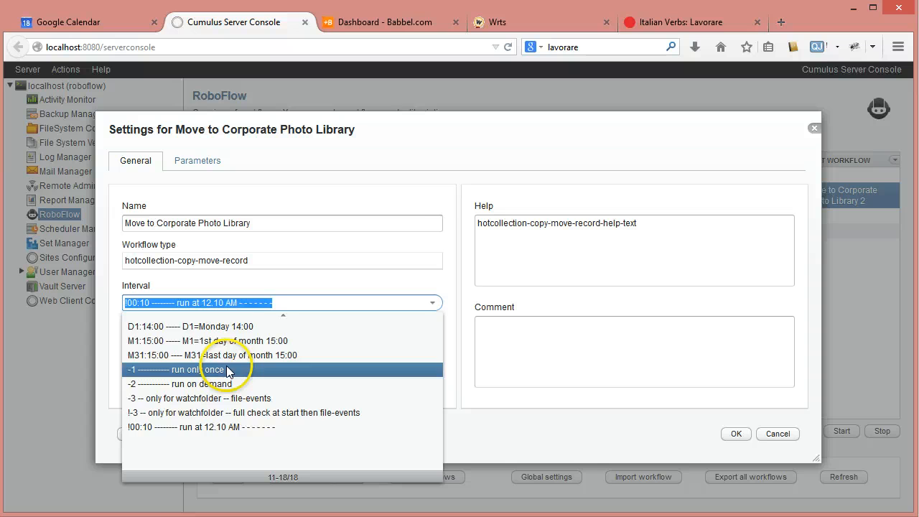
pyautogui.click(288, 287)
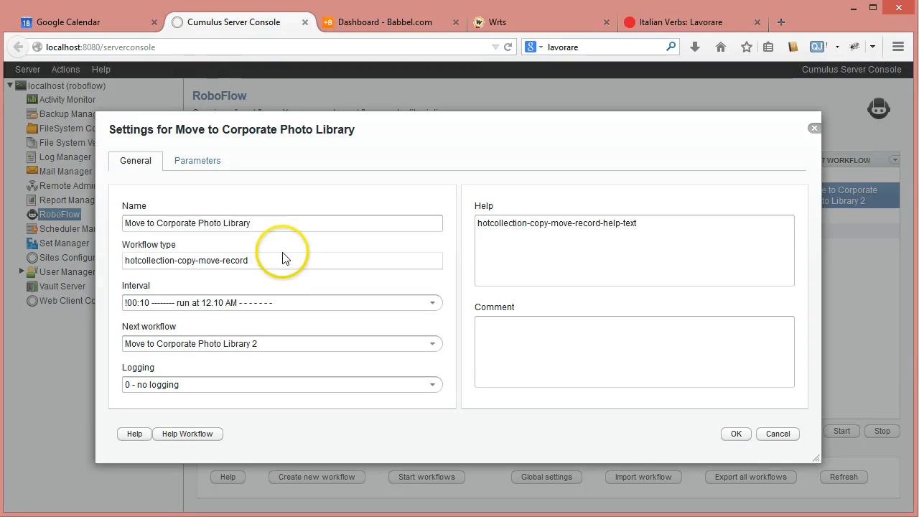
pyautogui.click(125, 311)
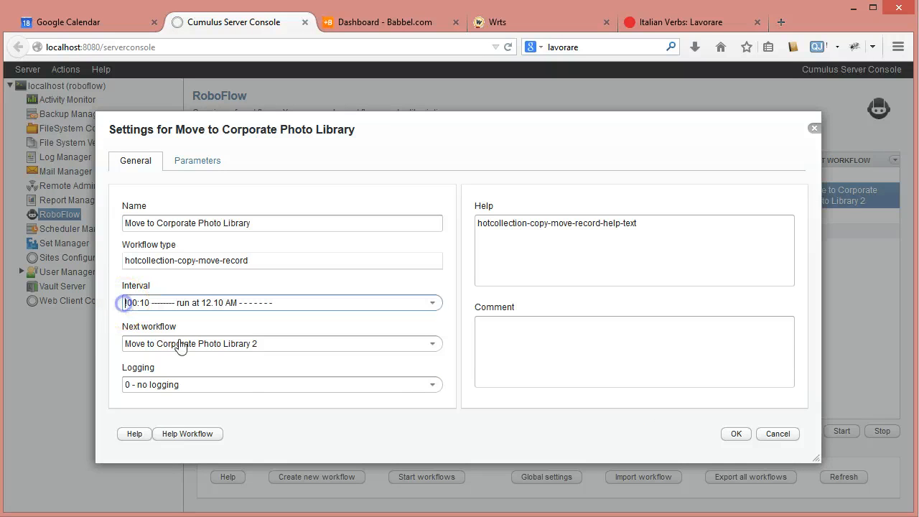
pyautogui.write('-')
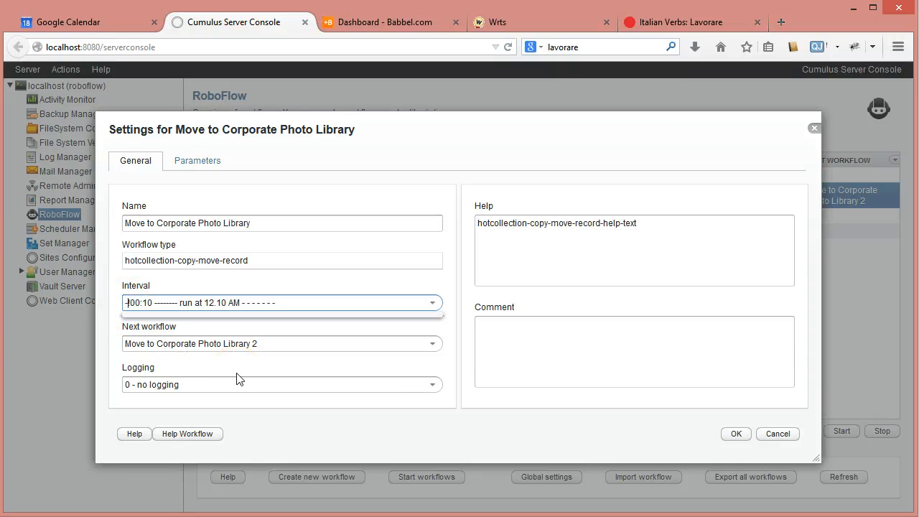
pyautogui.press('BackSpace')
pyautogui.write('0')
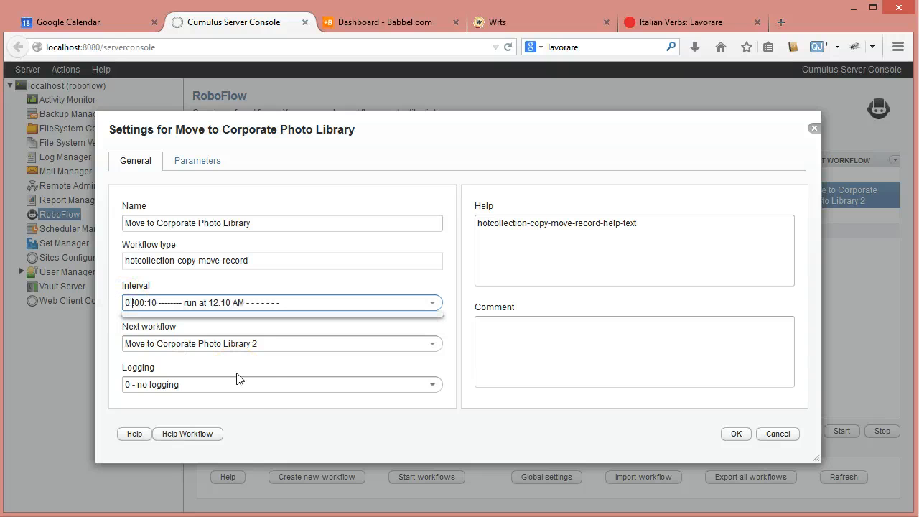
pyautogui.click(113, 359)
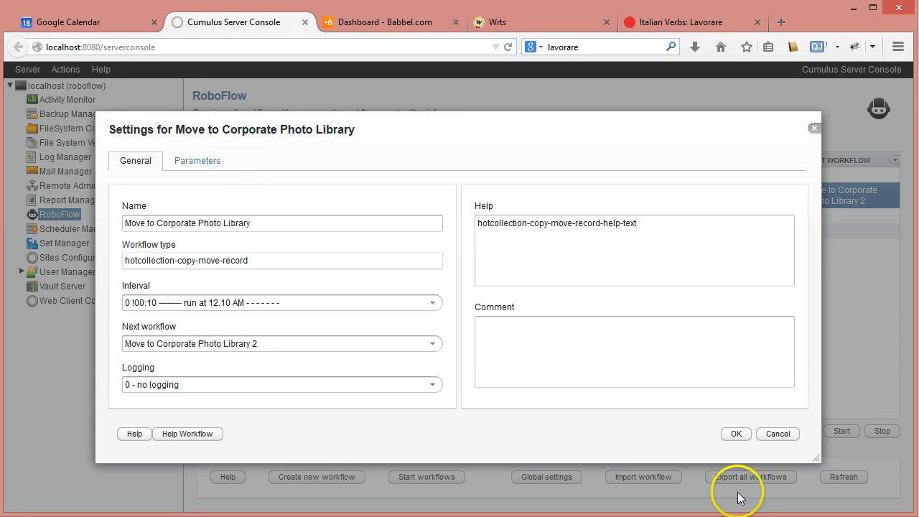
pyautogui.click(736, 434)
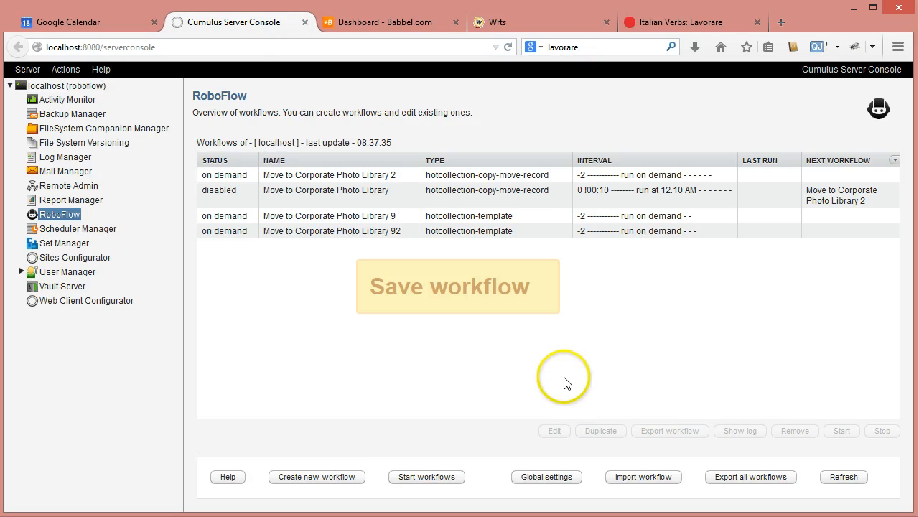
# Start the RoboFlow workflows, look at the blah.png record in FromCatalog, and run Move to Corporate Photo Library 92 on demand.
pyautogui.click(427, 477)
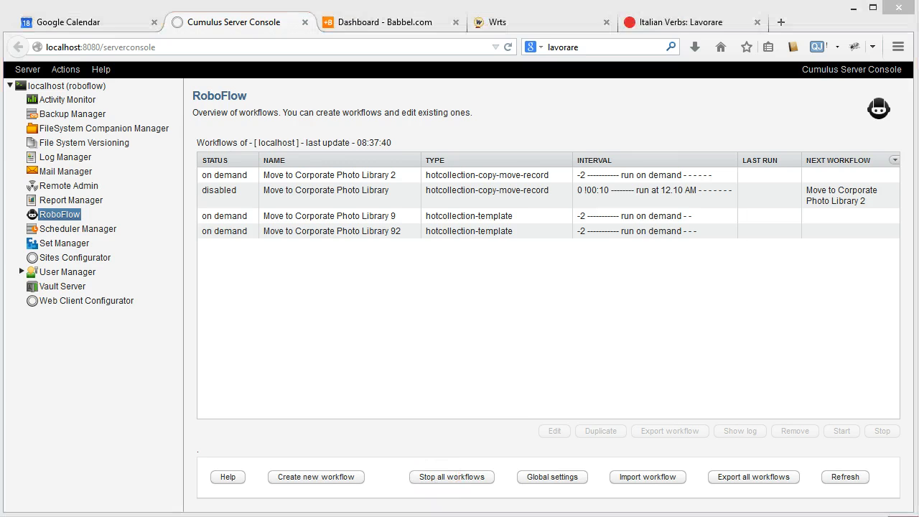
pyautogui.click(669, 119)
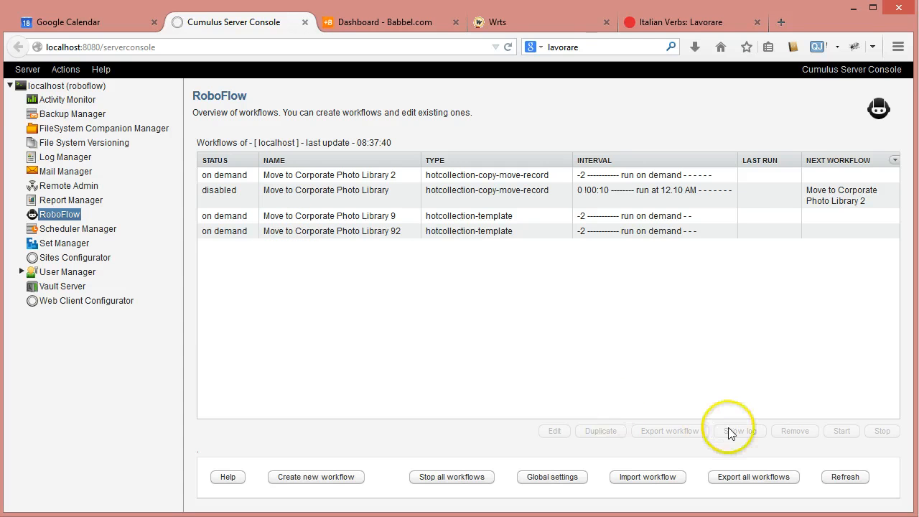
pyautogui.click(308, 231)
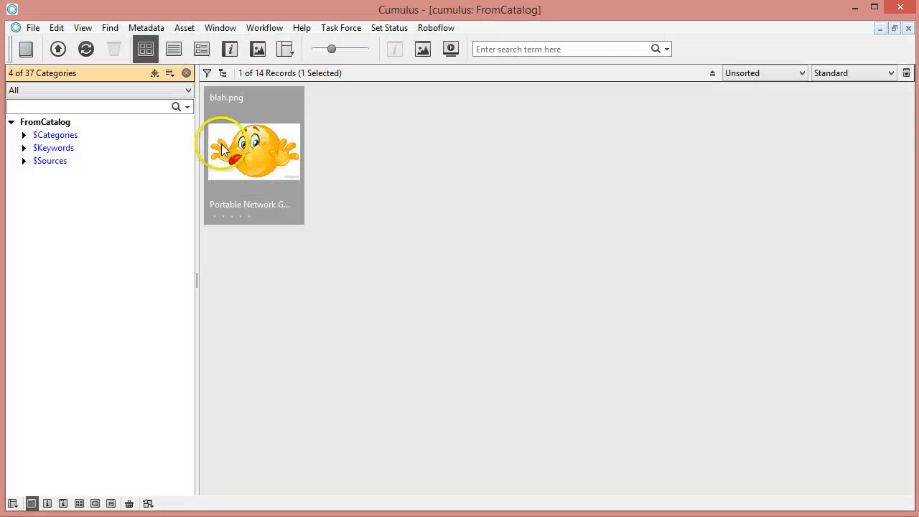
pyautogui.click(235, 155)
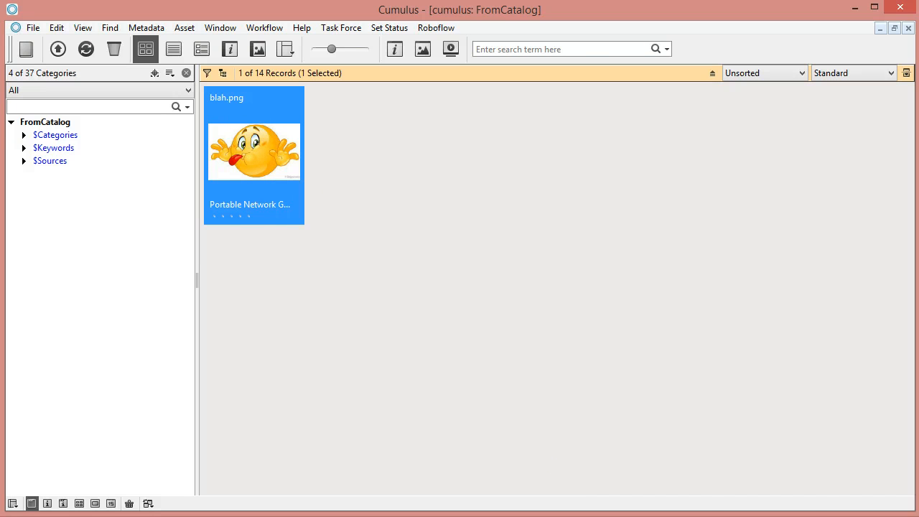
pyautogui.moveTo(737, 516)
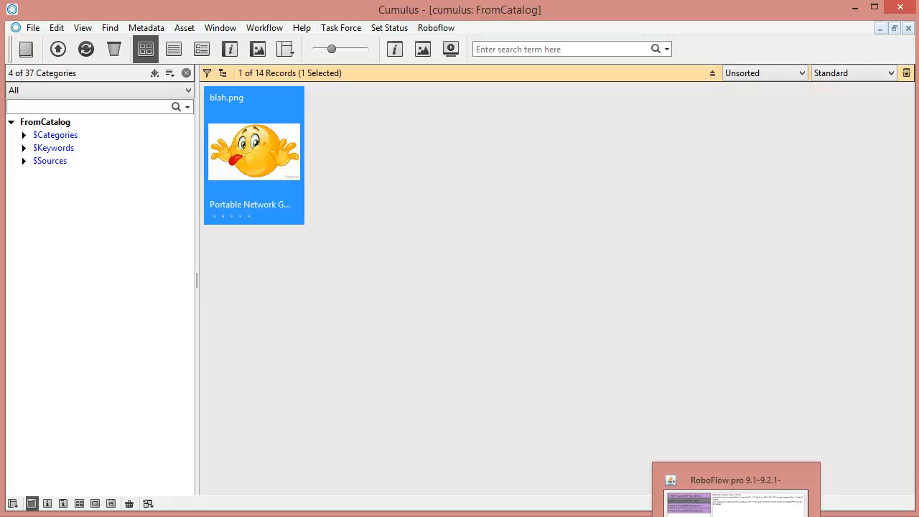
pyautogui.click(29, 514)
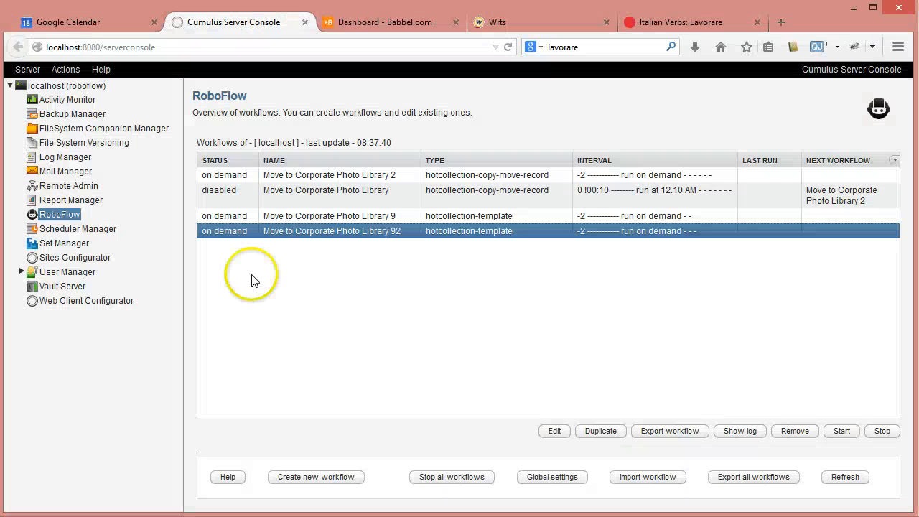
pyautogui.click(843, 431)
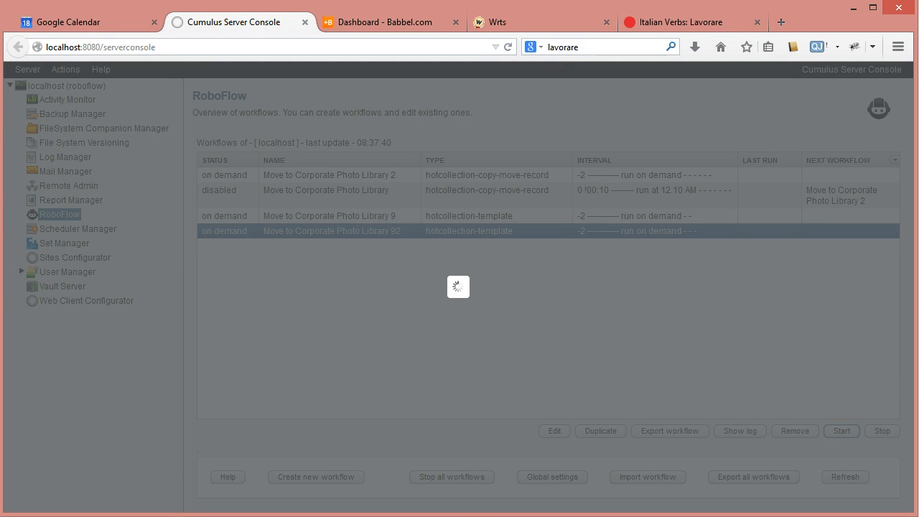
# Switch to the Cumulus client, check the records in FromCatalog, and show the ToVaultCatalog window.
pyautogui.click(376, 515)
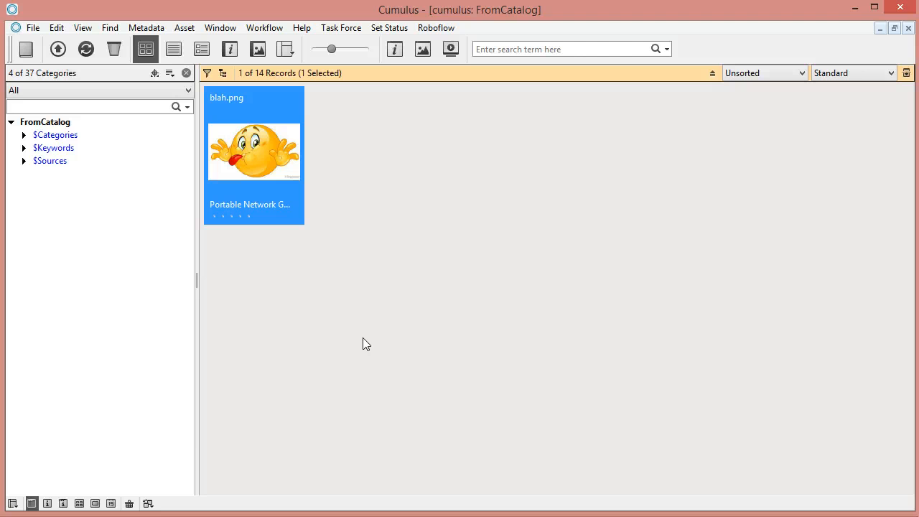
pyautogui.click(274, 330)
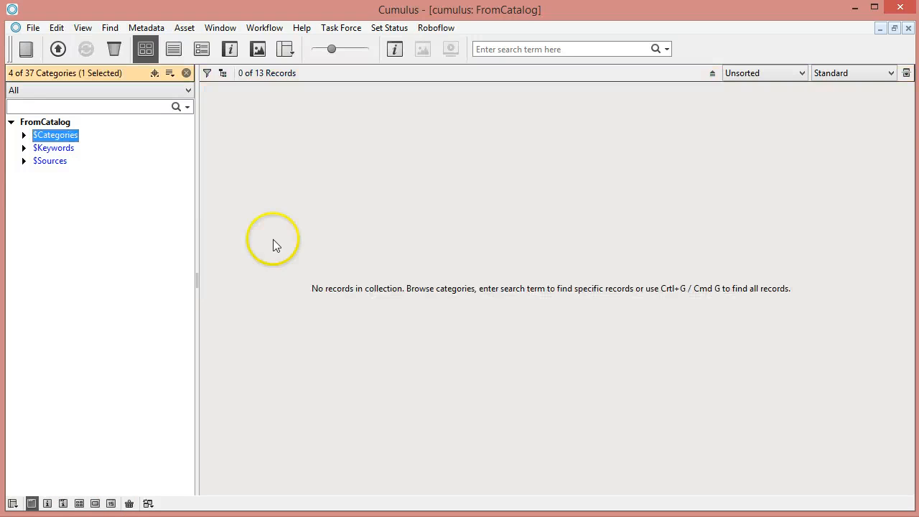
pyautogui.click(226, 28)
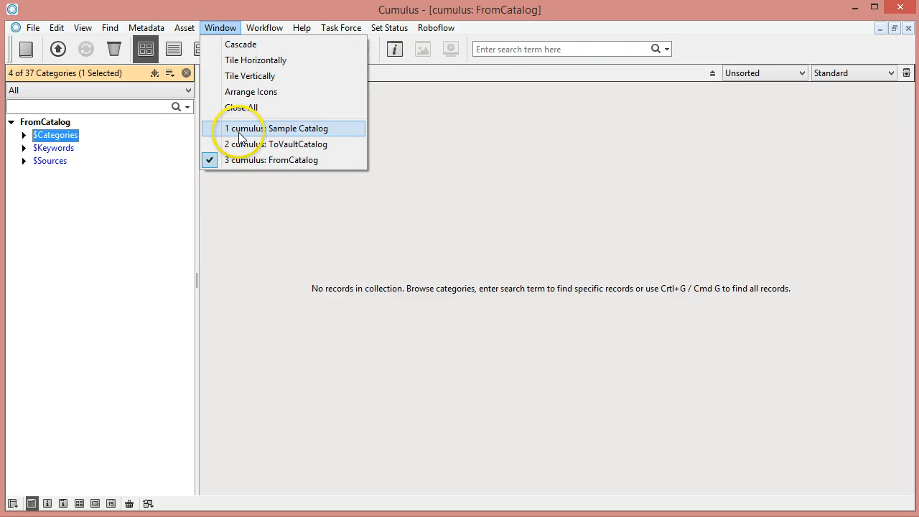
pyautogui.click(240, 145)
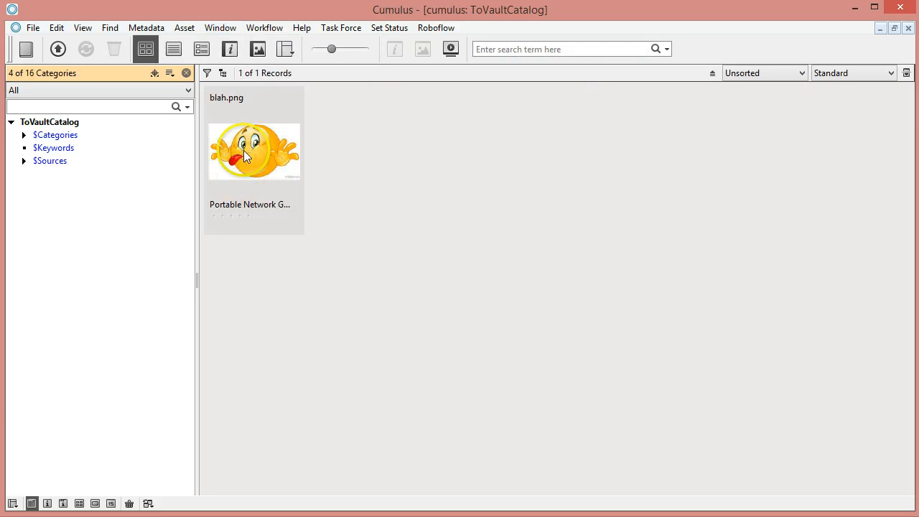
# Show the vault asset location of the blah.png record in ToVaultCatalog, close it, and return to the Cumulus Server Console.
pyautogui.click(246, 149)
pyautogui.rightClick(247, 138)
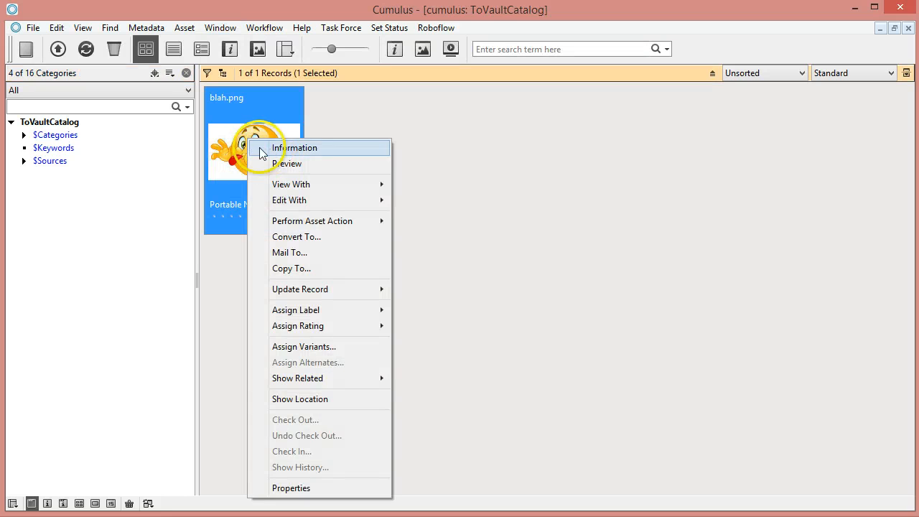
pyautogui.click(308, 399)
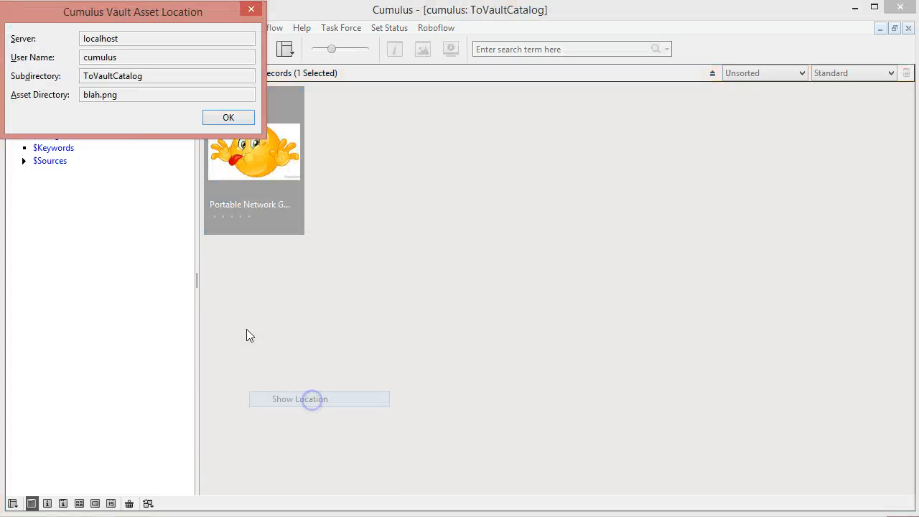
pyautogui.moveTo(142, 15); pyautogui.dragTo(452, 110)
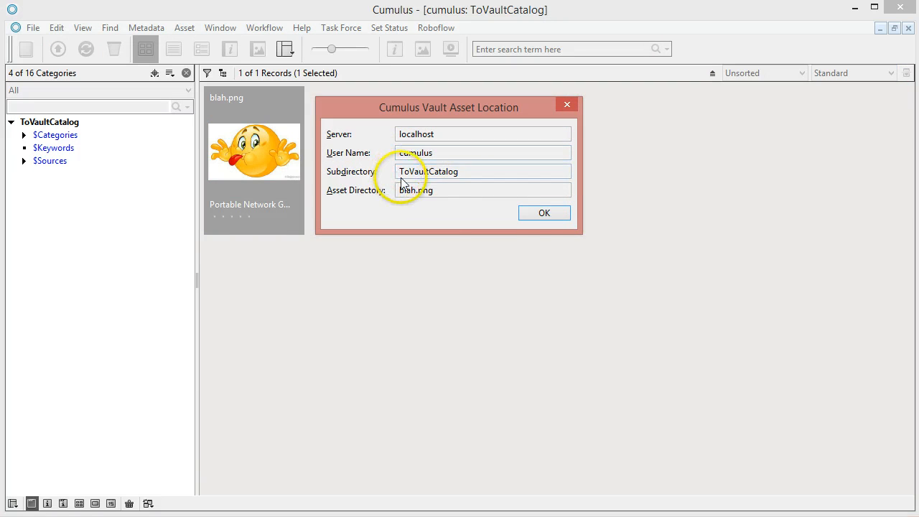
pyautogui.click(543, 213)
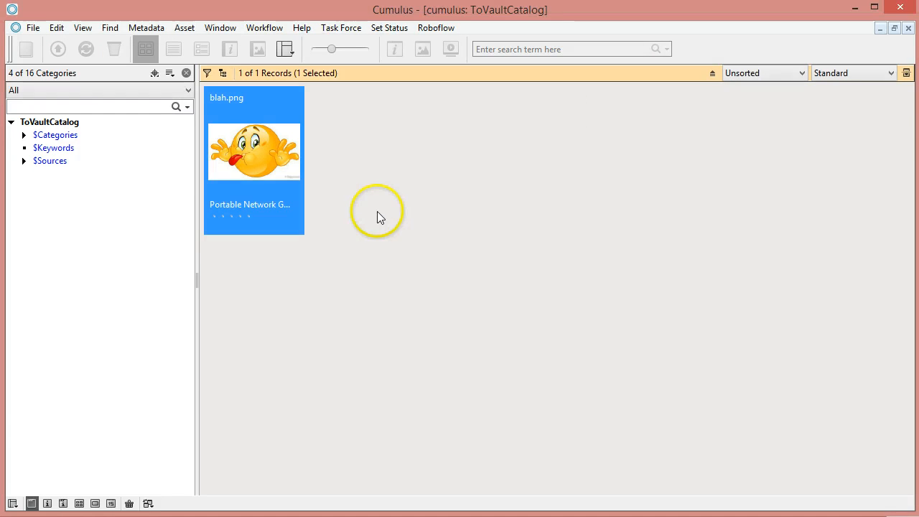
pyautogui.click(108, 516)
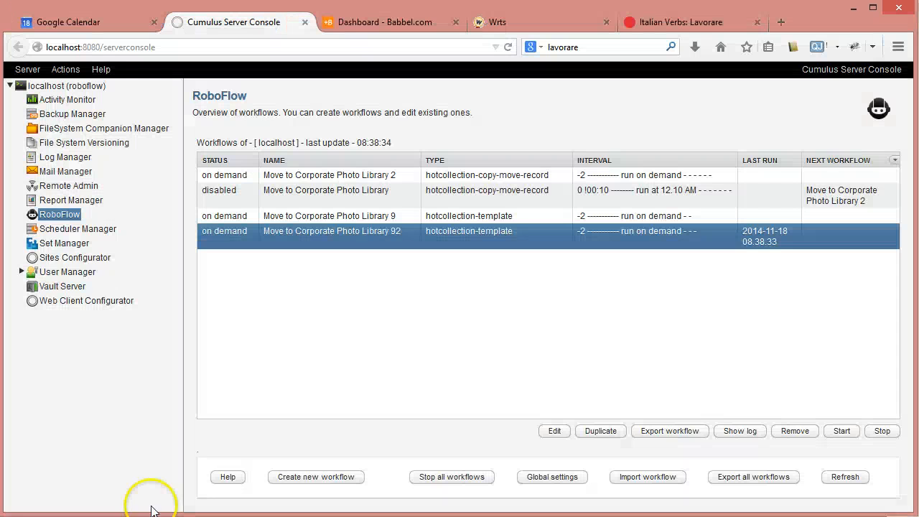